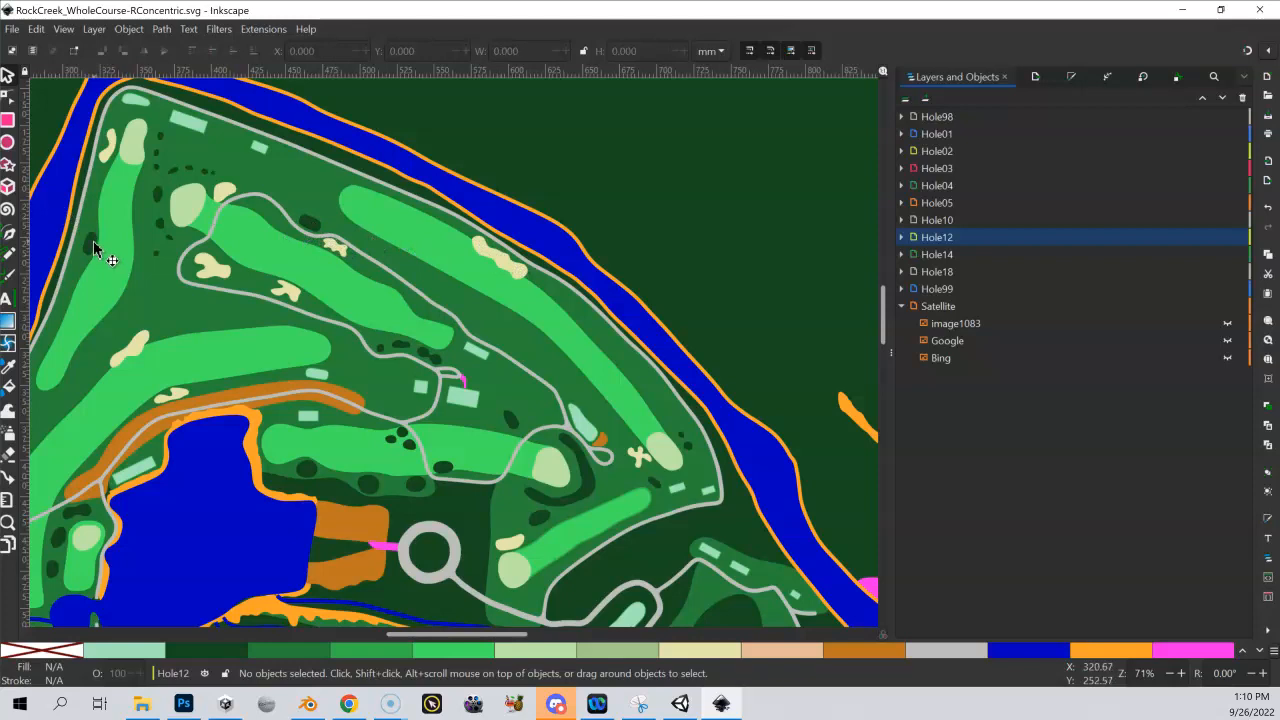
Step: Select the long fairway beside the river in Hole05, then extend the selection to every object with the same fill color
left_click(93, 248)
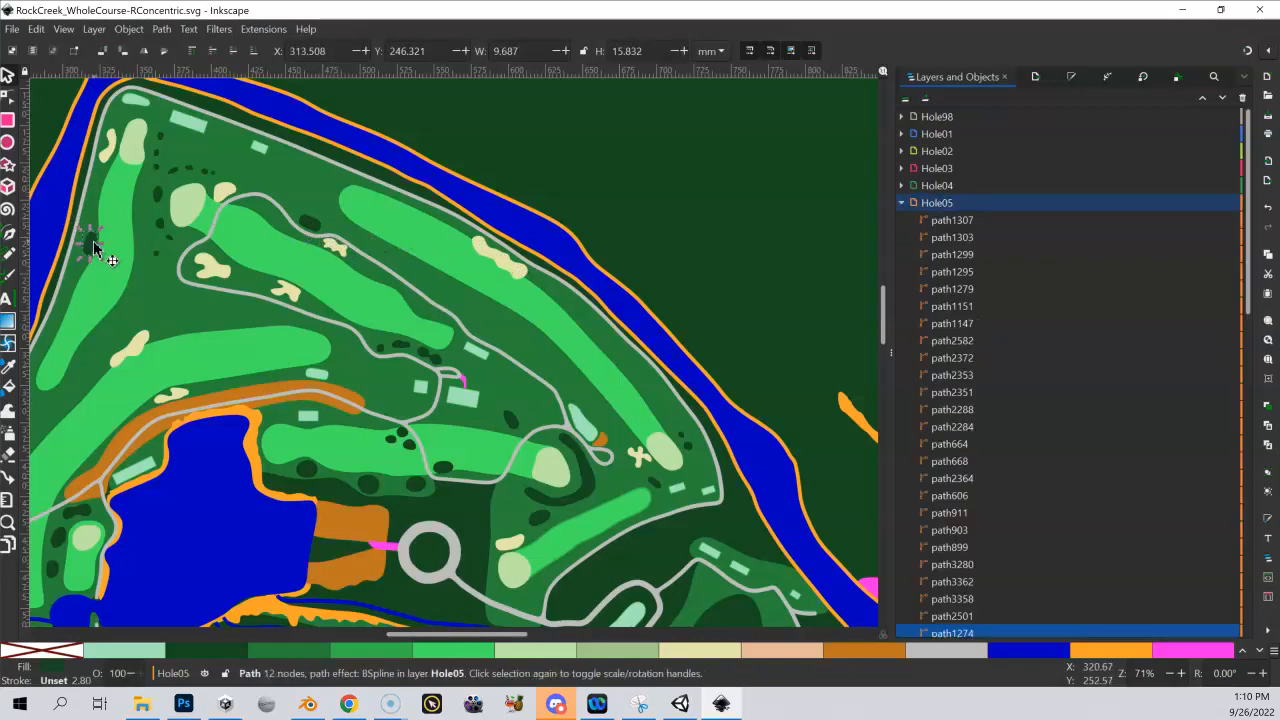
left_click(418, 235)
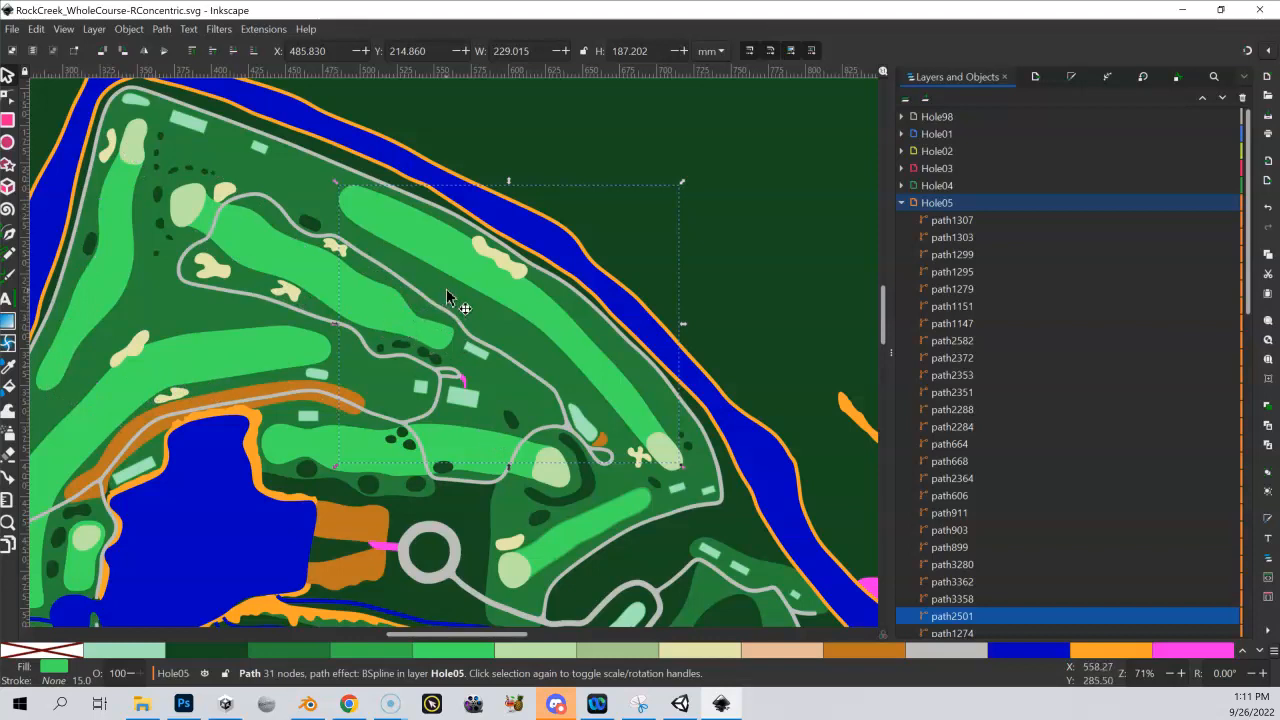
left_click_drag(327, 257, 395, 300)
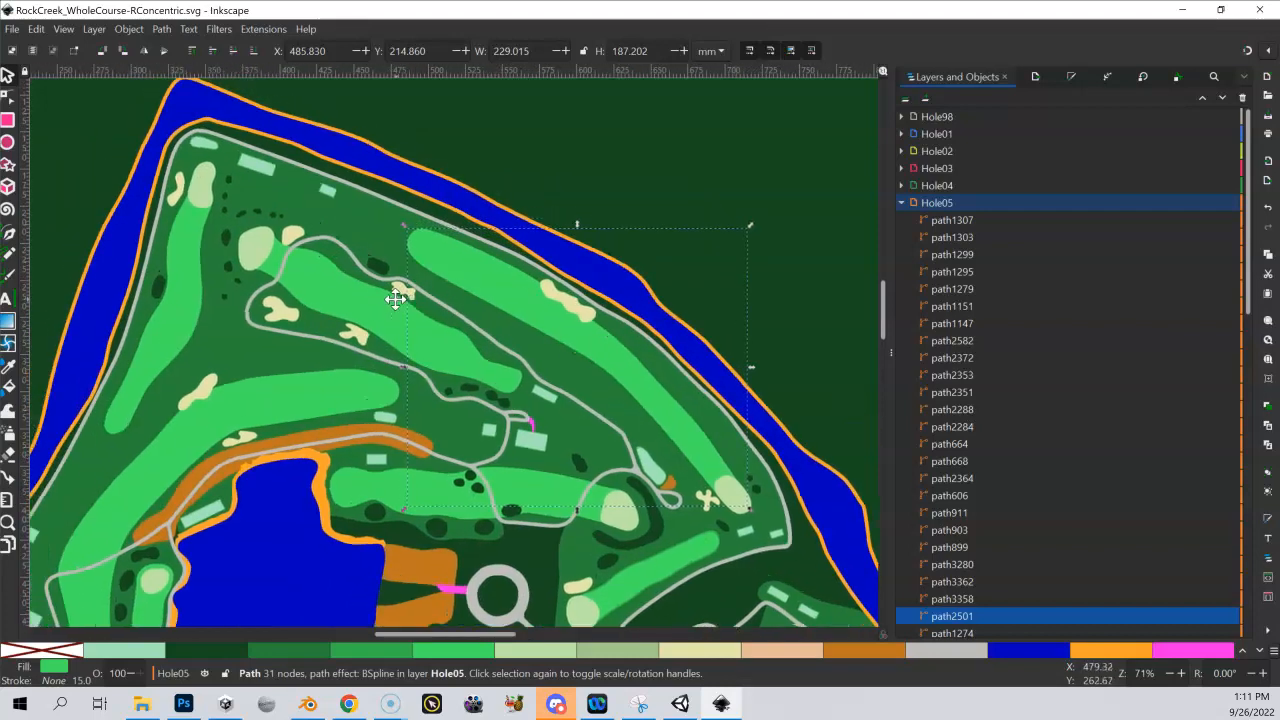
left_click(445, 276)
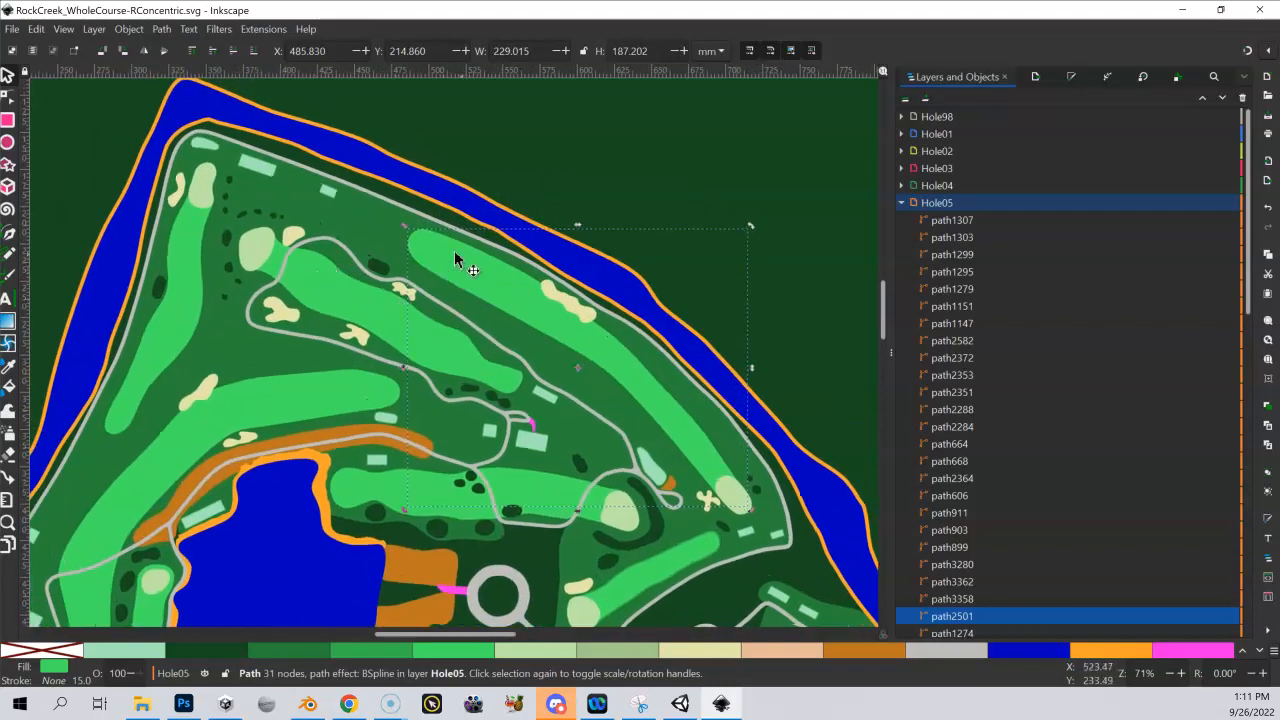
left_click(463, 268)
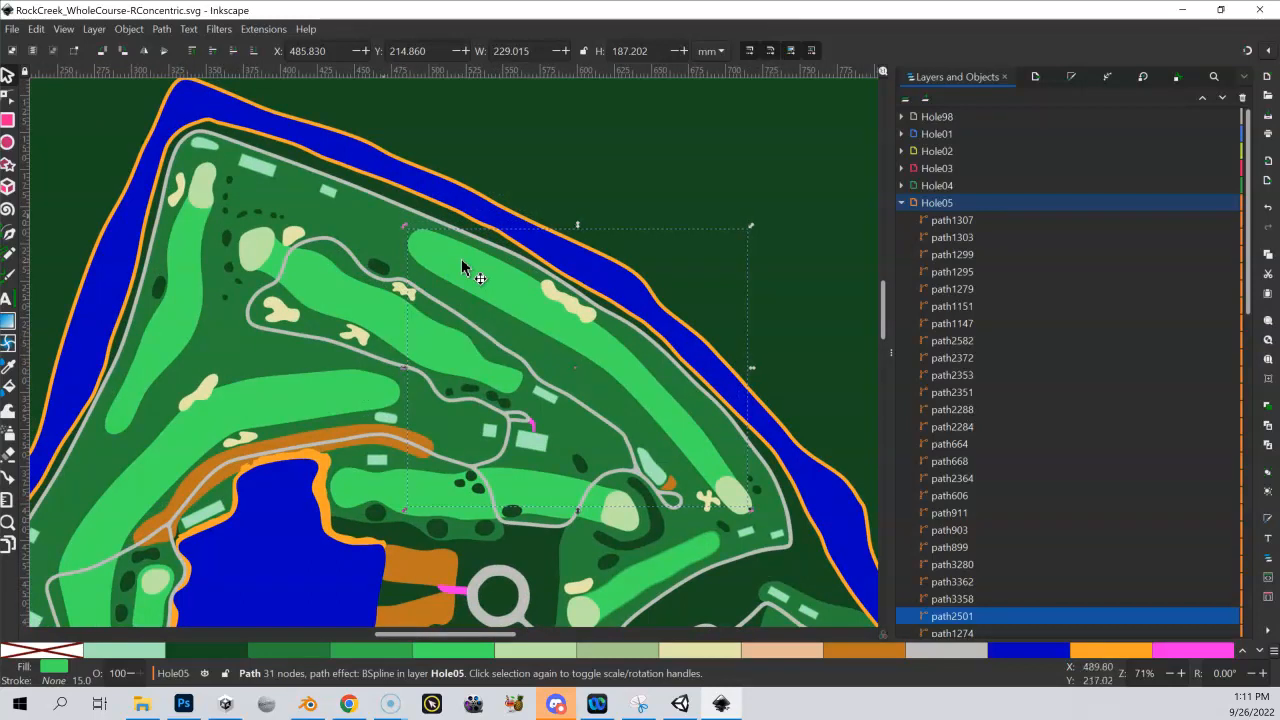
left_click(42, 31)
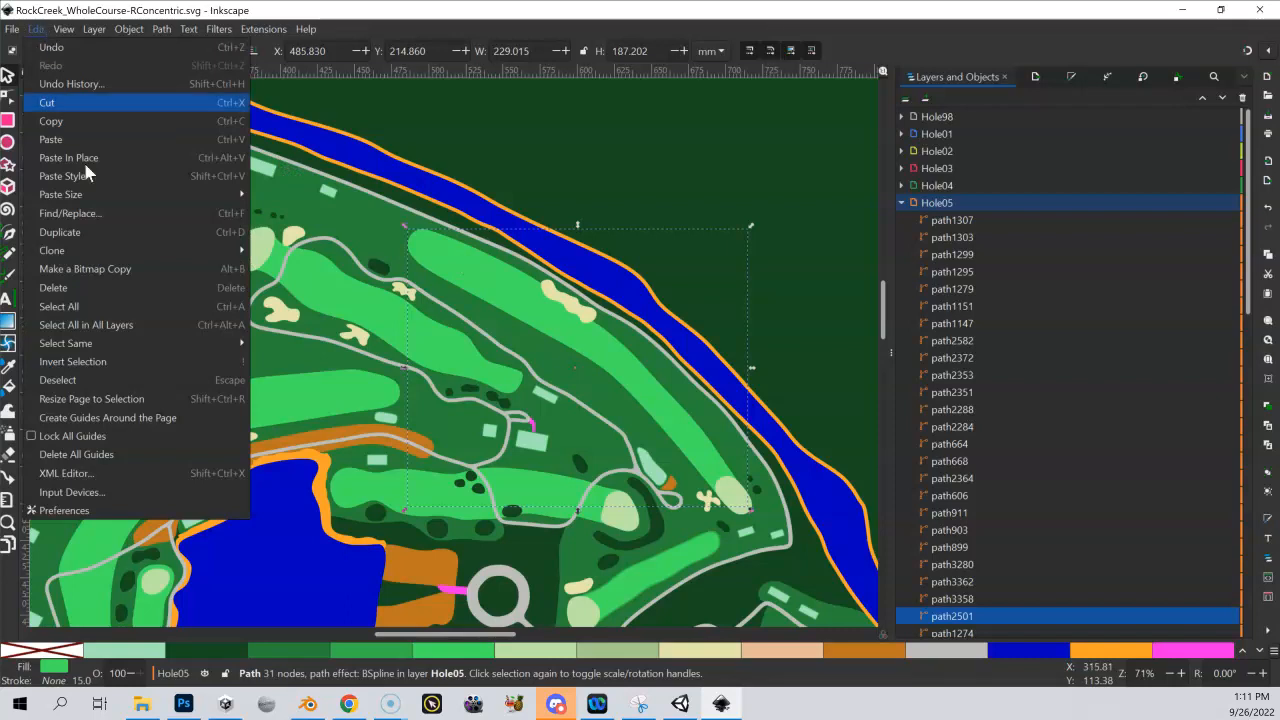
mouse_move(109, 341)
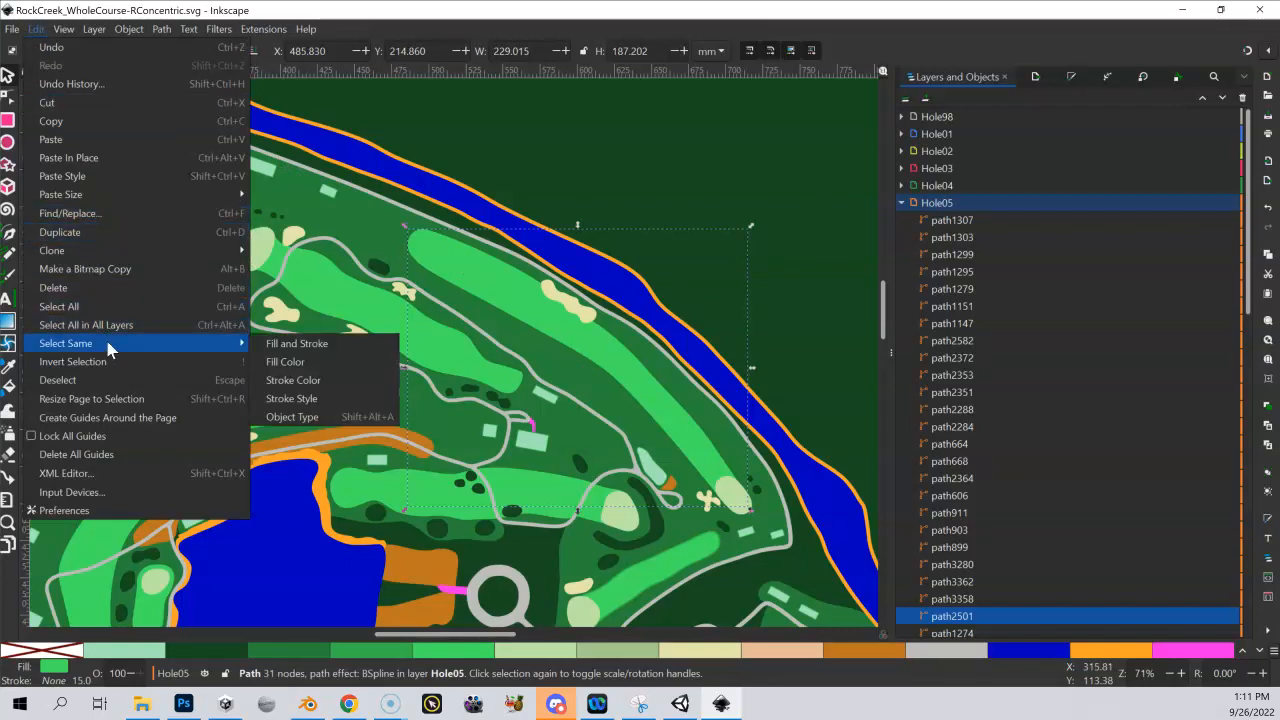
left_click(293, 363)
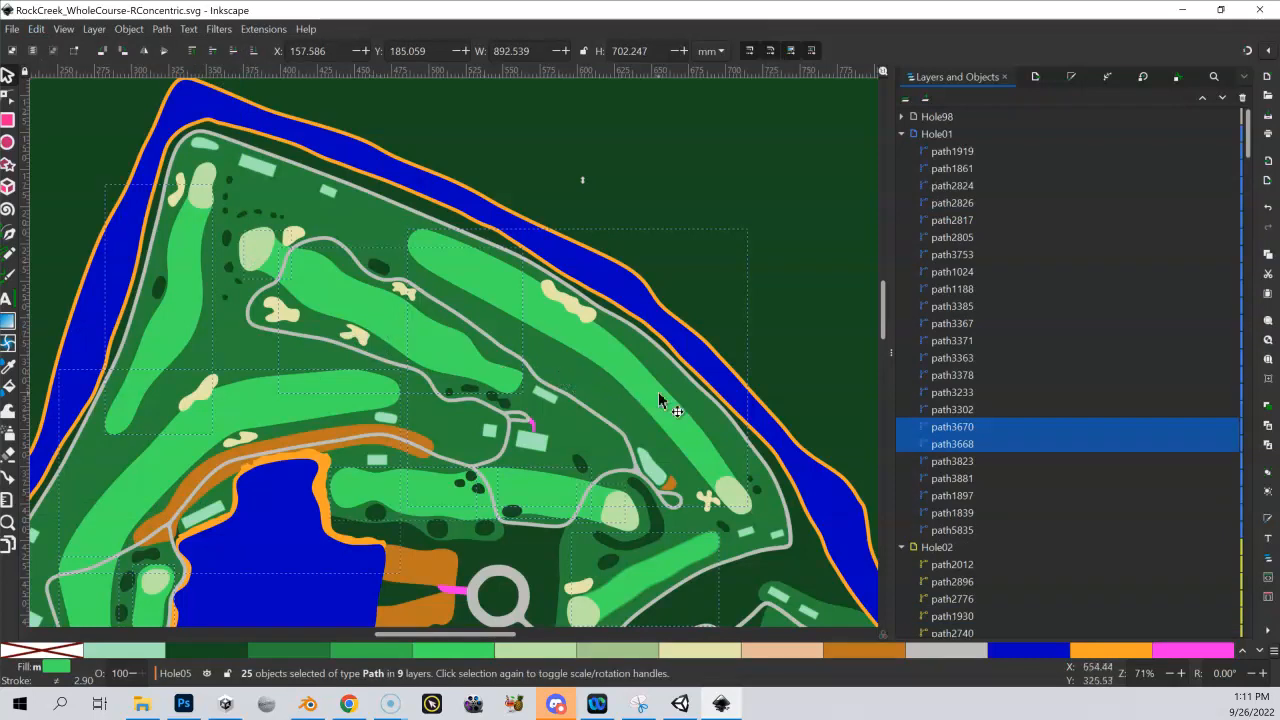
Step: Add the pale green at the end of the river-side fairway to the selection, then include all objects matching the selected fill colors
key("shift")
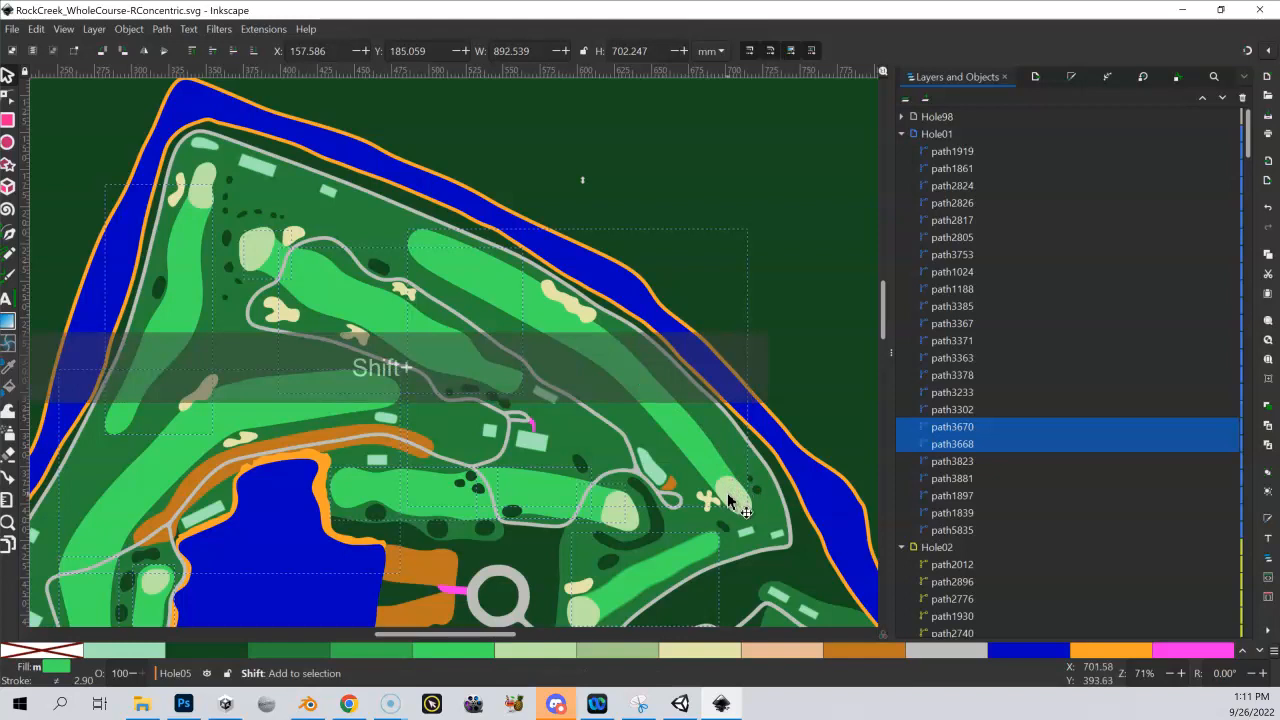
left_click(736, 503, "shift")
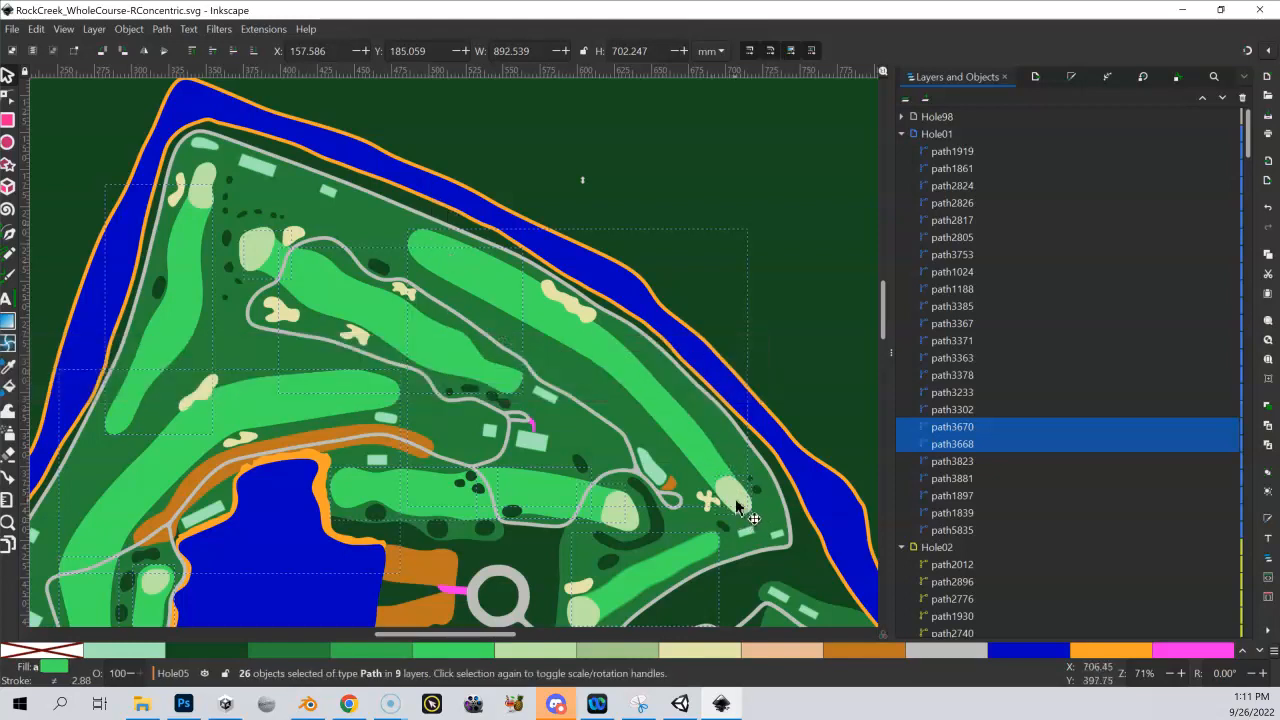
left_click(40, 30)
mouse_move(139, 343)
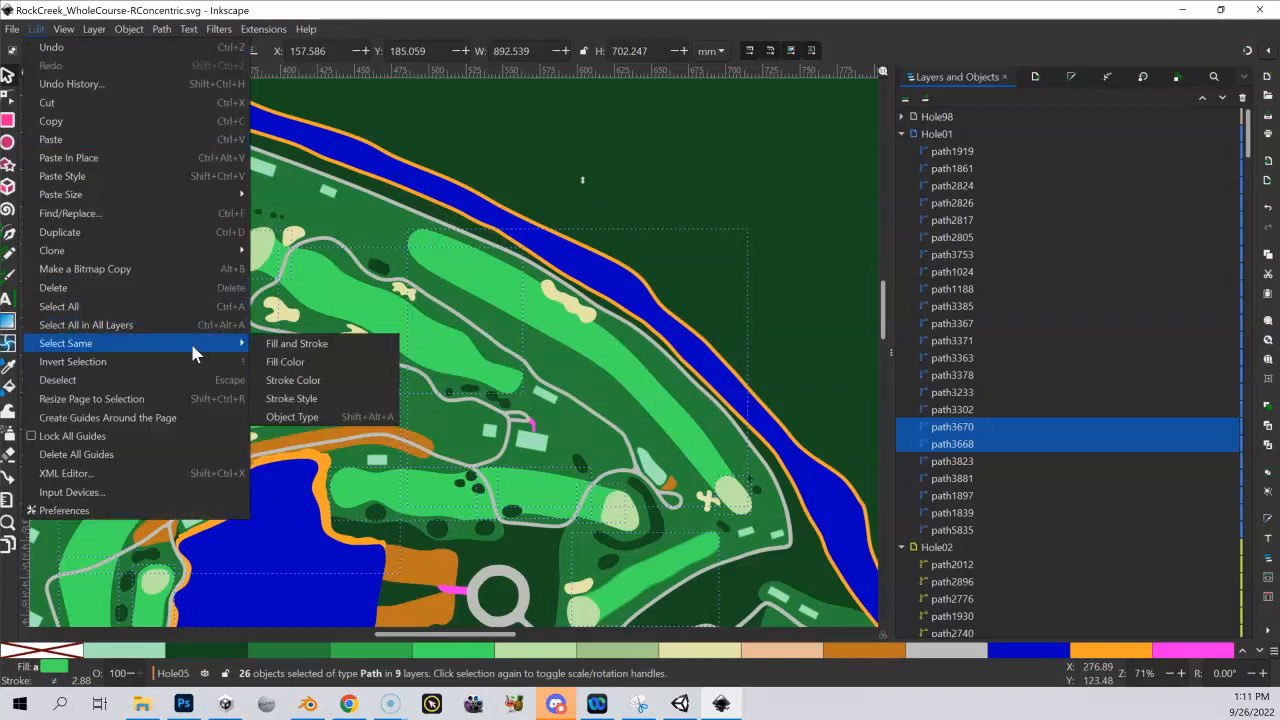
left_click(283, 361)
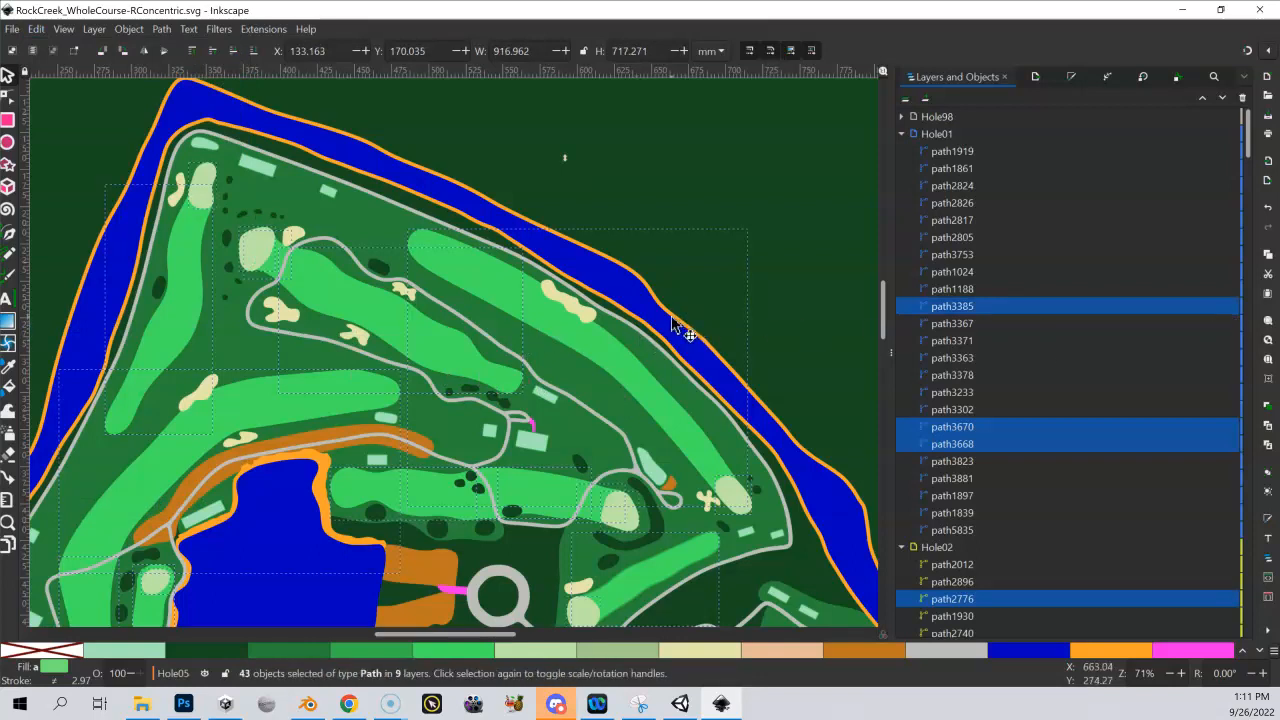
Step: Merge all selected fairway and green shapes into a single path with Union
left_click(163, 32)
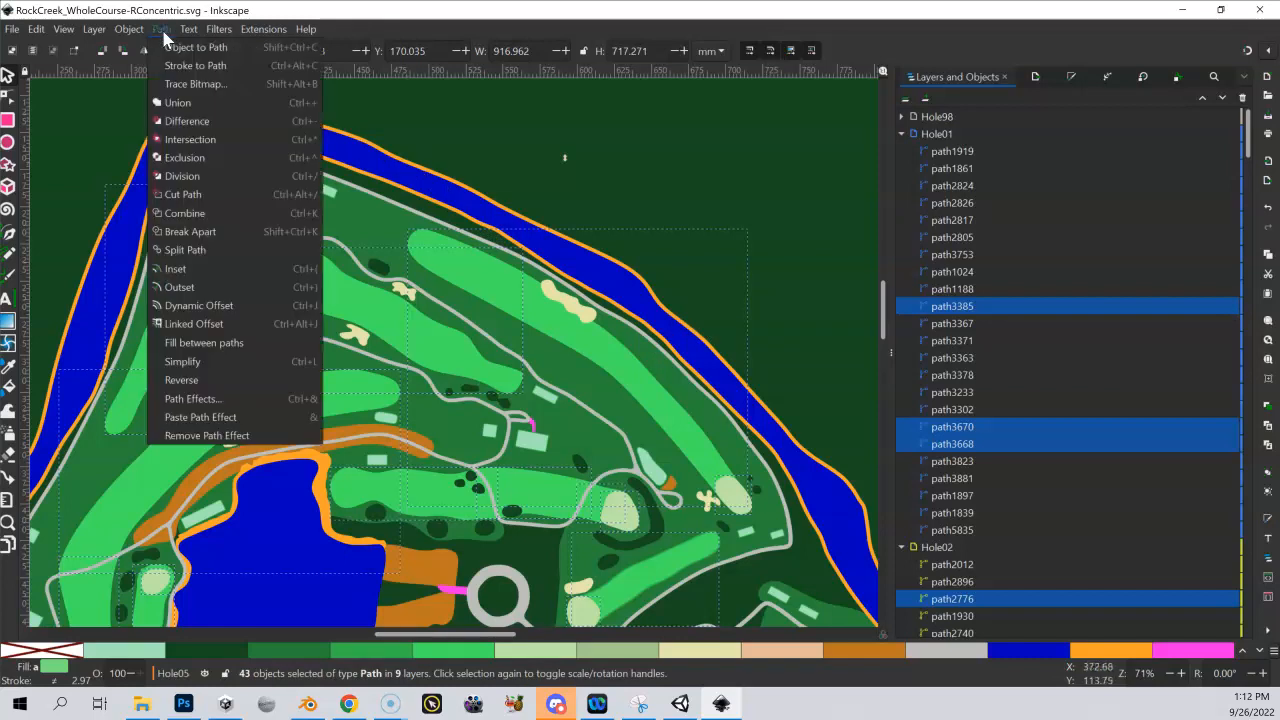
left_click(187, 113)
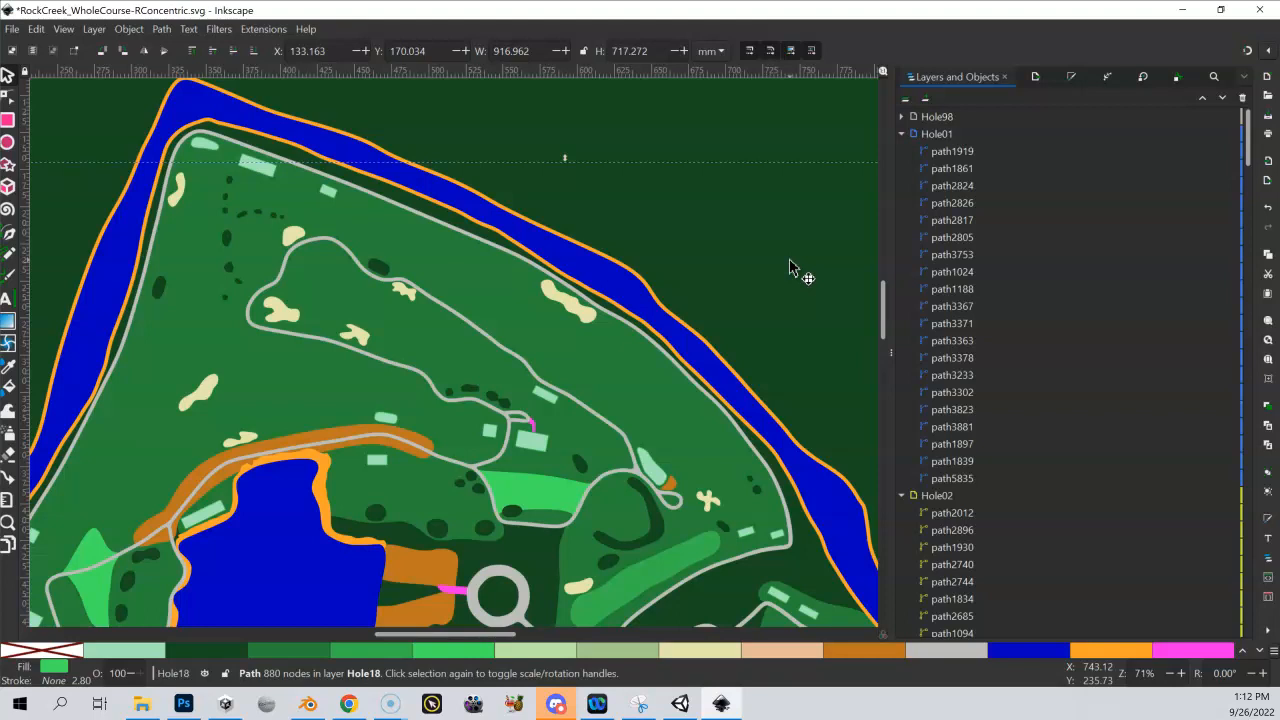
scroll(988, 360, "down", 5)
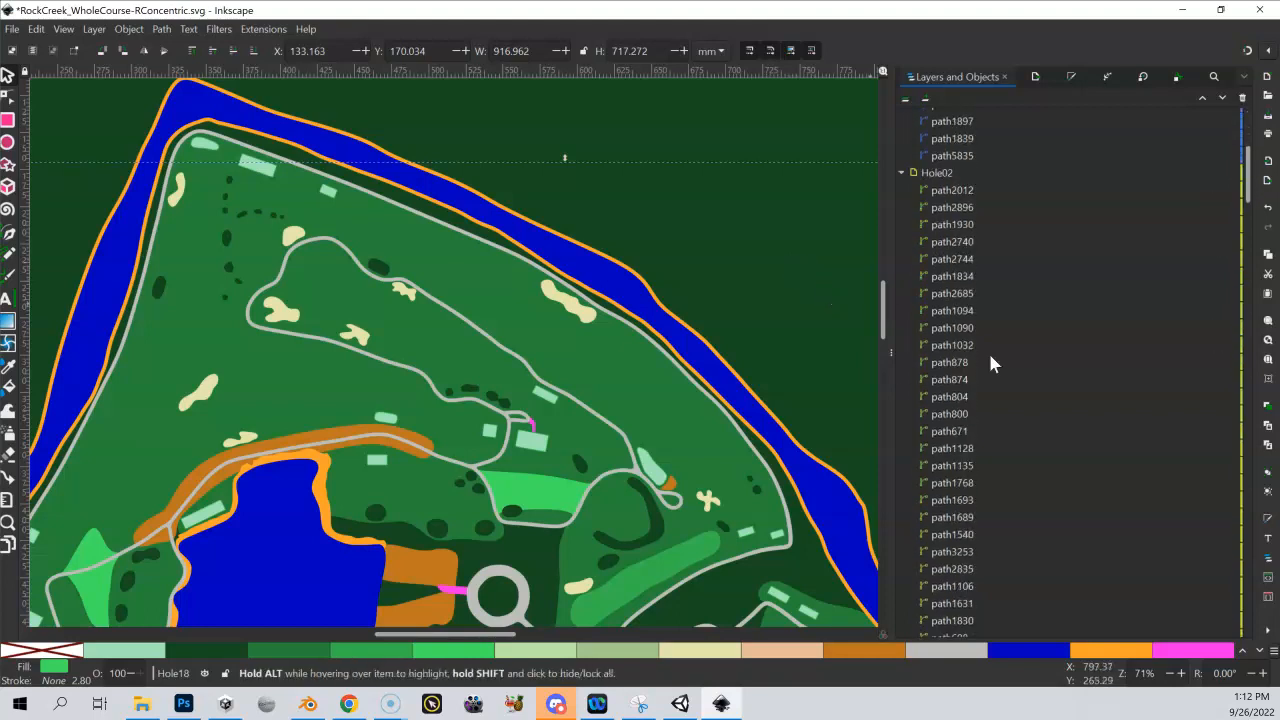
Step: Invert the selection and hide all objects other than the merged fairway path
left_click(35, 29)
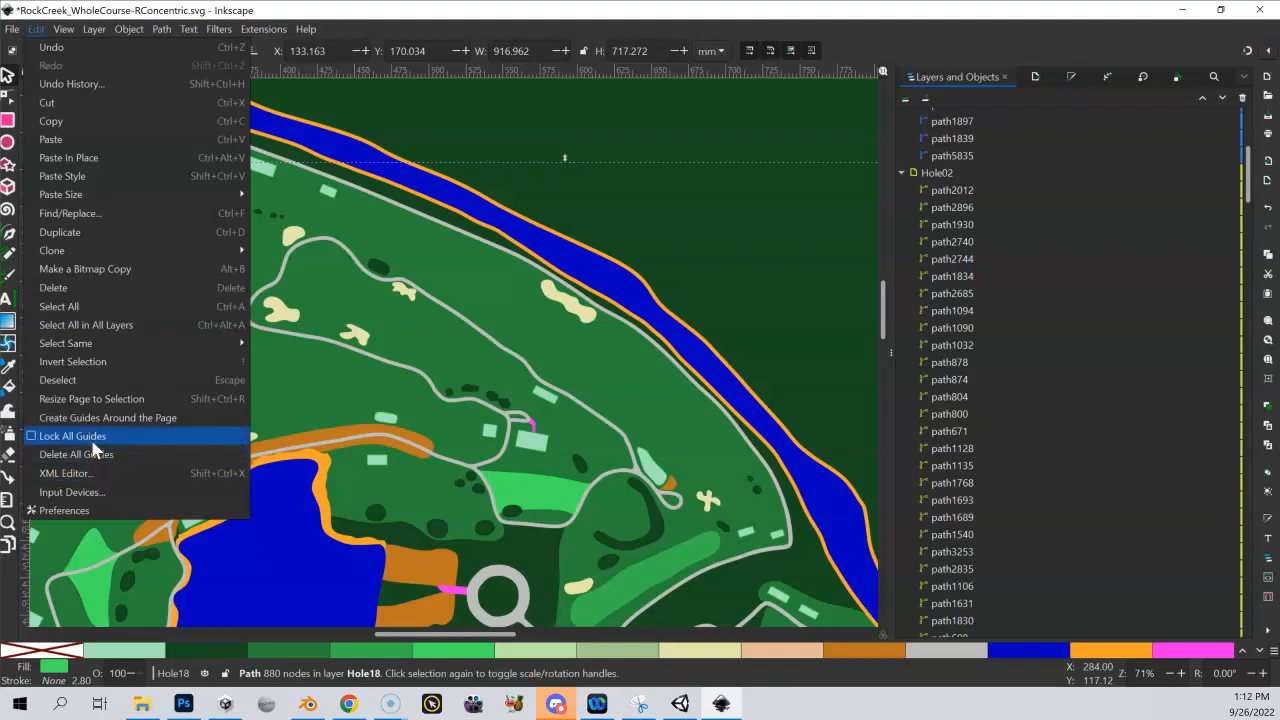
left_click(93, 362)
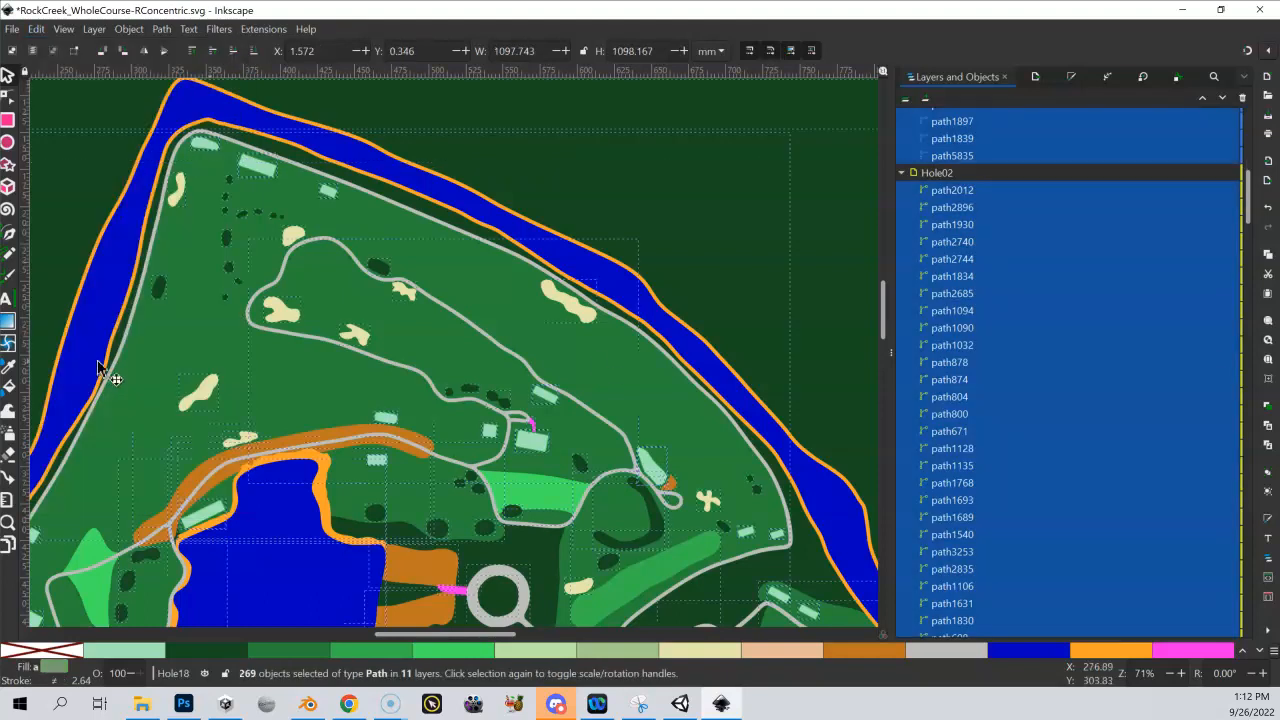
right_click(980, 289)
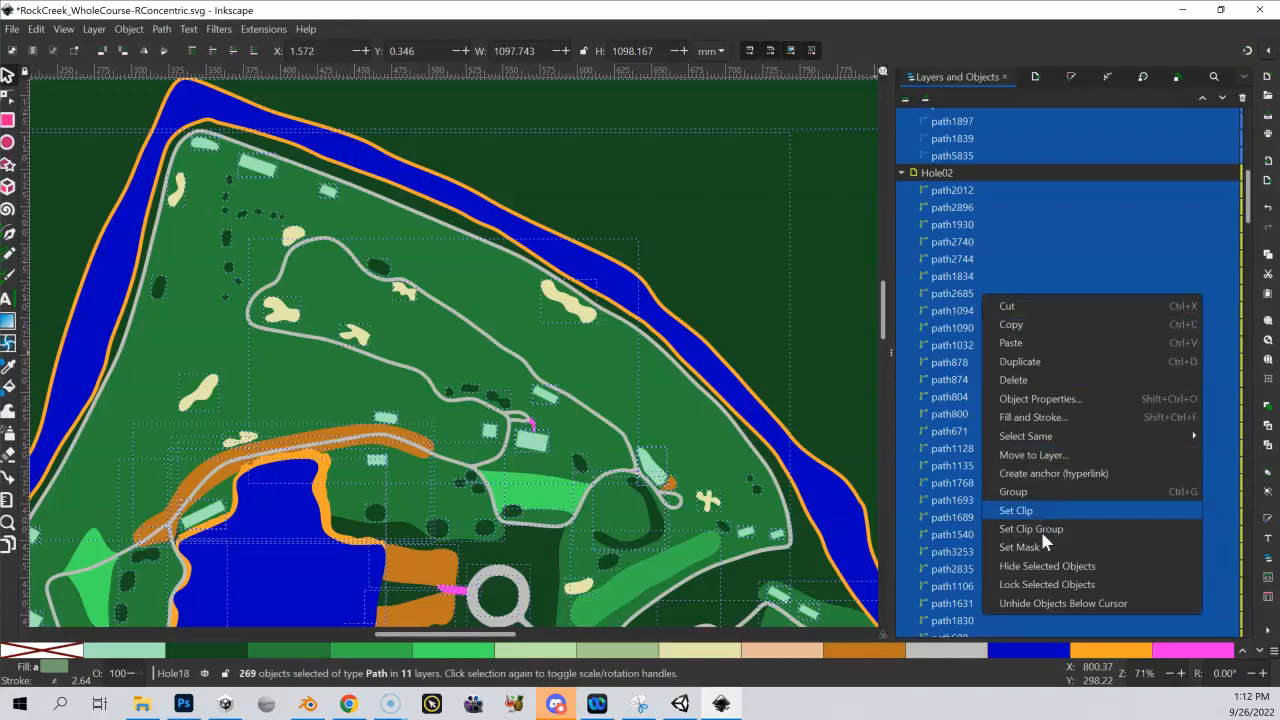
left_click(1045, 567)
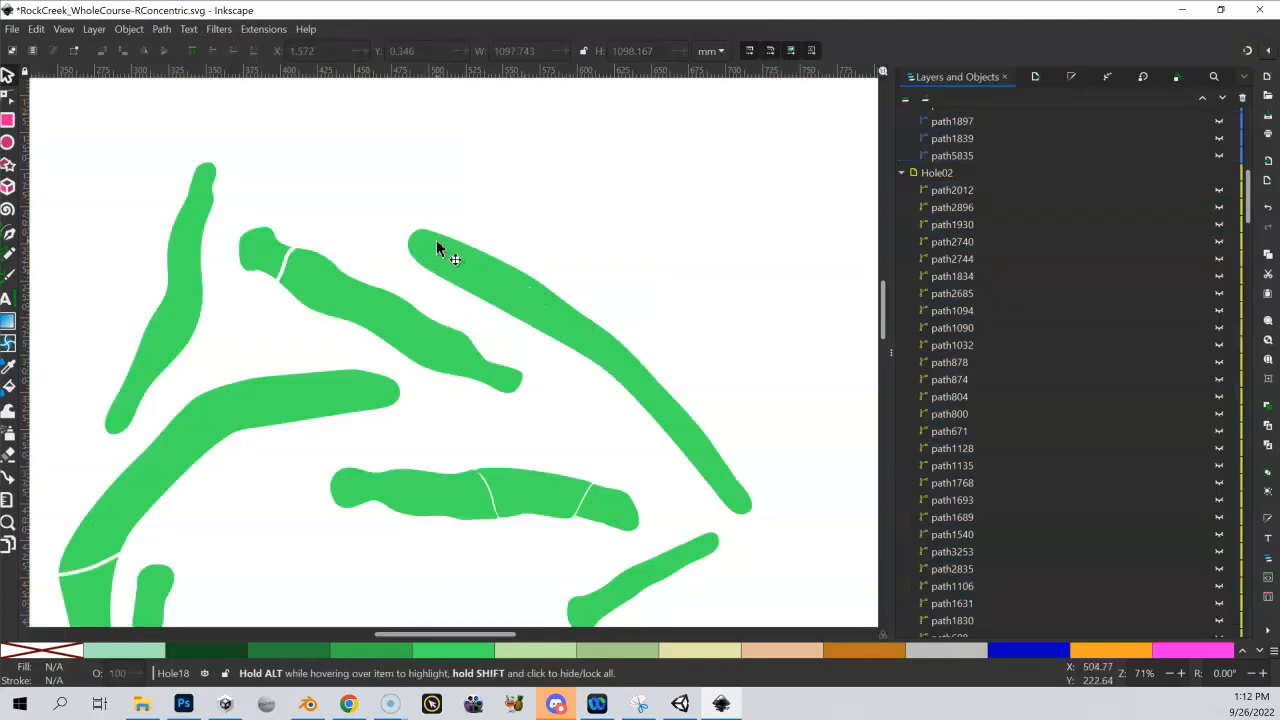
Step: Unhide the background shape path3748 in the Hole99 layer so it sits behind the merged fairways
scroll(436, 248, "down", 2)
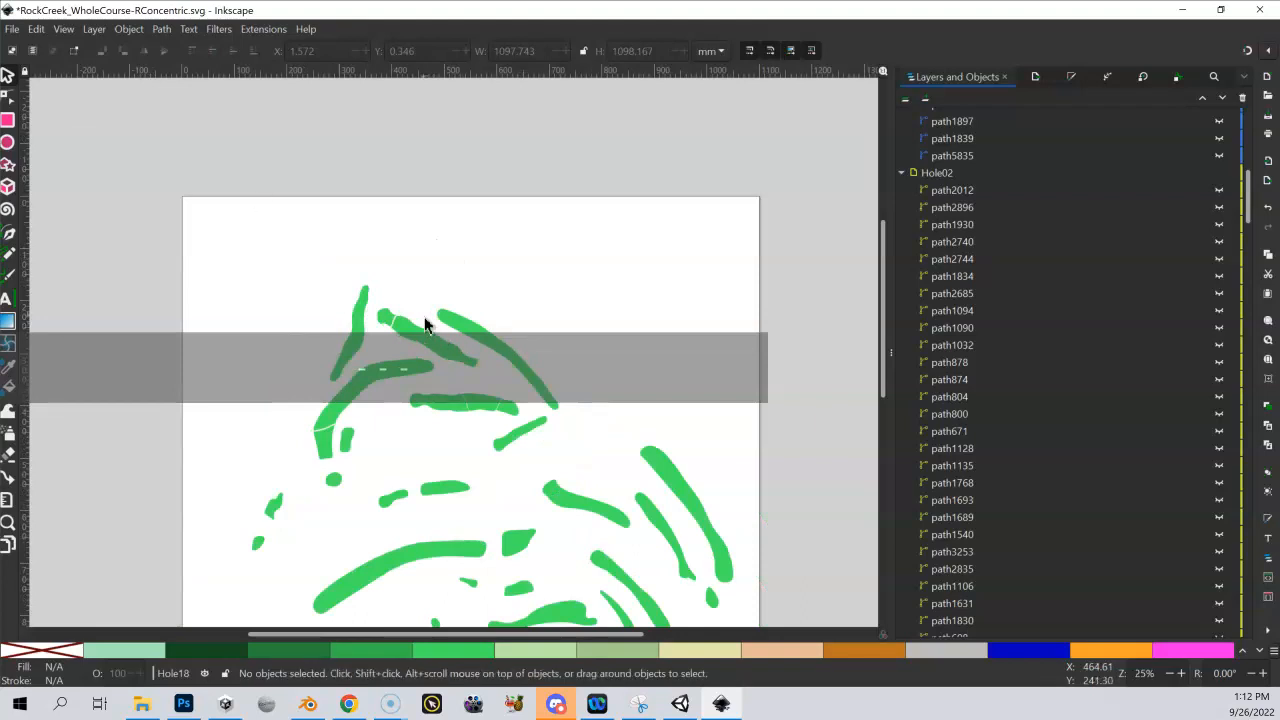
left_click_drag(427, 325, 397, 233)
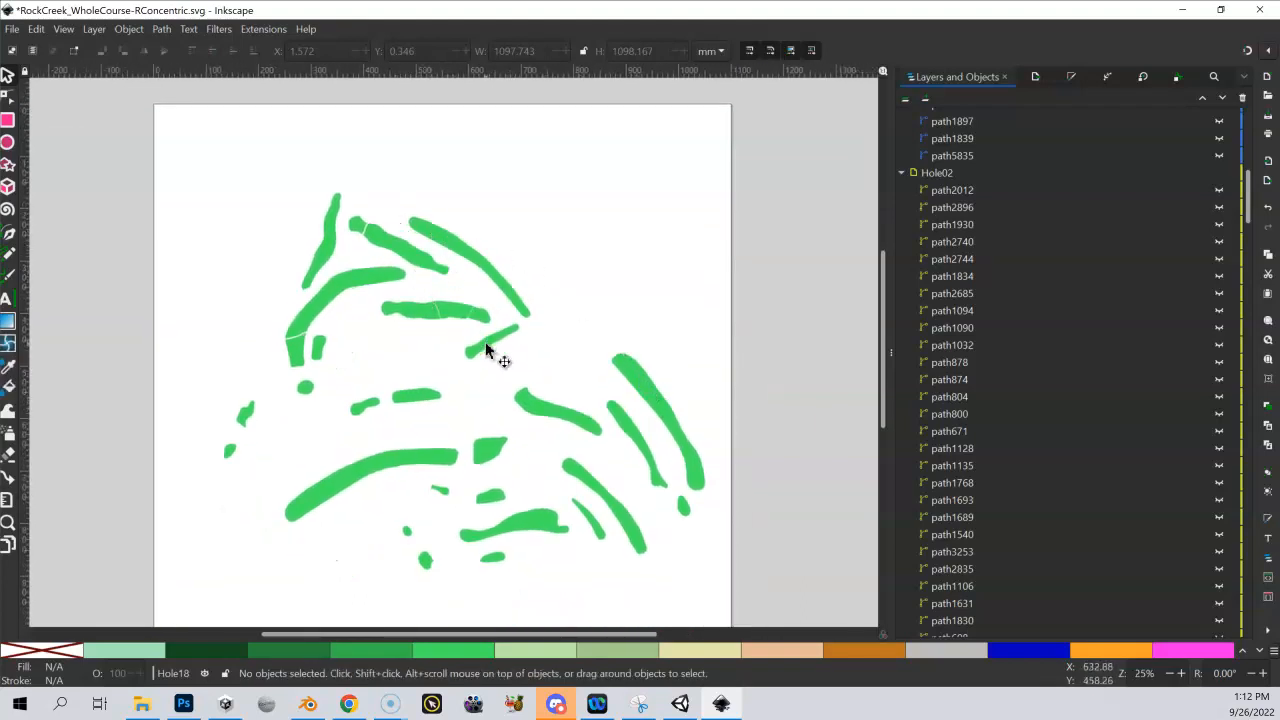
scroll(1035, 436, "down", 20)
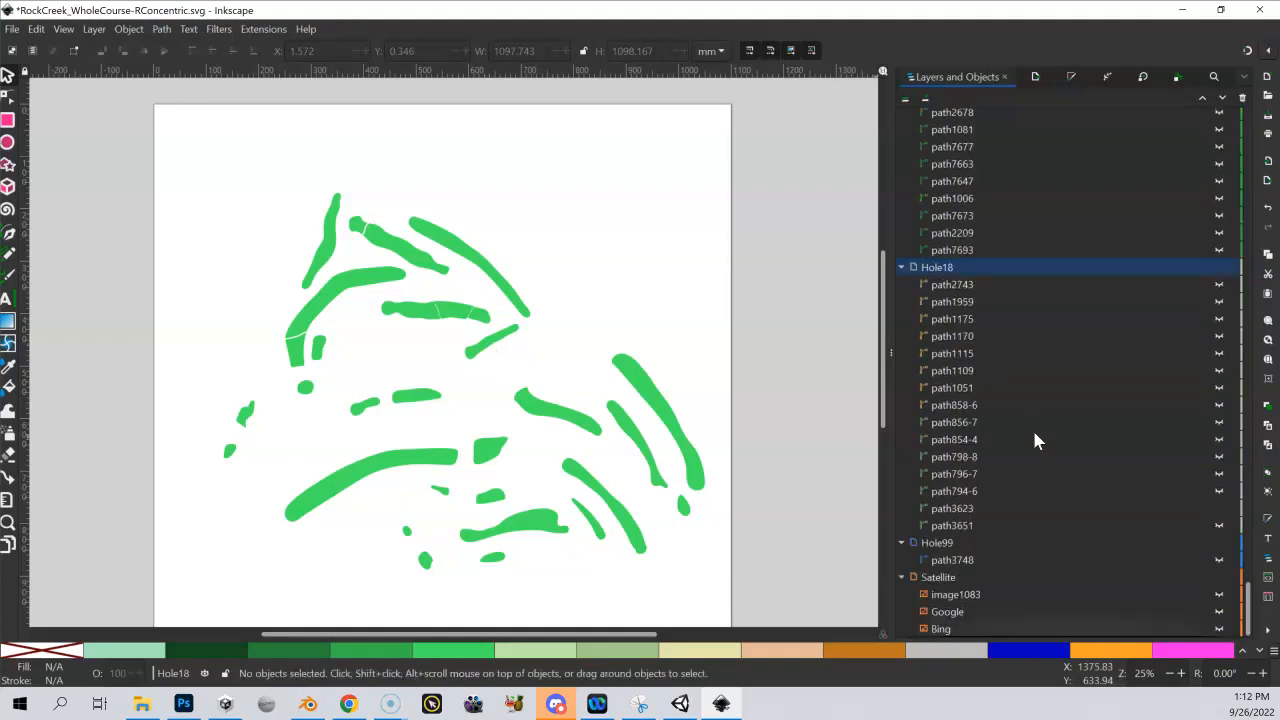
left_click(1219, 561)
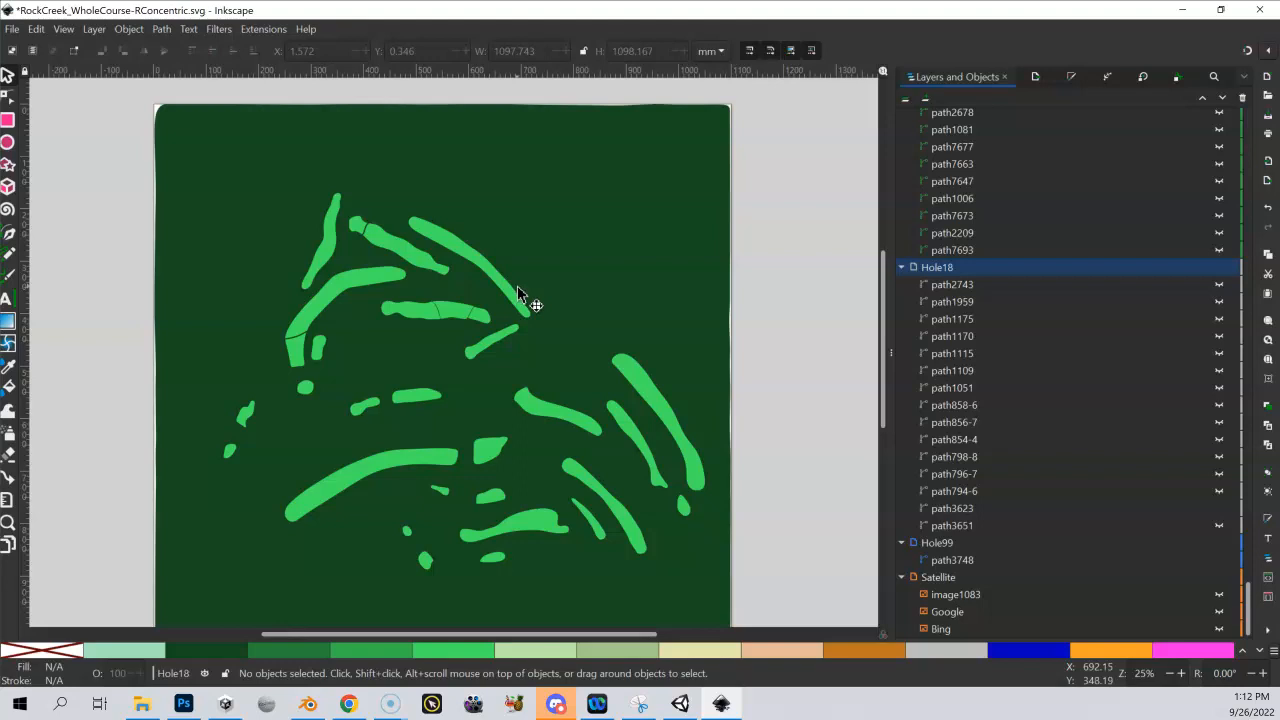
key("shift+equal")
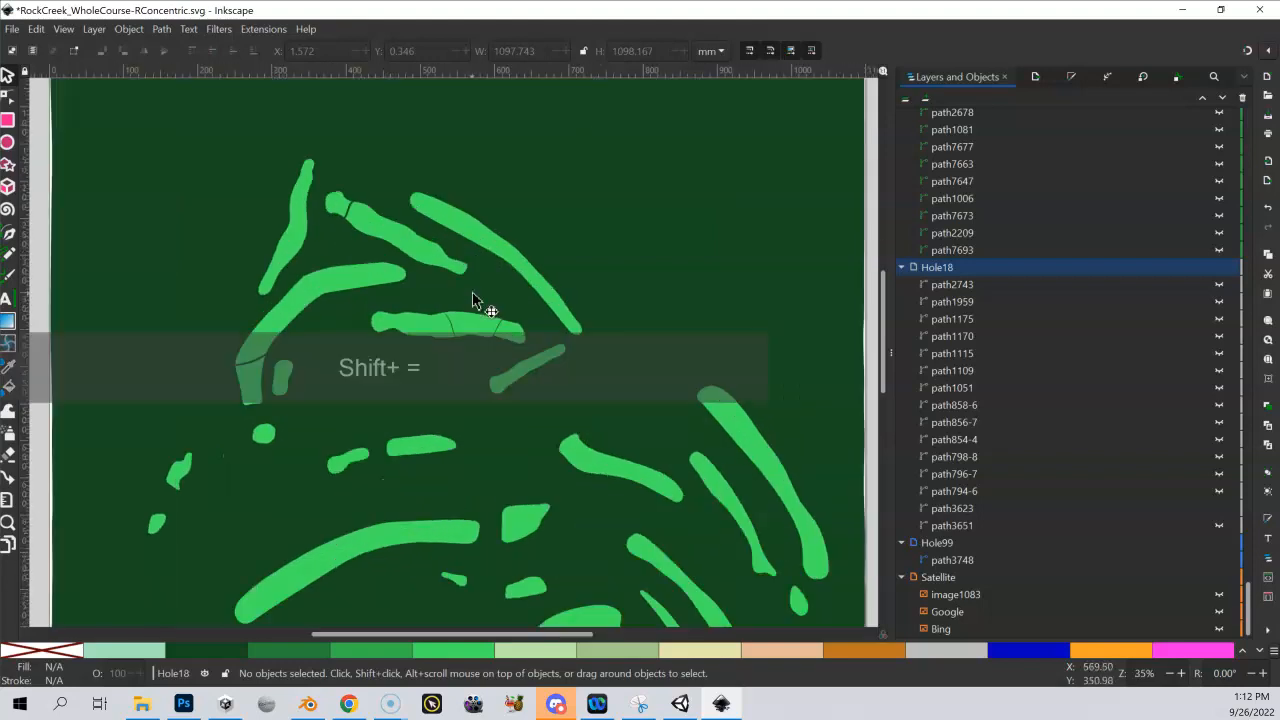
left_click_drag(450, 273, 479, 243)
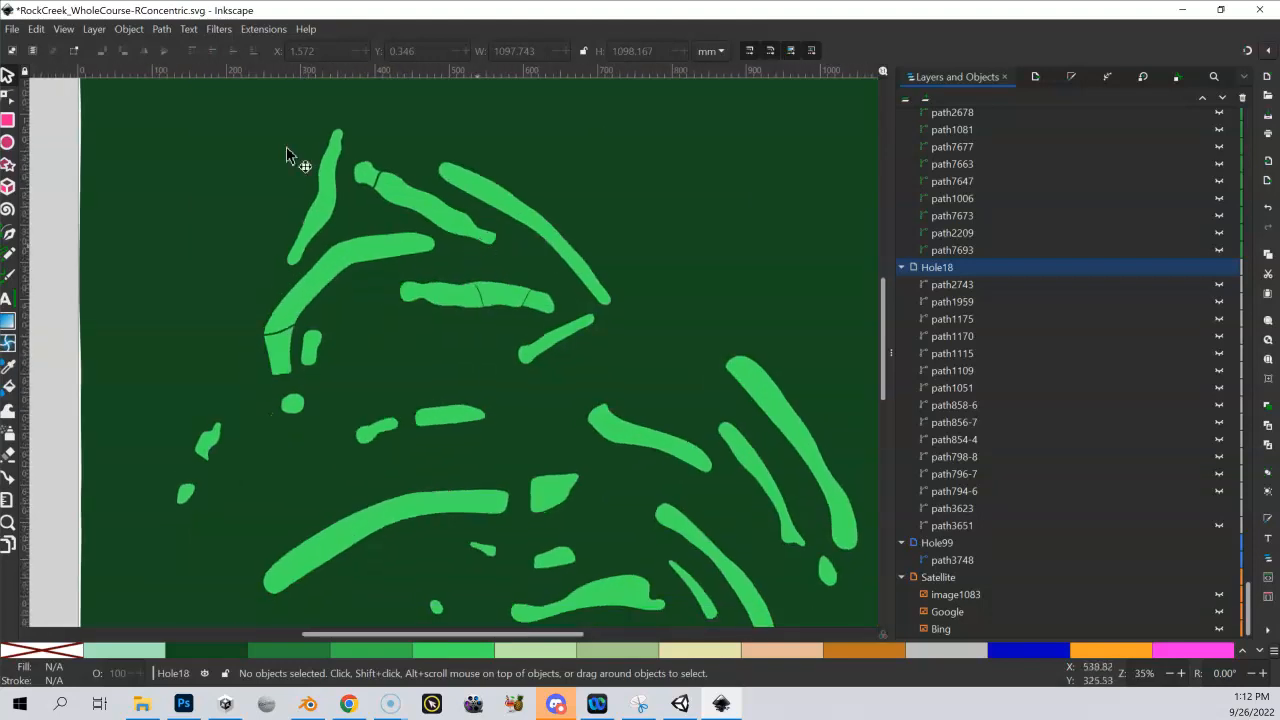
Step: Select the merged fairway path and check the Inset/Outset step distance in the Steps preferences
left_click(457, 226)
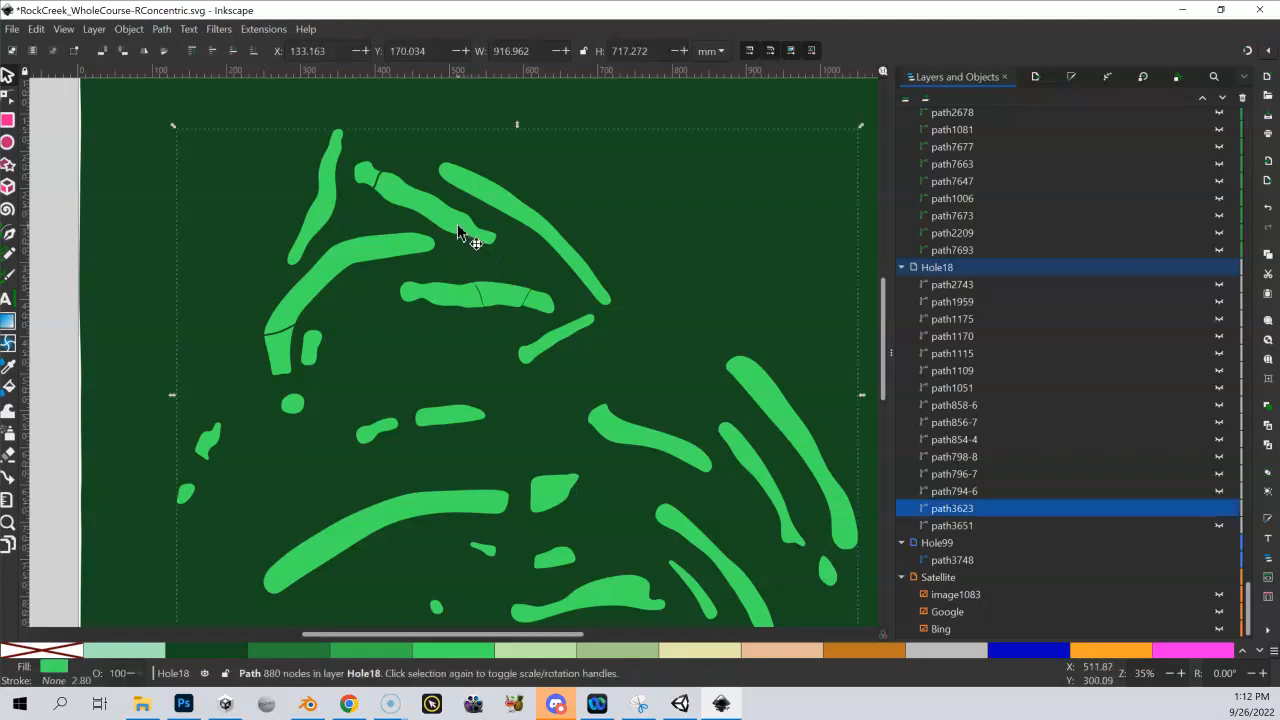
left_click(36, 29)
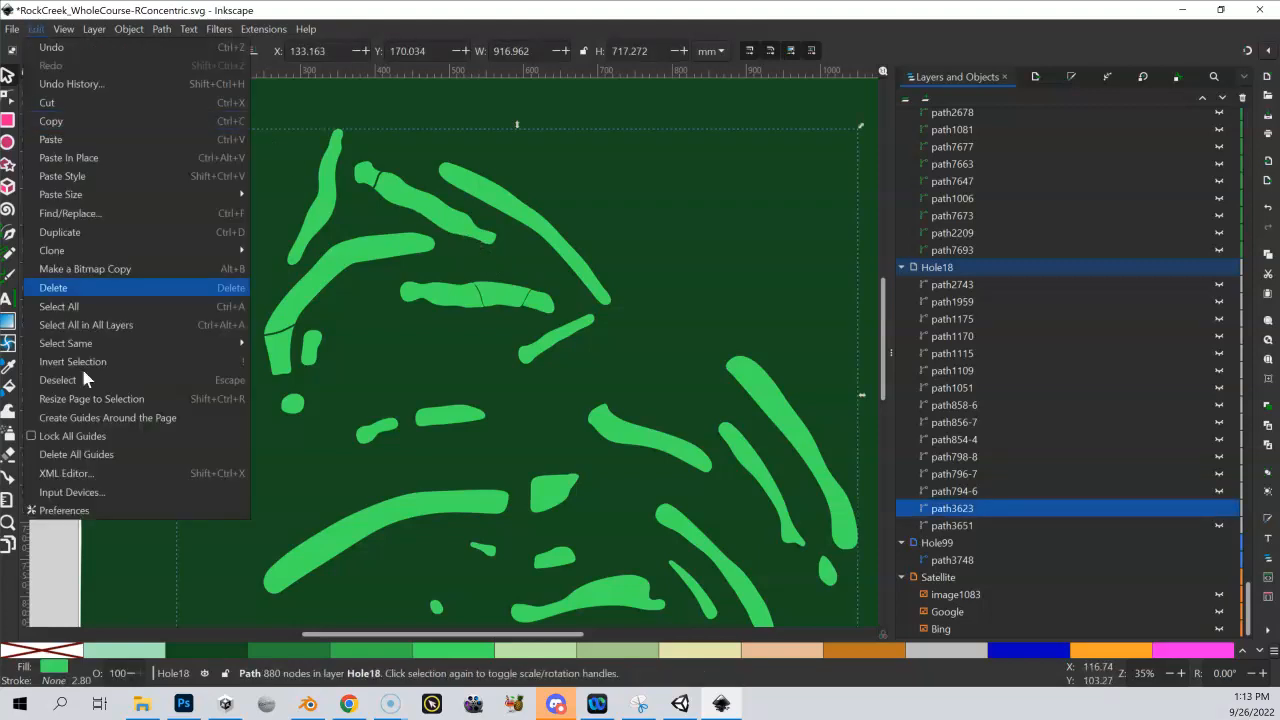
left_click(88, 511)
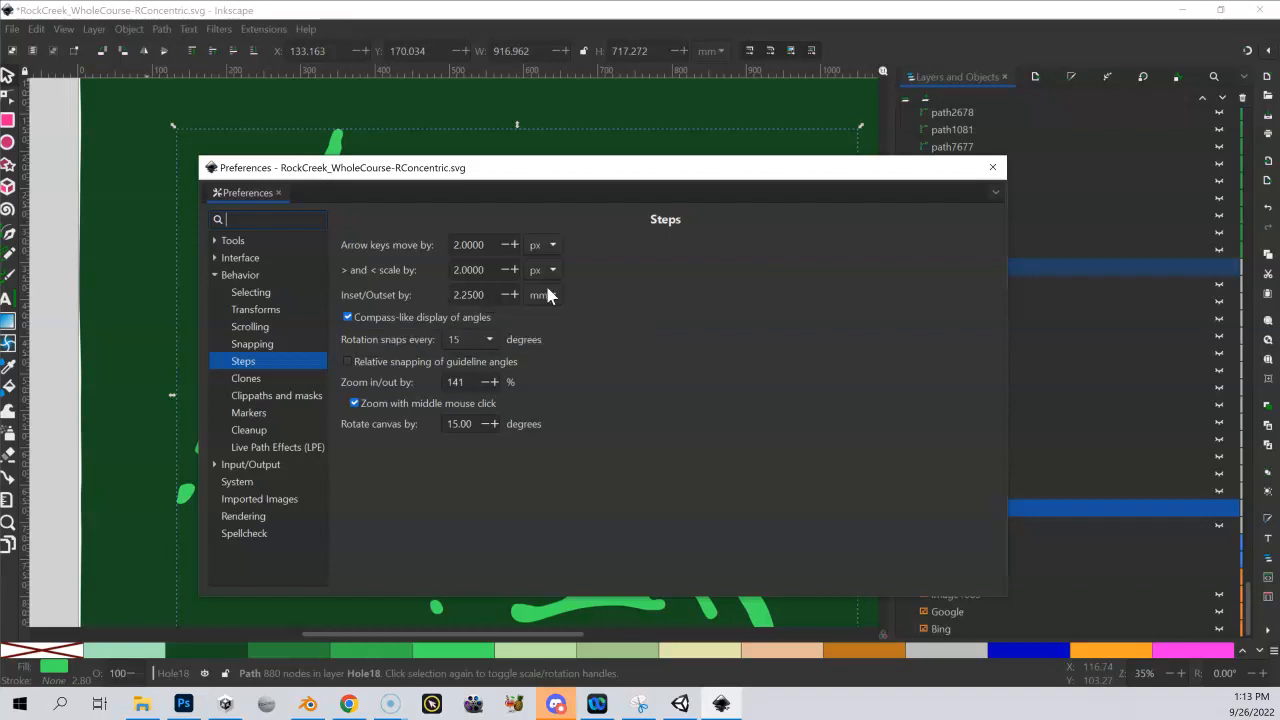
left_click(993, 173)
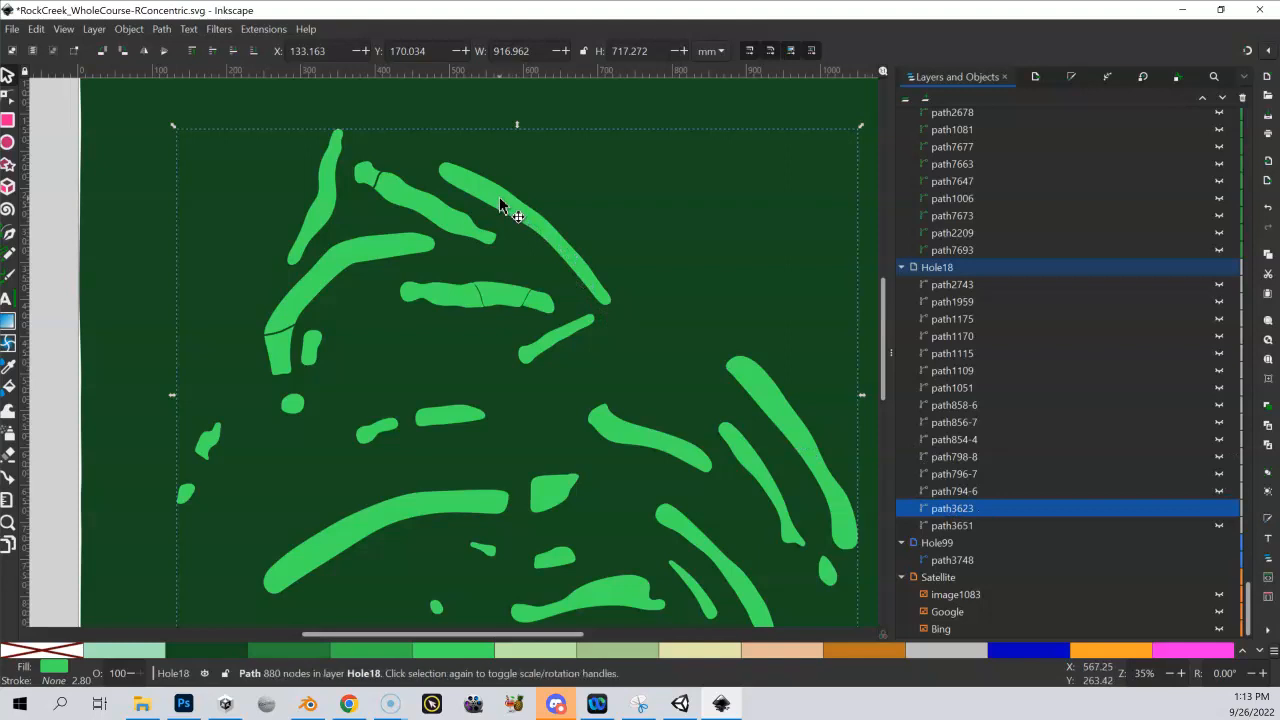
Step: Change the merged fairway path's flat fill to white with RGB values 255, 255, 255
left_click(1071, 79)
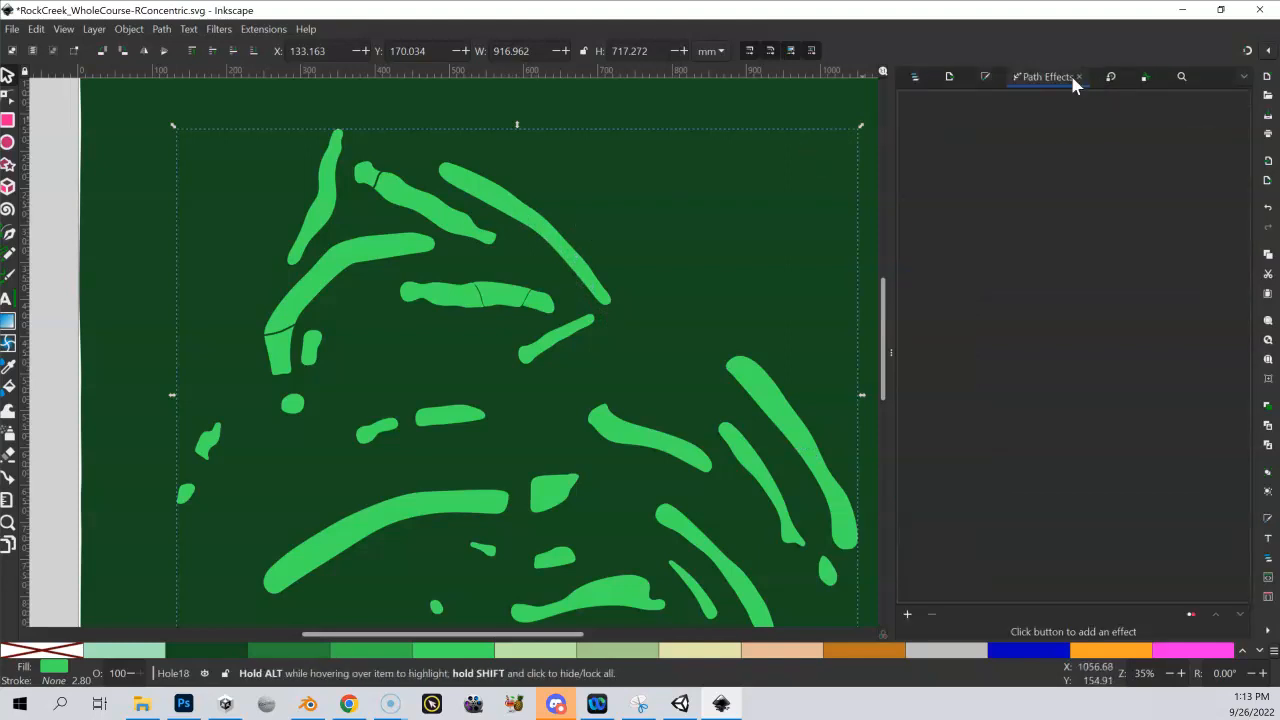
left_click(987, 79)
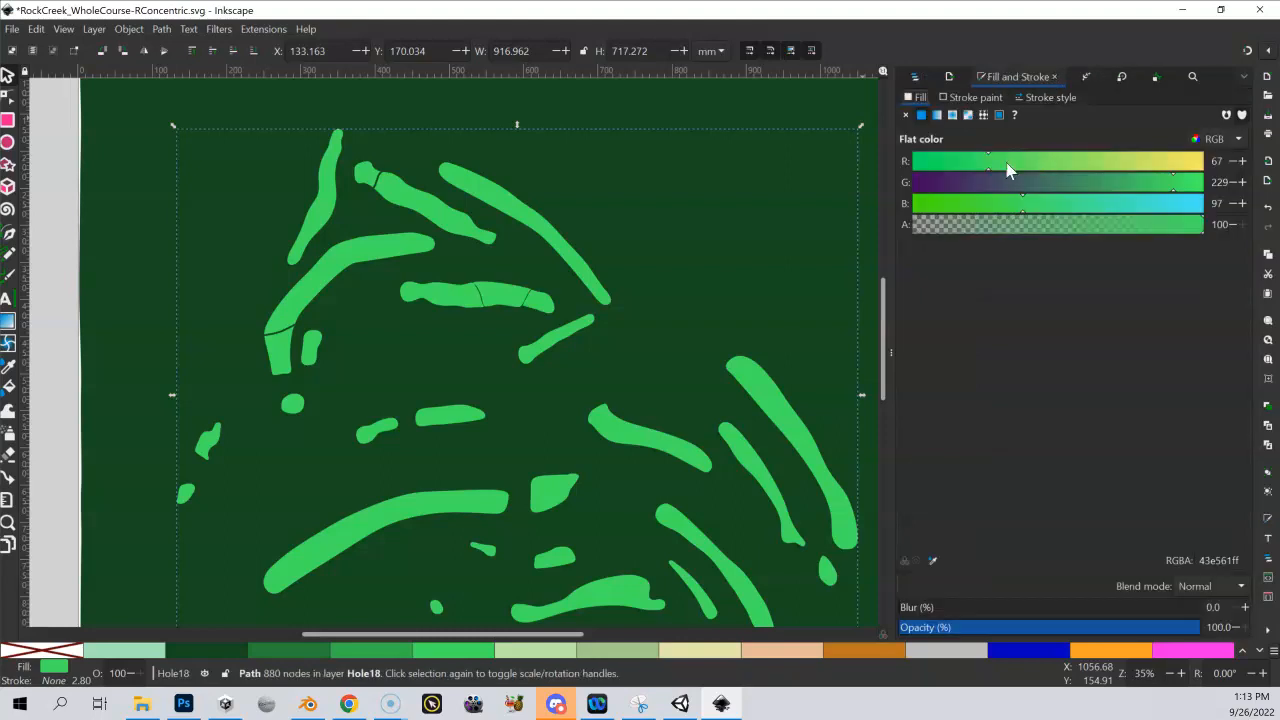
left_click_drag(1071, 166, 1236, 163)
left_click_drag(1122, 187, 1215, 182)
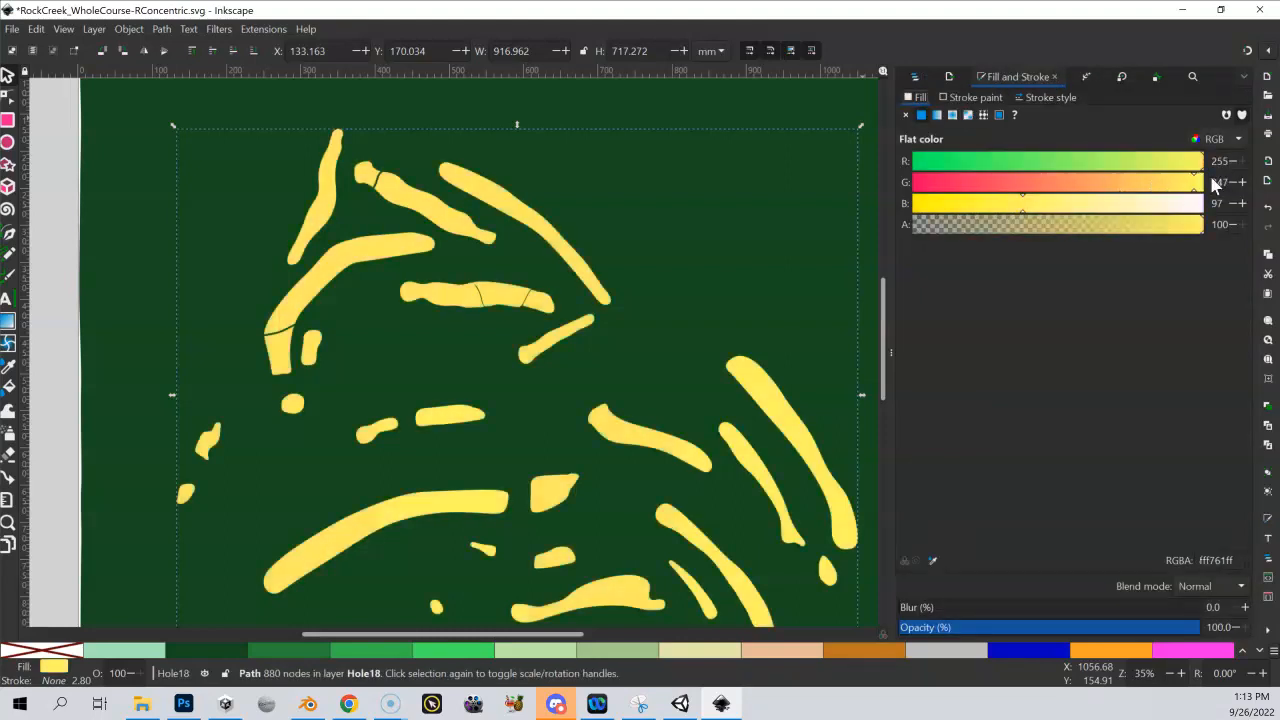
left_click_drag(1114, 211, 1245, 206)
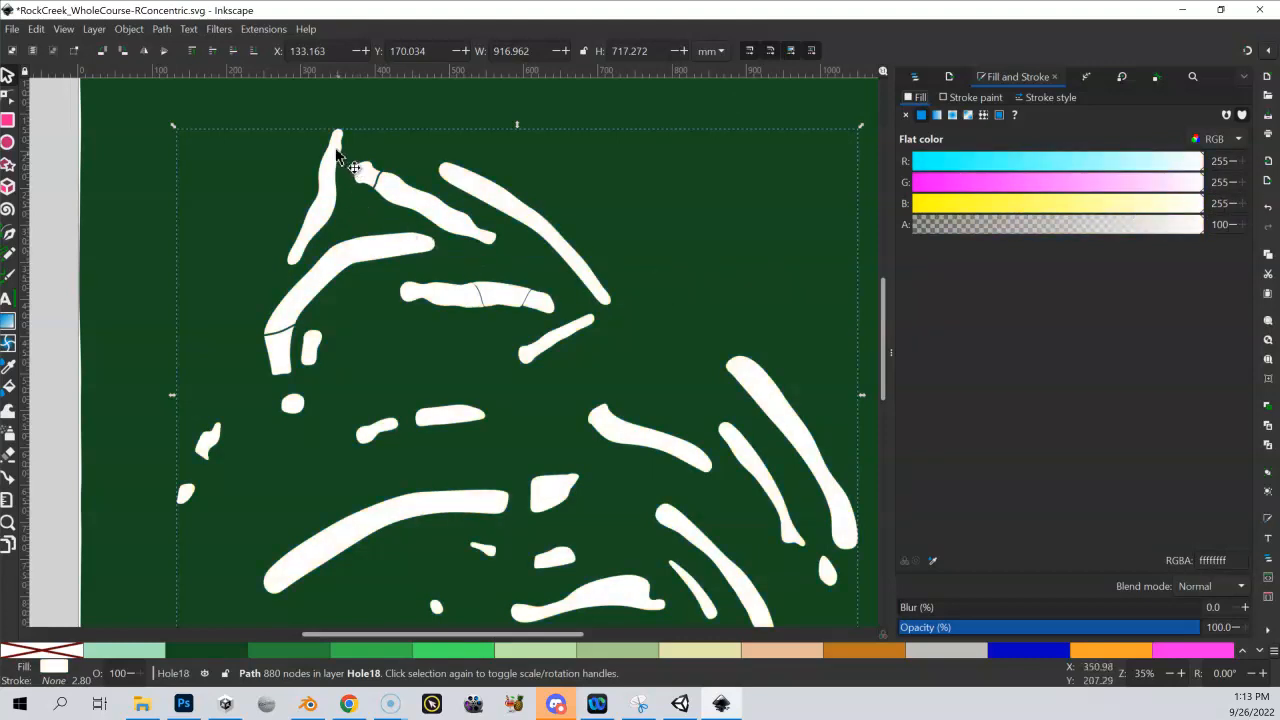
Step: Duplicate the merged fairway path path3623 and outset the copy by one step
left_click(917, 76)
left_click(983, 510)
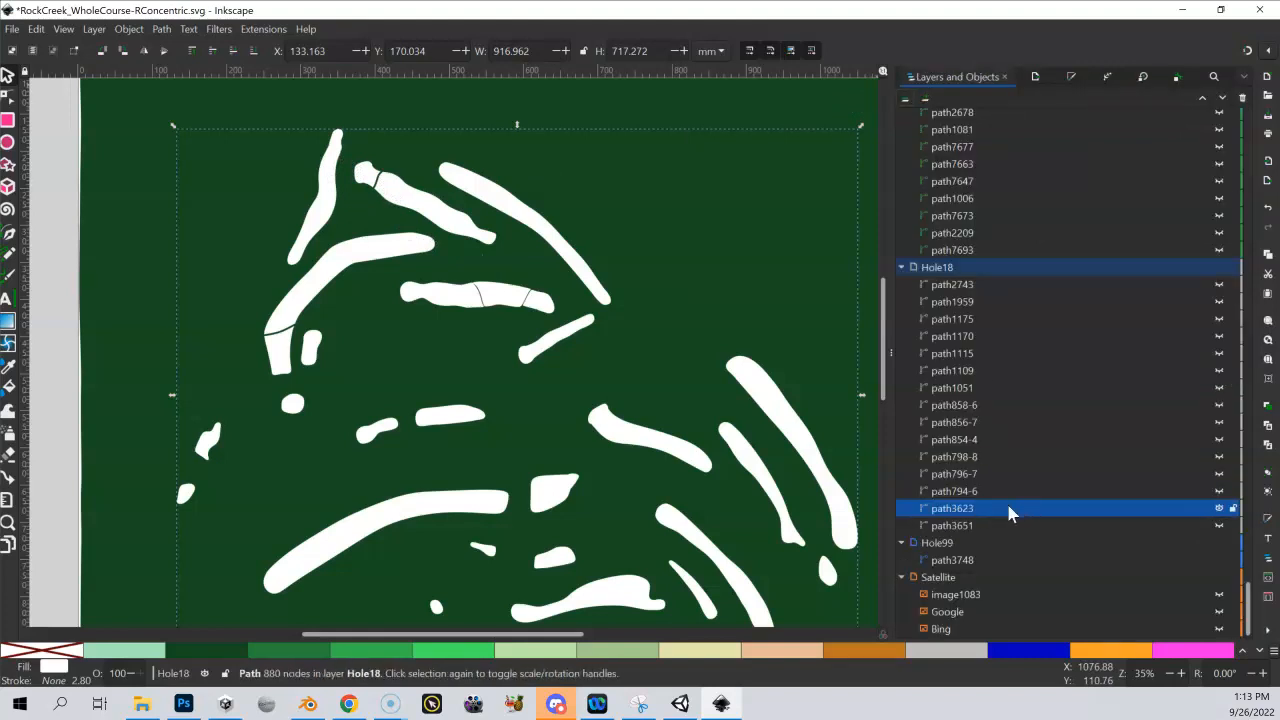
key("ctrl")
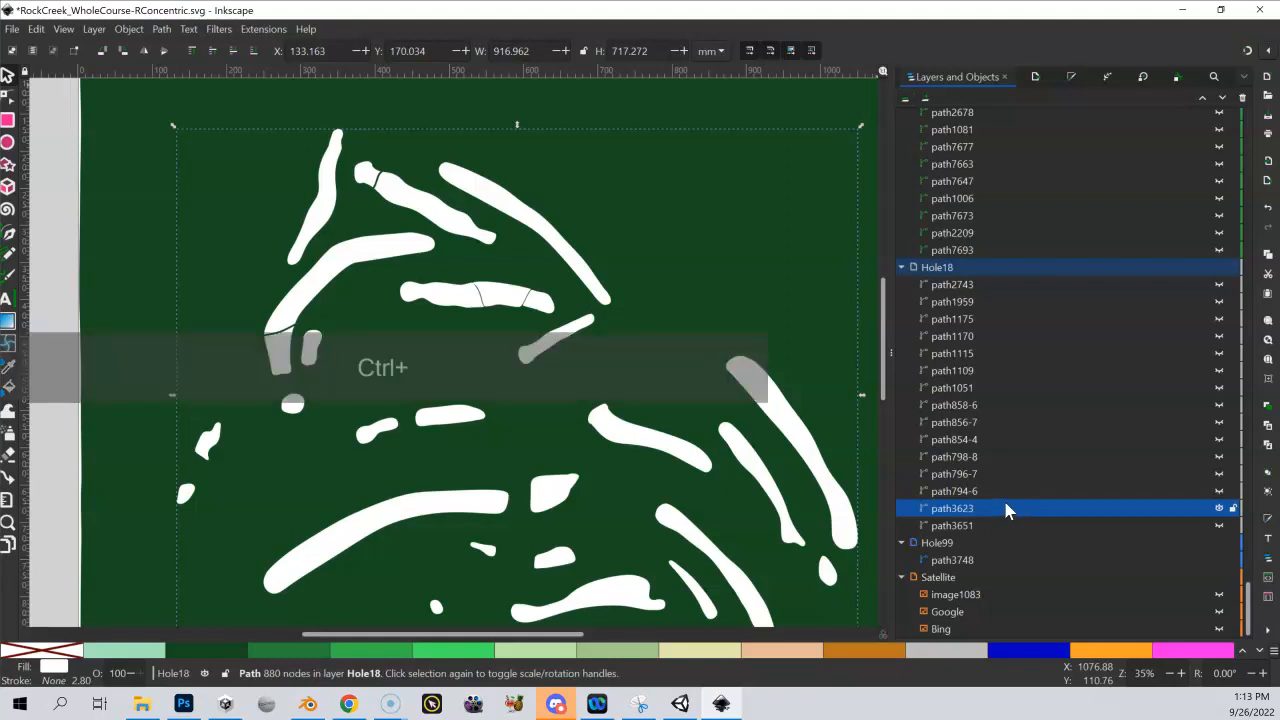
key("ctrl+d")
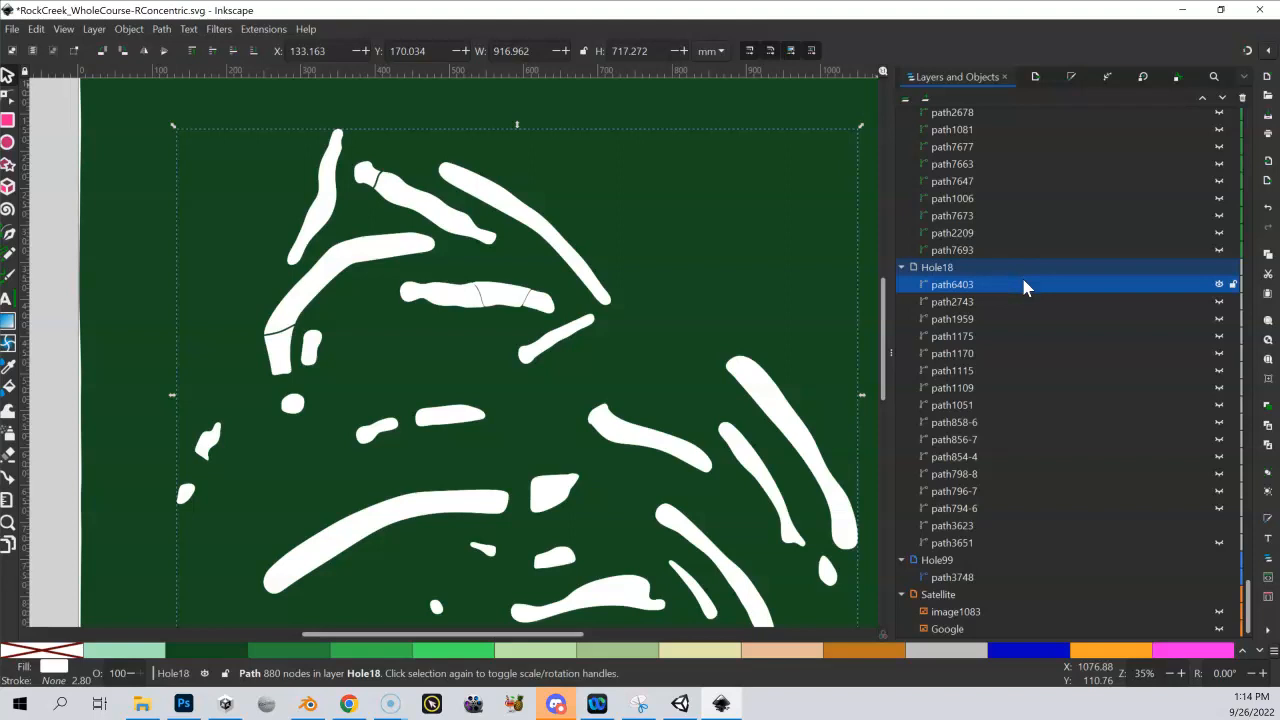
key("ctrl+parenright")
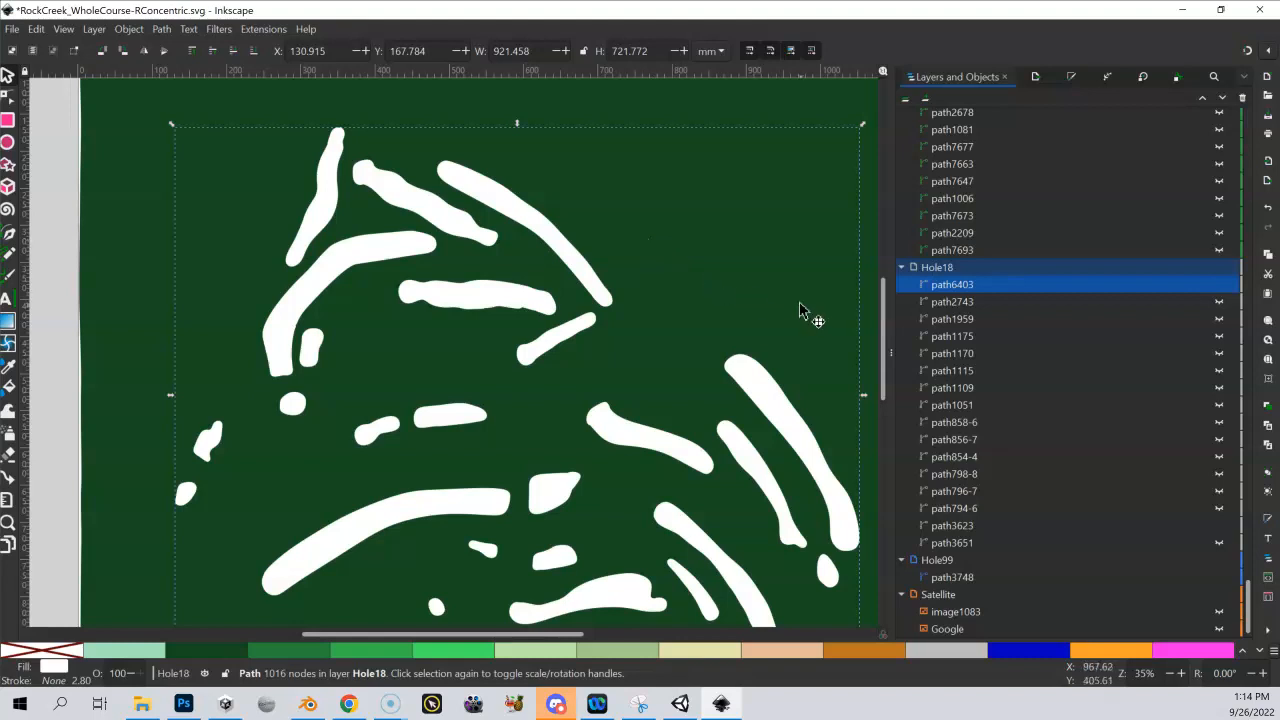
Step: Change the outset copy's flat fill to black with RGB values 0, 0, 0
left_click(1069, 78)
left_click_drag(1100, 161, 895, 178)
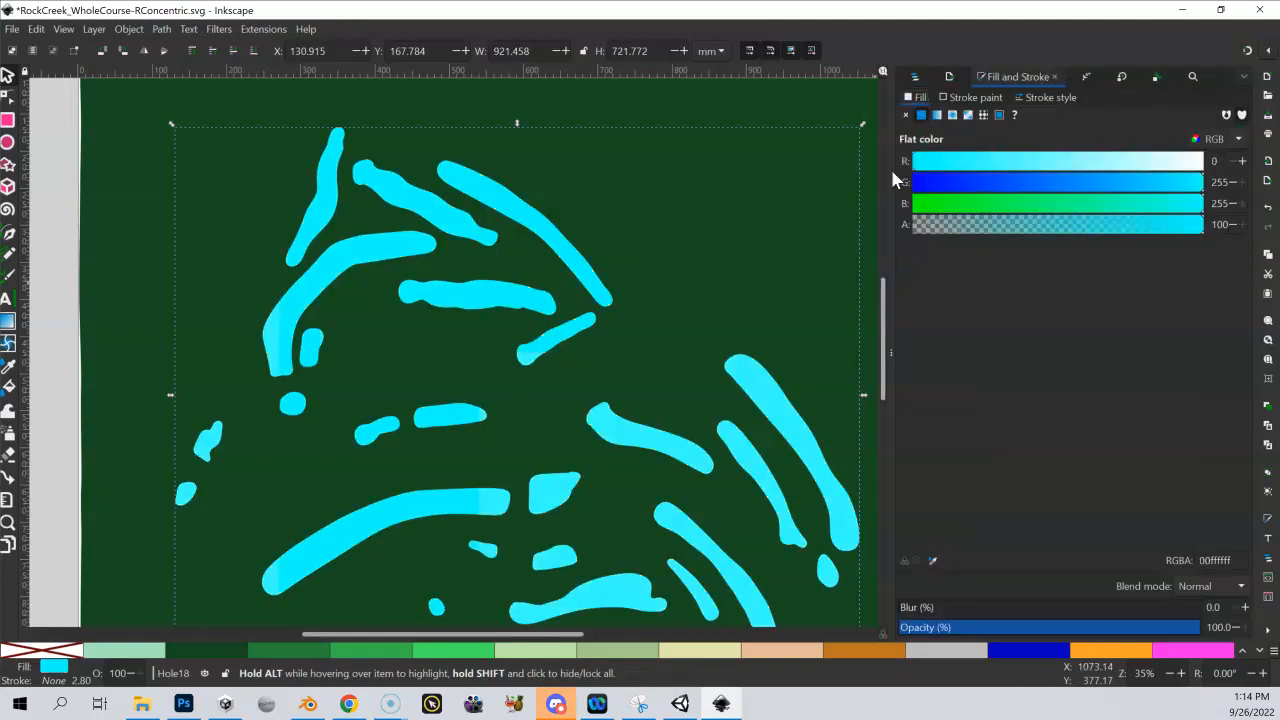
left_click_drag(980, 184, 906, 183)
left_click_drag(1000, 206, 871, 214)
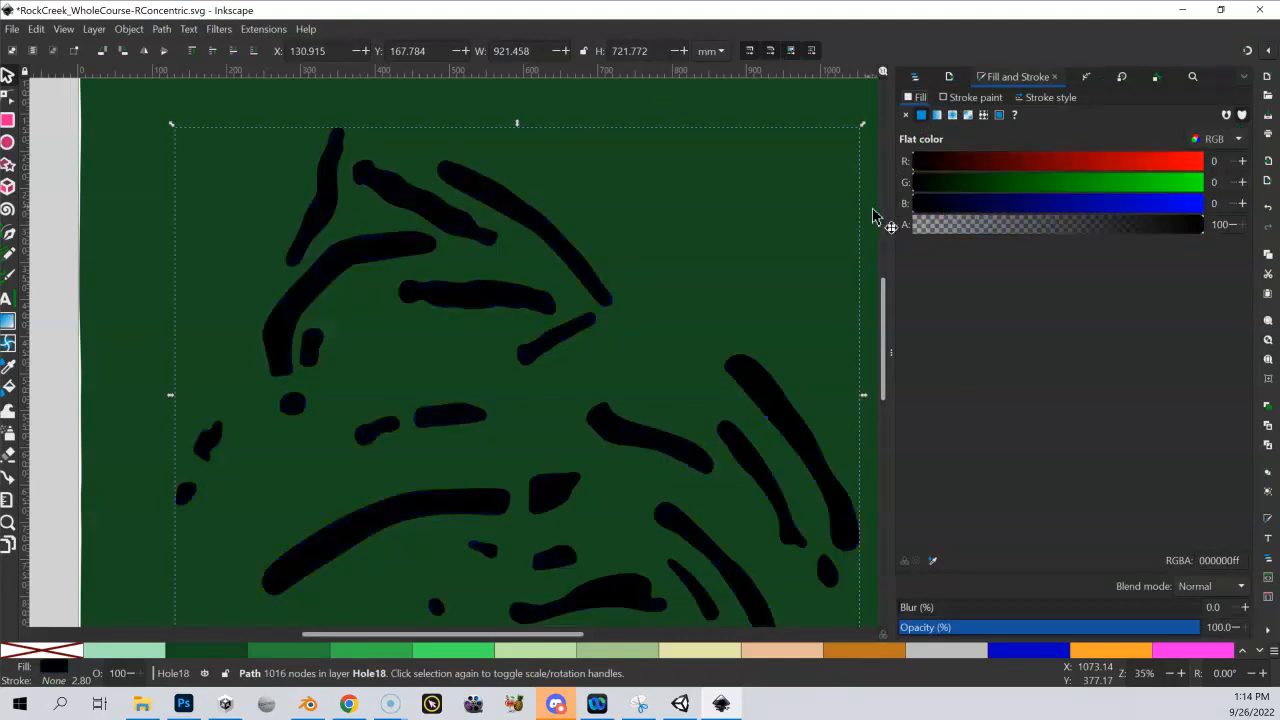
Step: Place the black outset copy directly below path3623 in the Hole18 layer and compare them by toggling path3623's visibility
left_click(923, 84)
left_click_drag(977, 289, 975, 543)
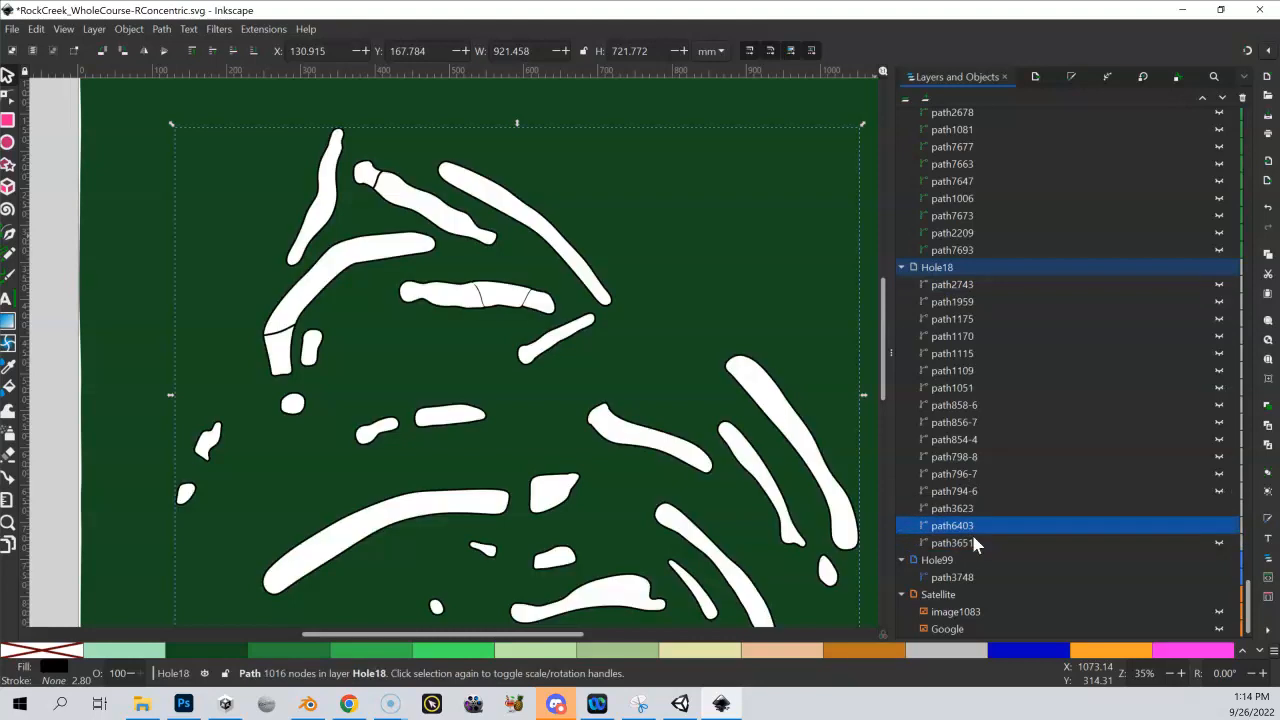
left_click(970, 510)
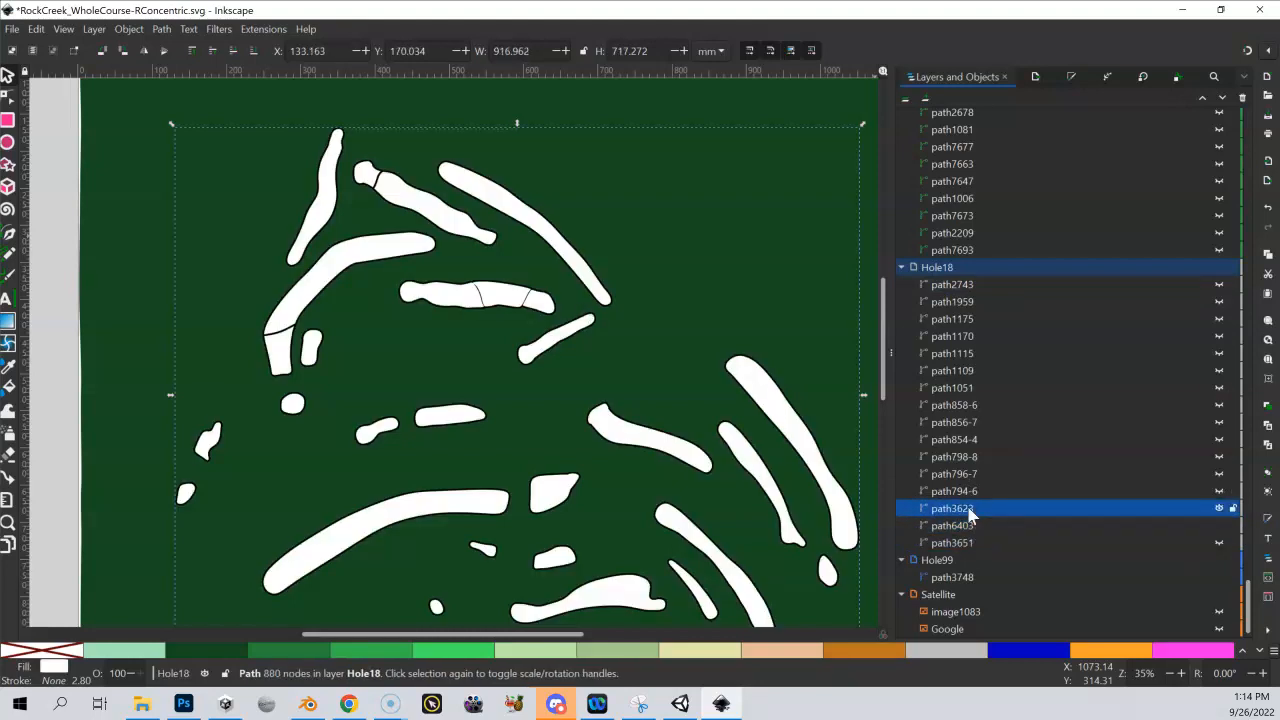
left_click(1218, 510)
left_click(1218, 510)
left_click(1218, 510)
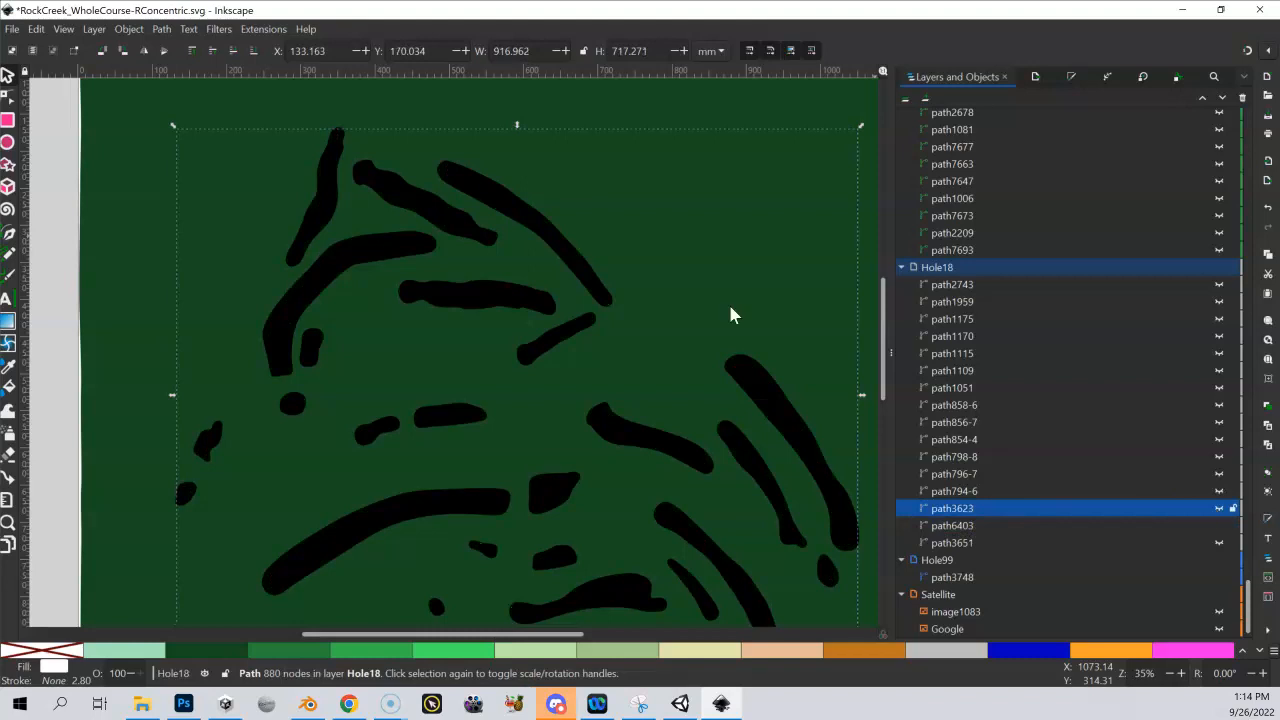
left_click(1218, 509)
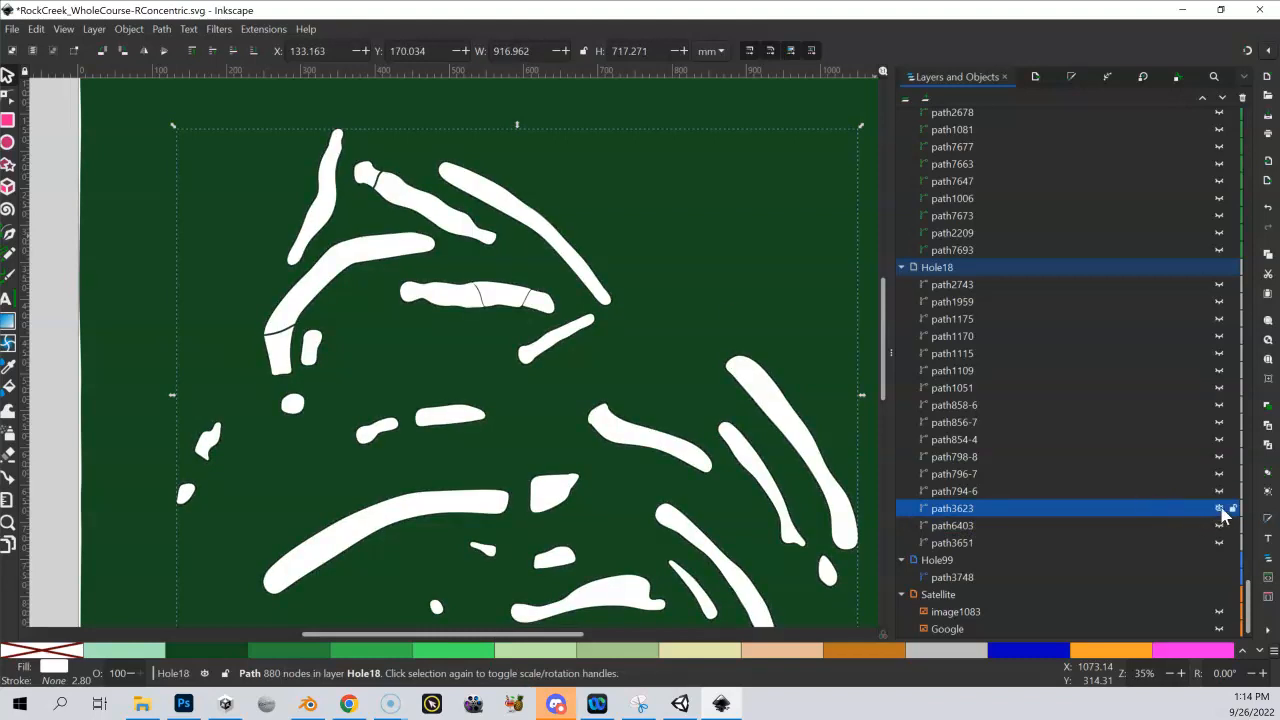
Step: Duplicate the black outset path path6403 and outset the new copy by one step
key("plus")
key("plus")
key("plus")
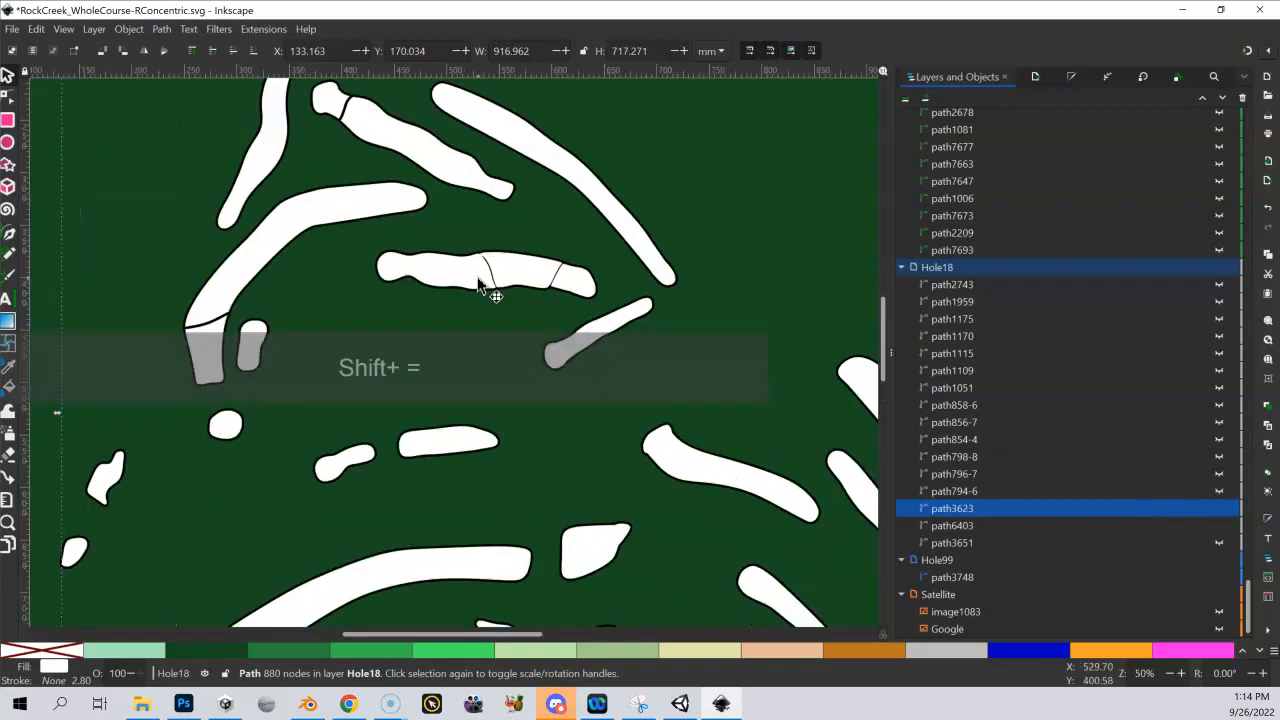
key("plus")
key("plus")
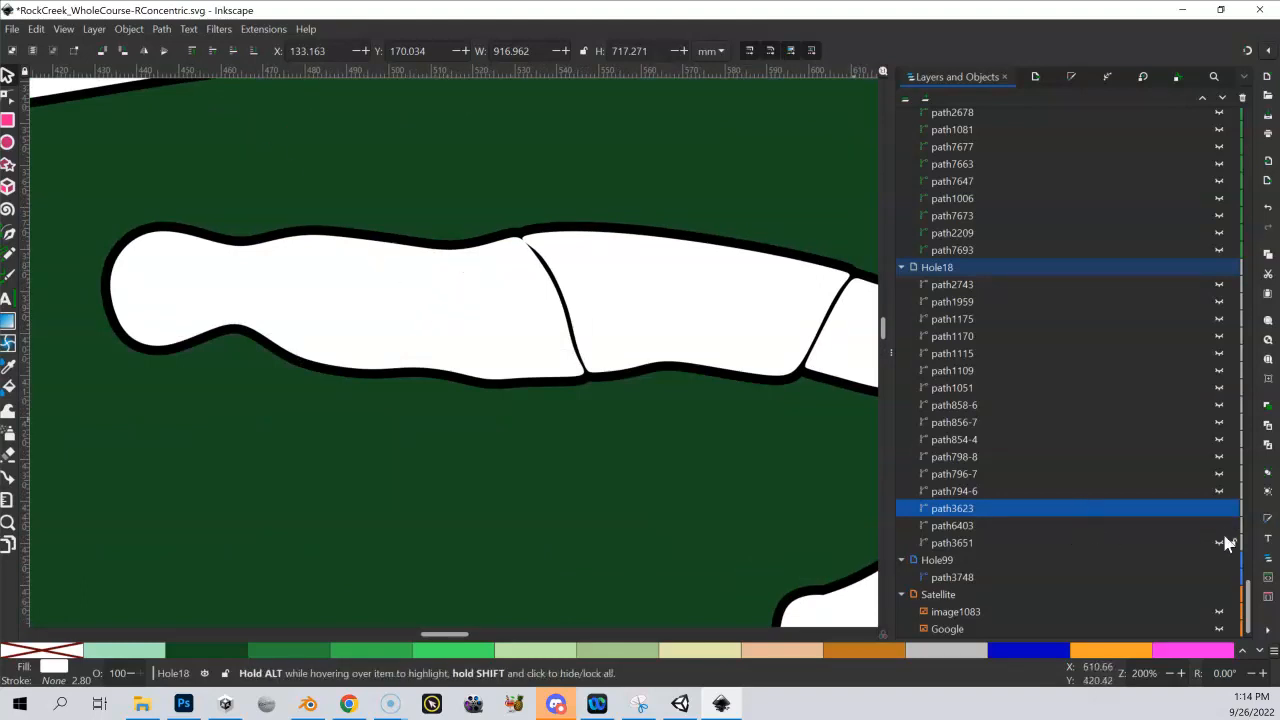
left_click(1160, 528)
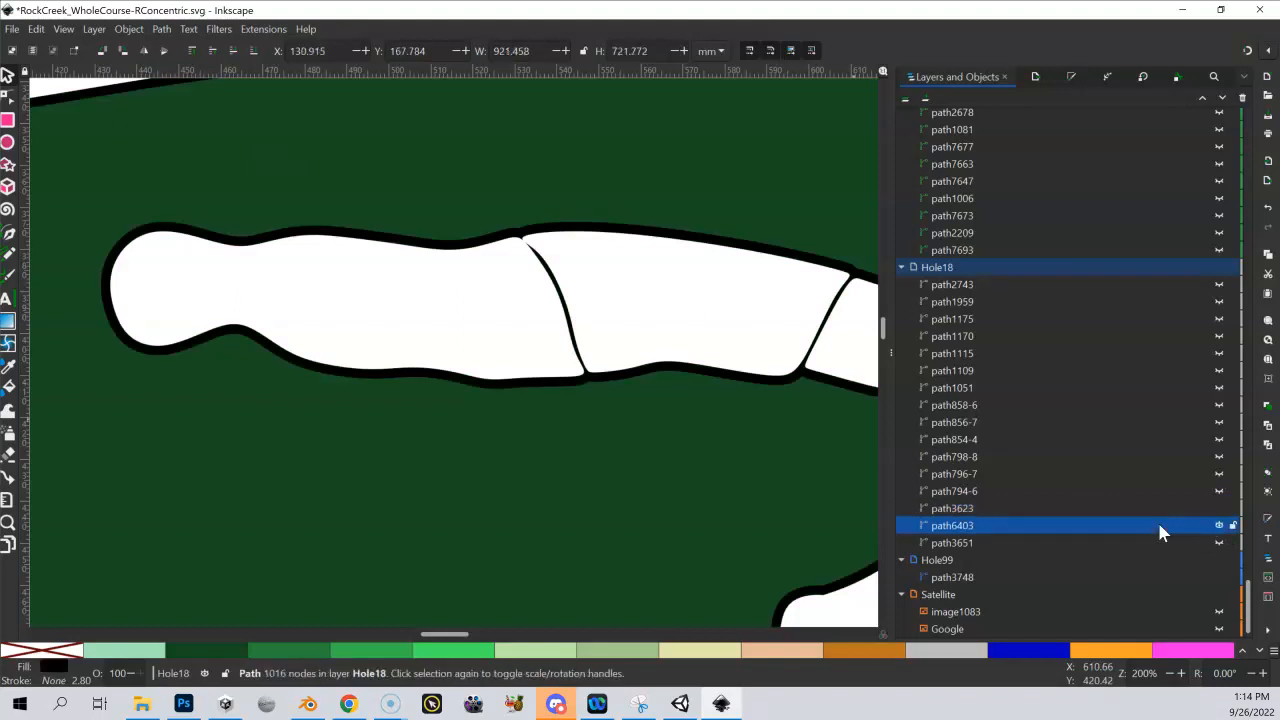
key("ctrl+d")
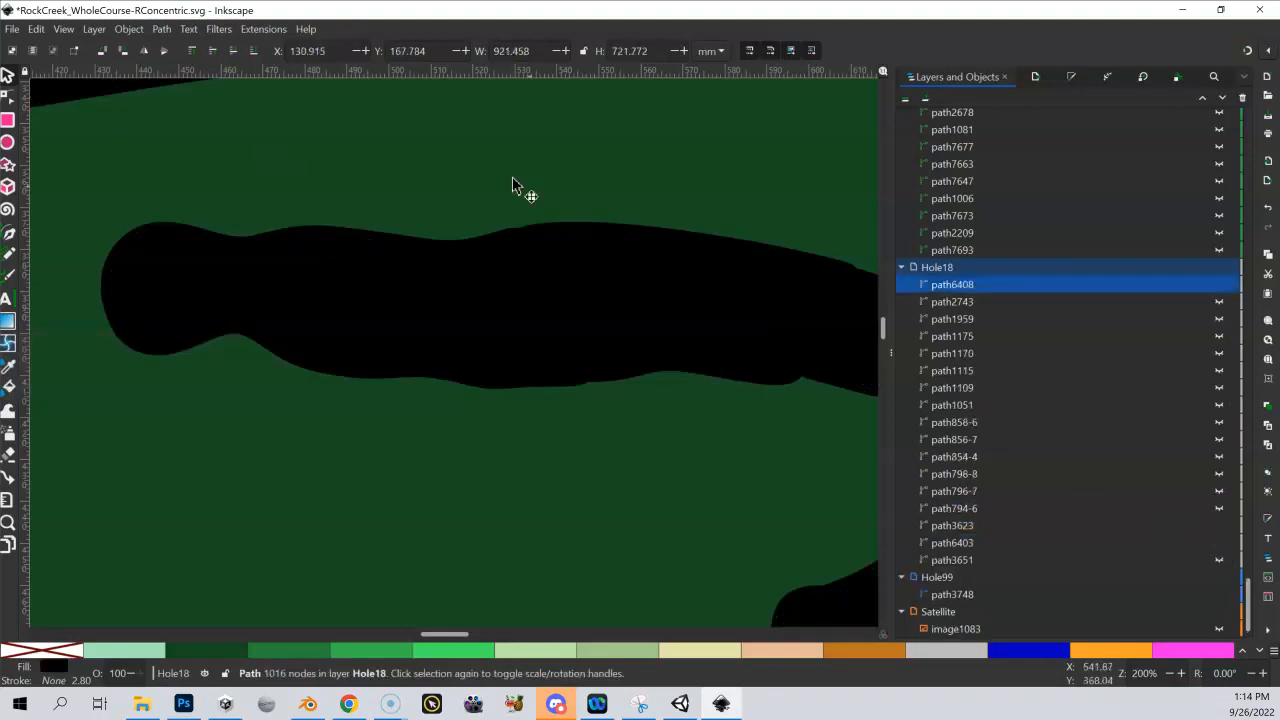
key("ctrl+parenright")
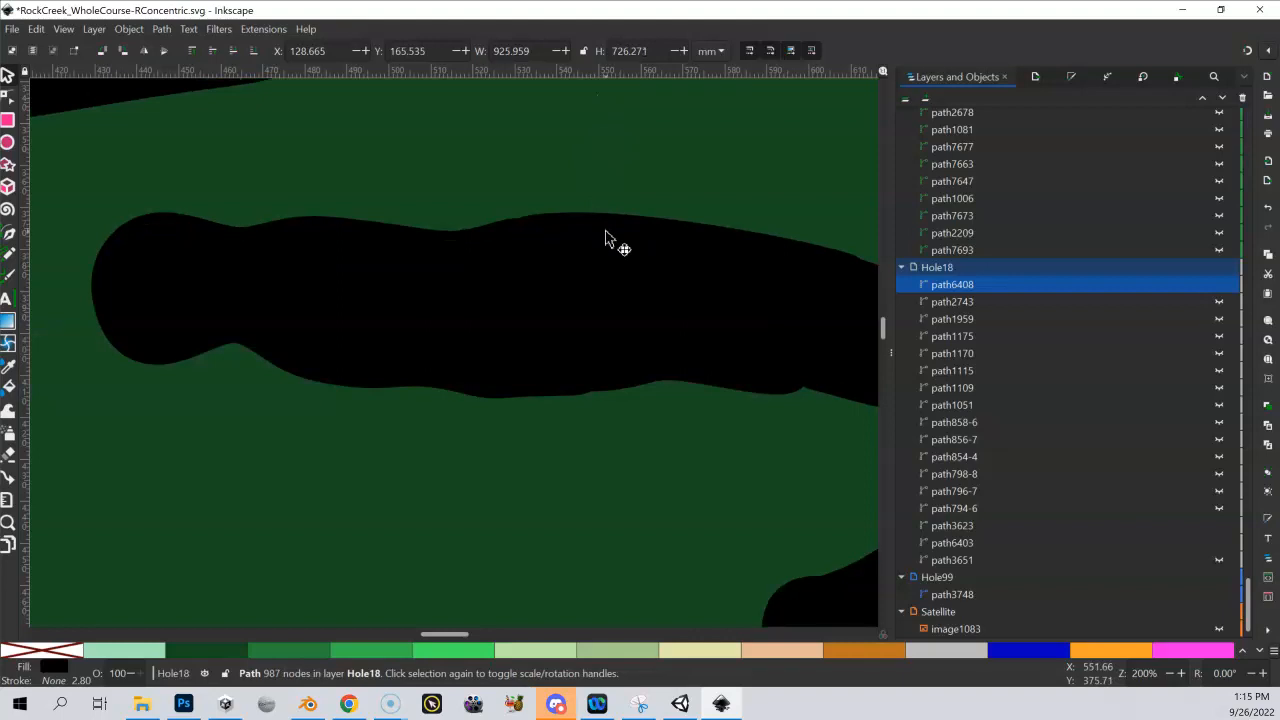
Step: Fill the second outset copy with white, RGB 255, 255, 255, and place it directly below path6403 in the Hole18 layer
left_click(1071, 77)
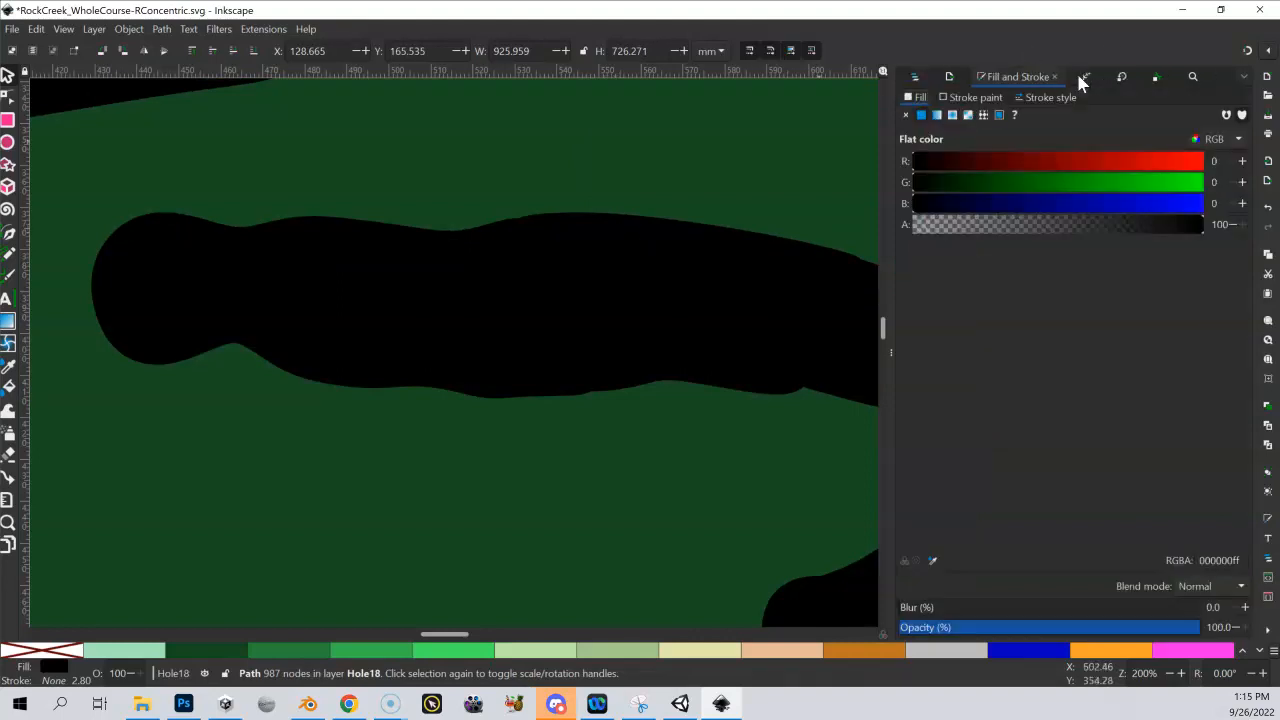
left_click_drag(1096, 160, 1220, 166)
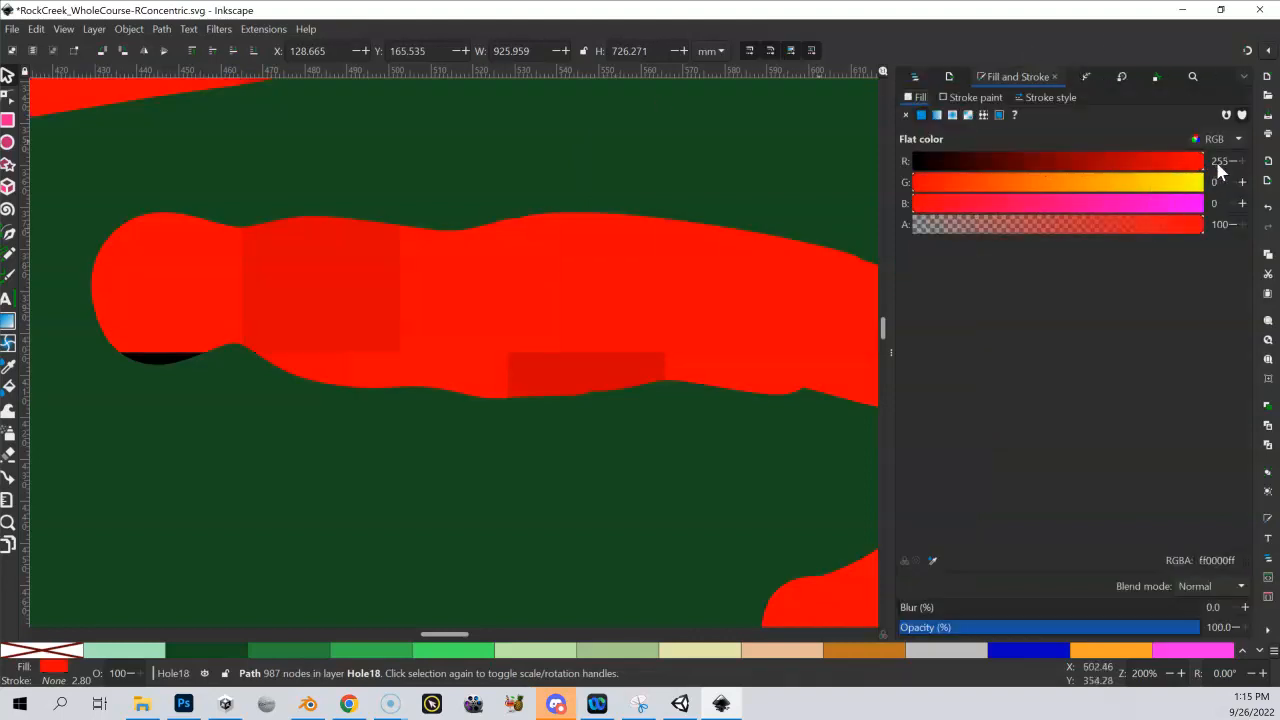
left_click(1109, 182)
left_click_drag(1110, 182, 1222, 182)
left_click_drag(1150, 203, 1215, 204)
left_click(924, 77)
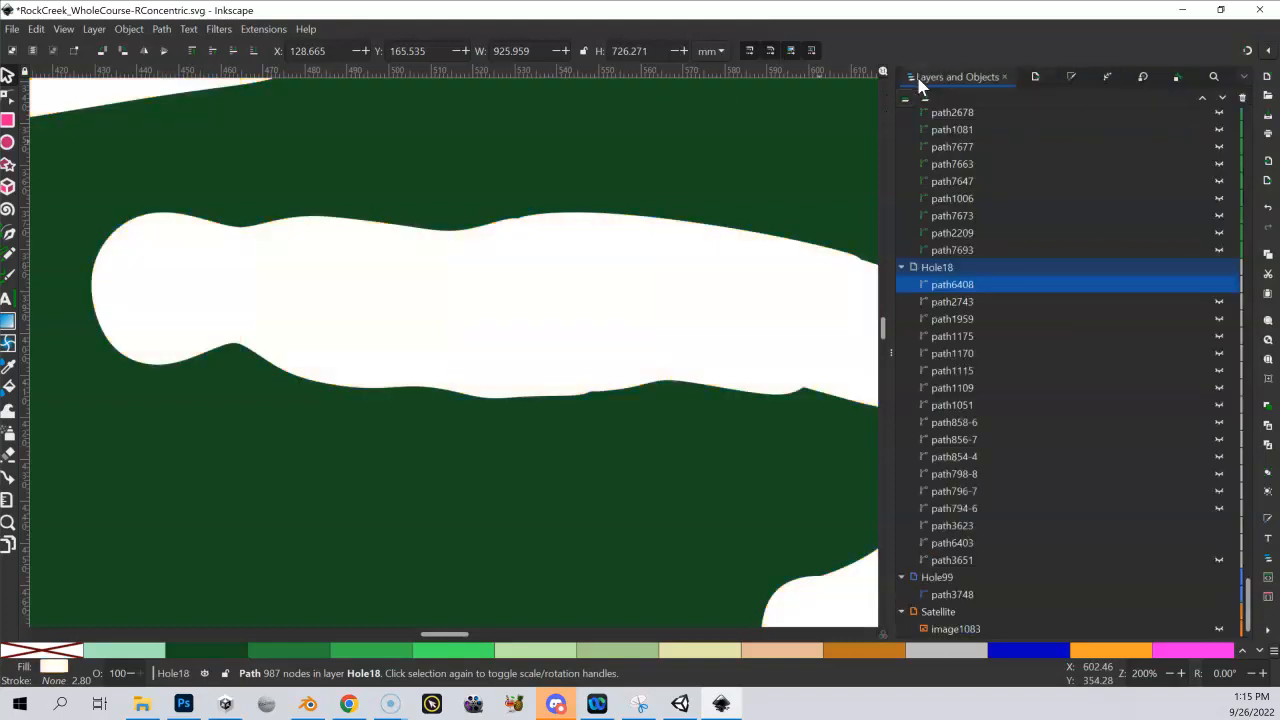
mouse_move(980, 284)
left_mouse_down()
mouse_move(1023, 431)
mouse_move(1026, 556)
left_mouse_up()
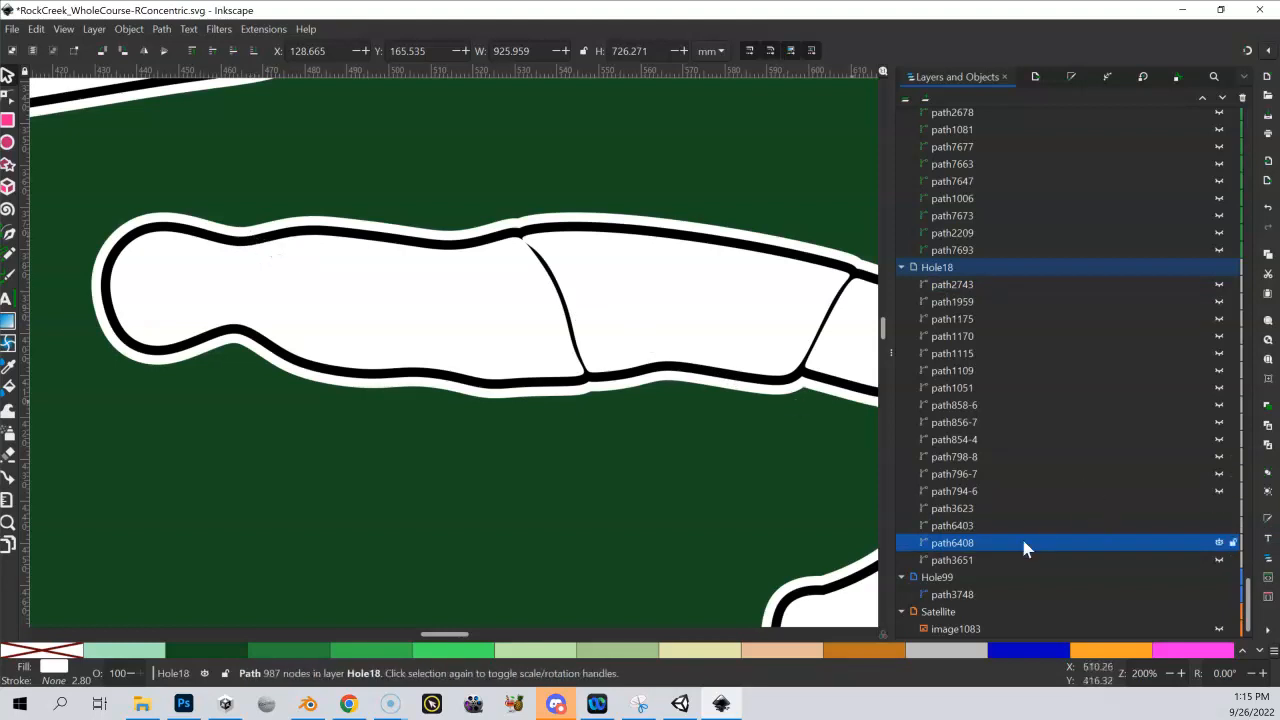
Step: Duplicate the white outset path path6408 and outset the new copy by one step
key("ctrl+d")
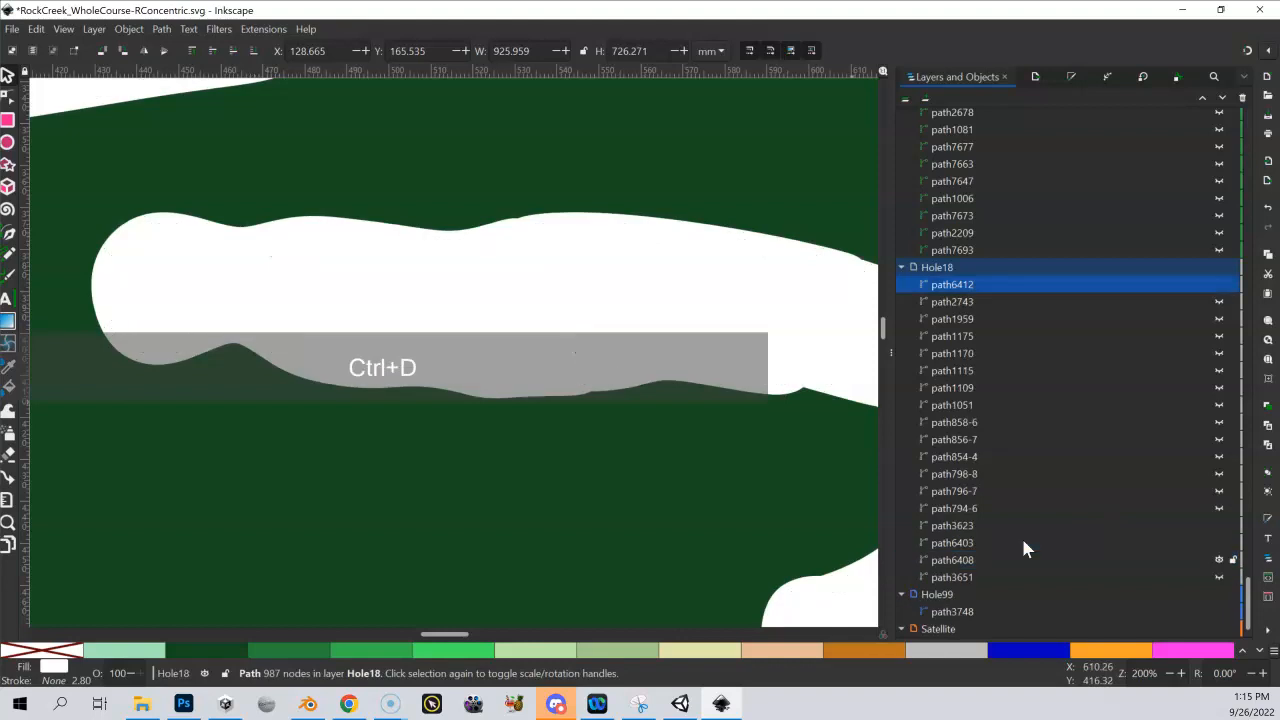
key("ctrl+parenright")
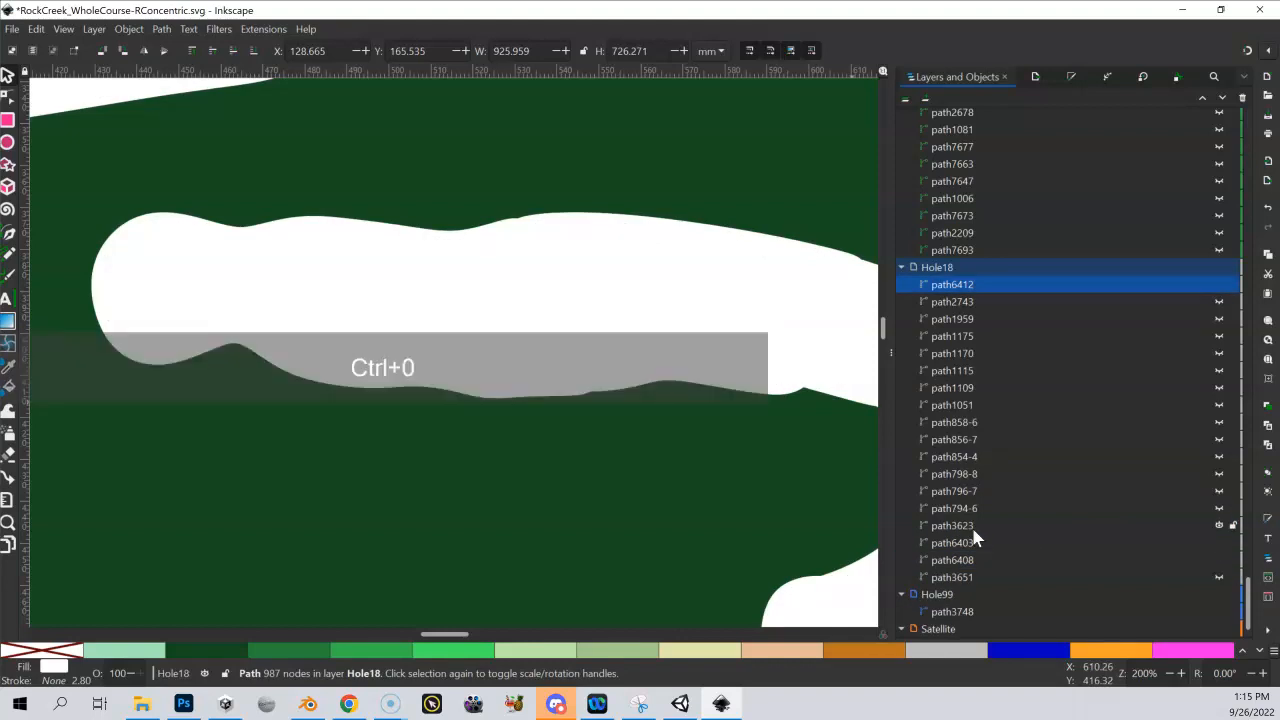
Step: Fill the third outset copy with black, RGB 0, 0, 0, and place it directly below path6408 in the Hole18 layer
left_click(1068, 79)
left_click_drag(1125, 163, 910, 163)
left_click_drag(1021, 186, 883, 180)
left_click_drag(1012, 205, 880, 209)
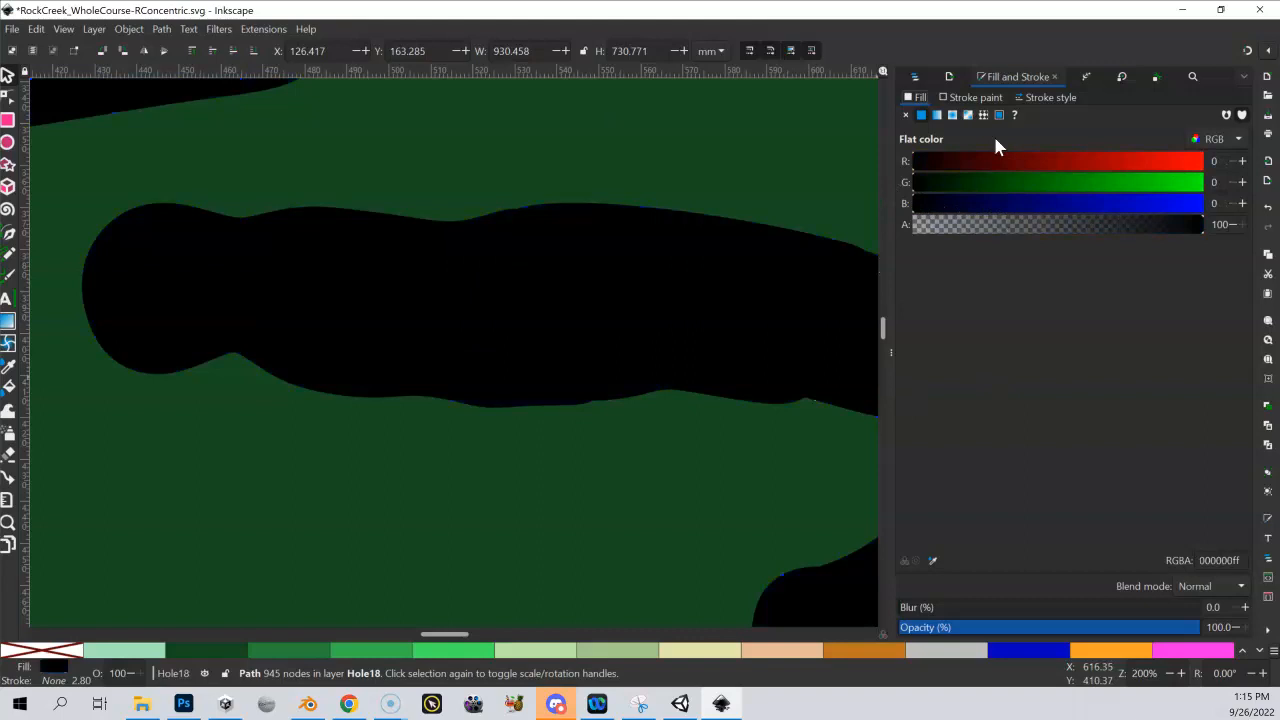
left_click(915, 78)
left_click_drag(1005, 288, 1048, 559)
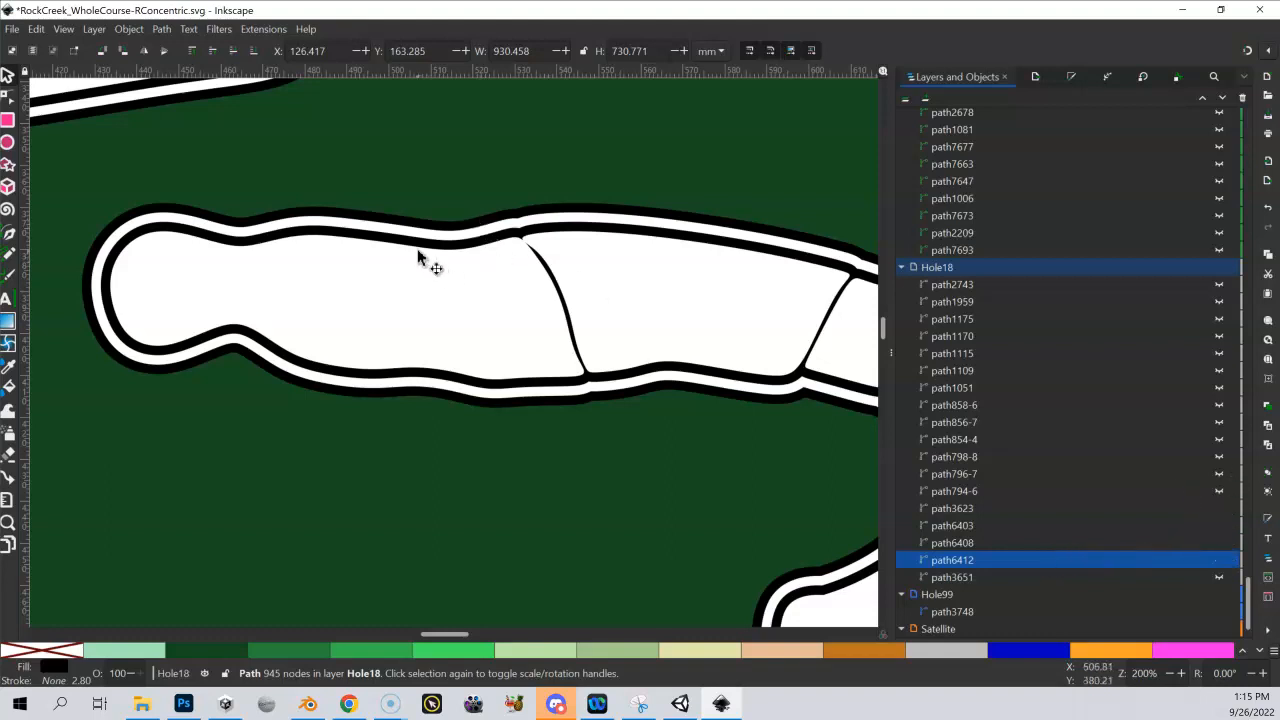
Step: Examine the concentric black and white outlines and the seams between fairway sections across the whole course
key("minus")
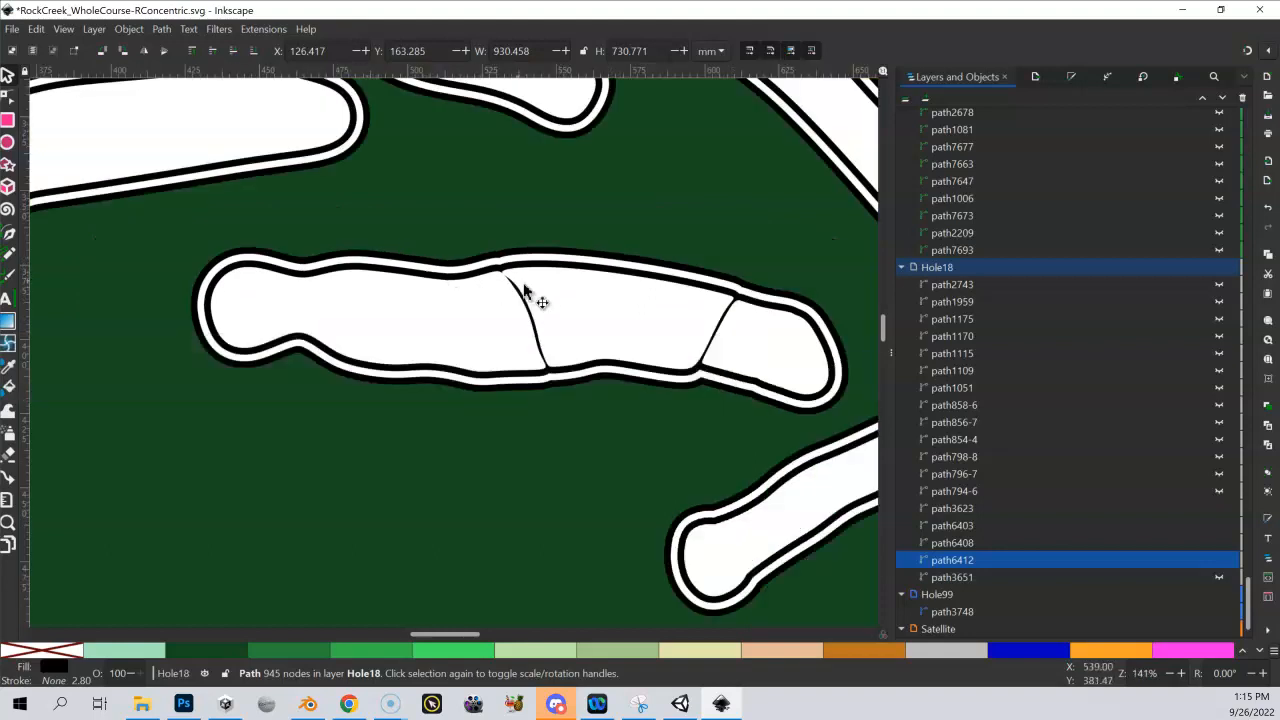
left_click(556, 343)
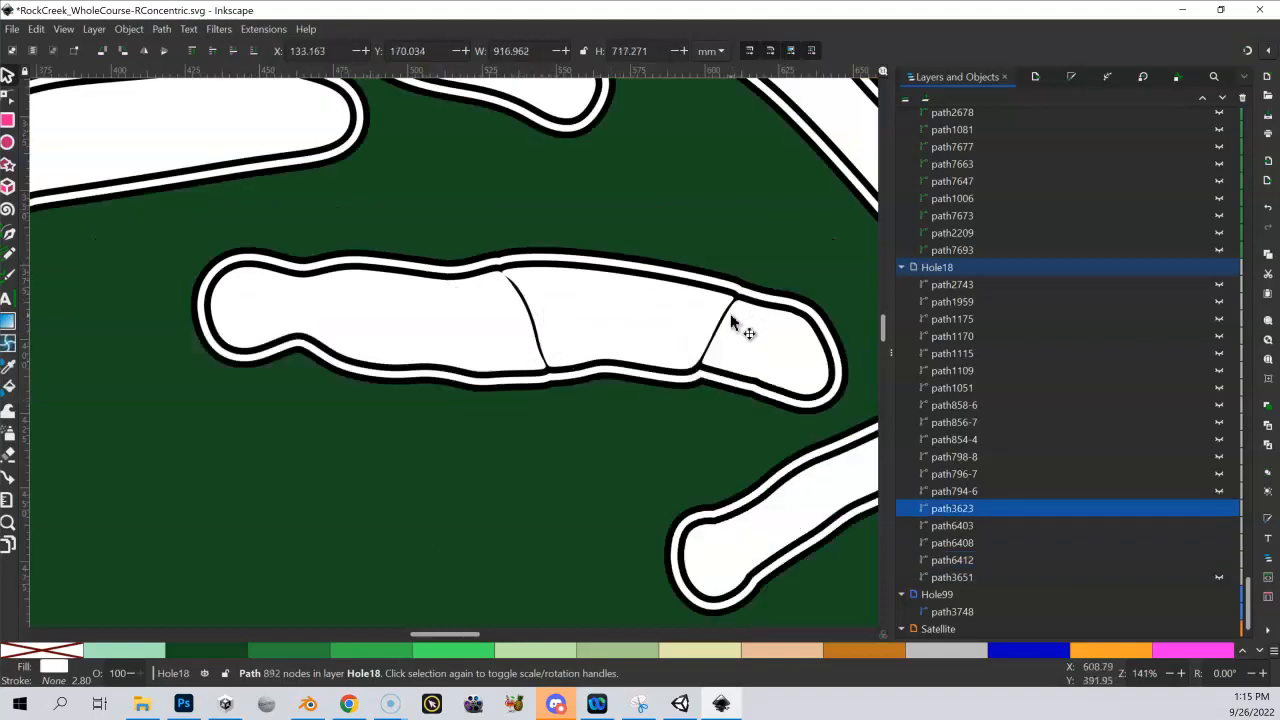
left_click_drag(579, 183, 507, 311)
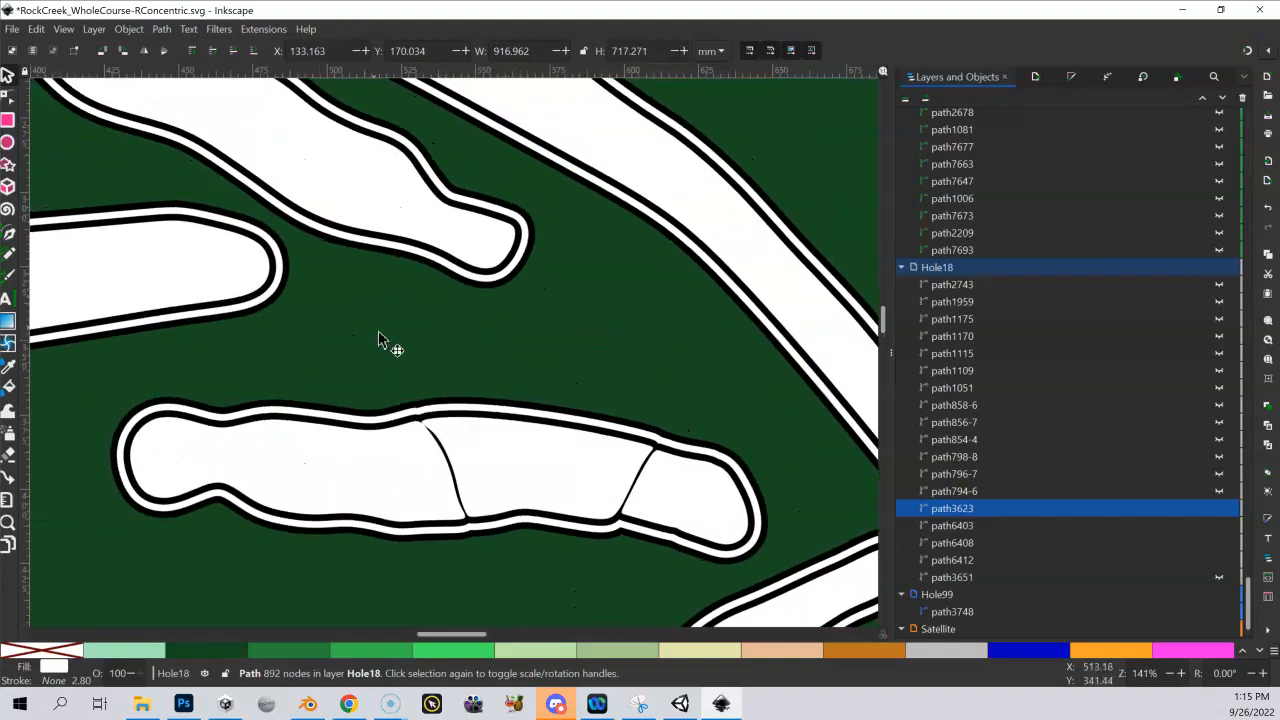
left_click_drag(386, 340, 425, 382)
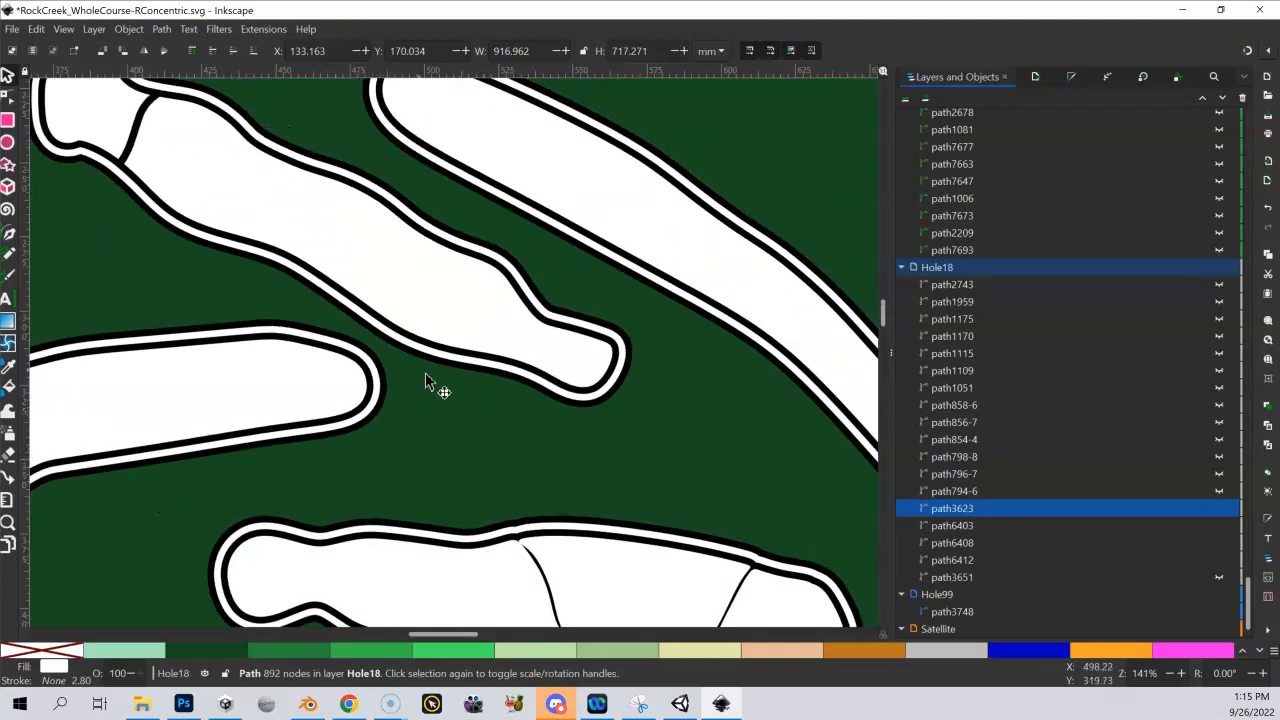
left_click_drag(155, 132, 485, 229)
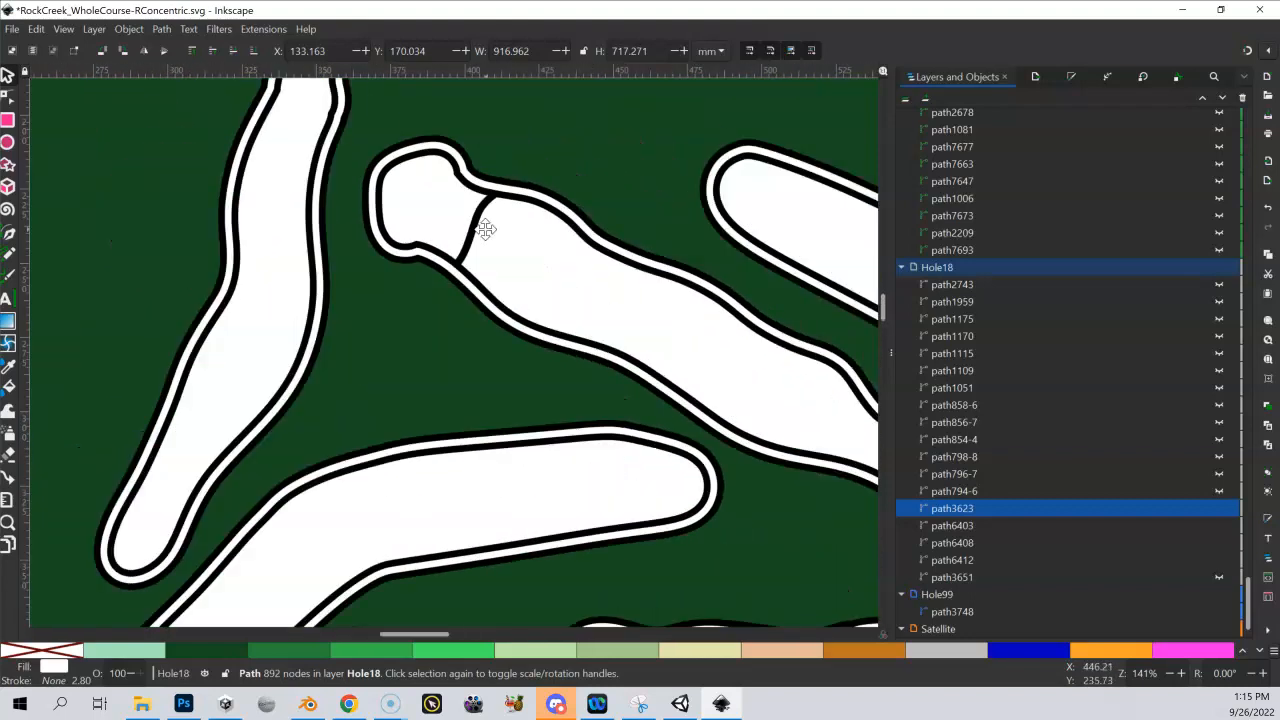
scroll(320, 395, "down", 1)
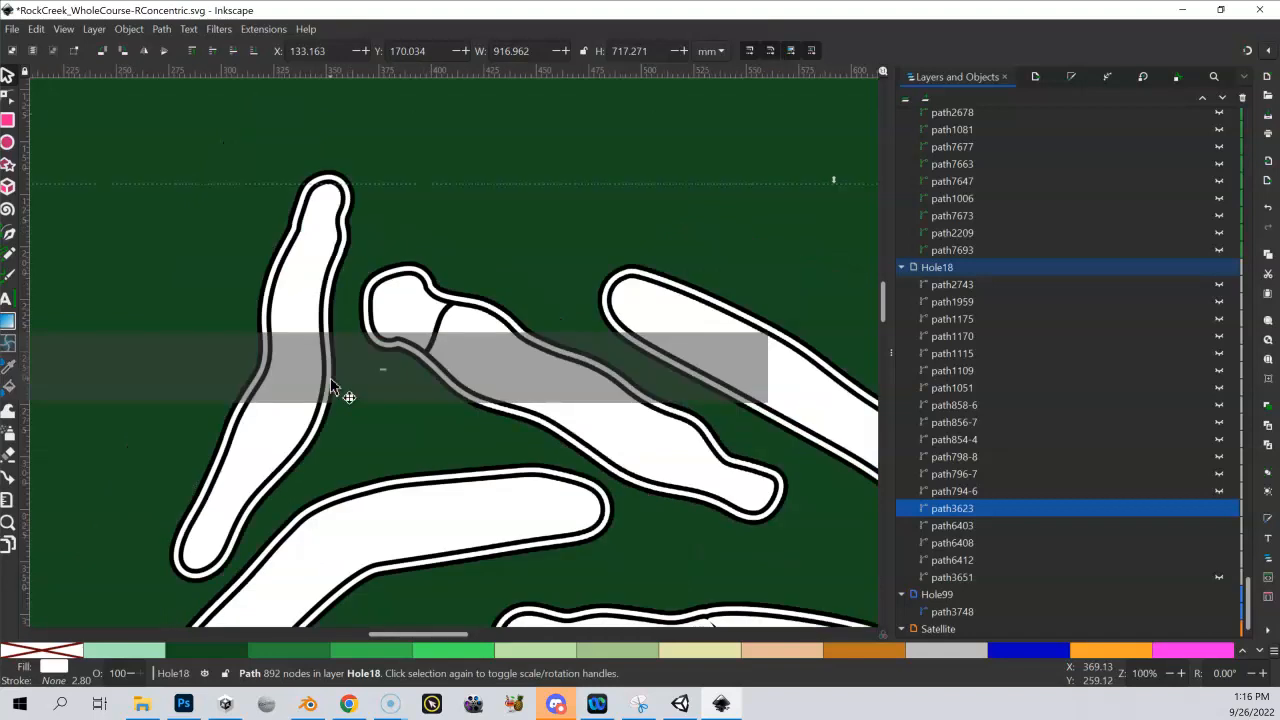
scroll(385, 360, "down", 1)
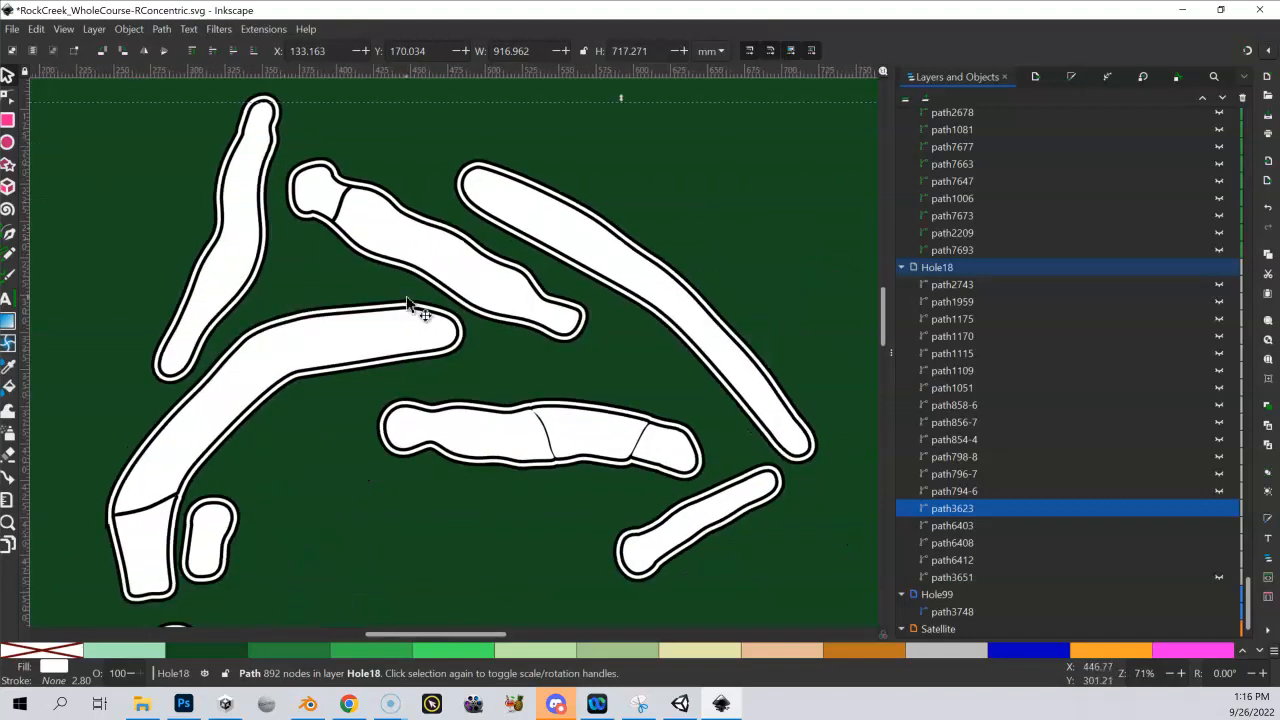
scroll(407, 303, "down", 2)
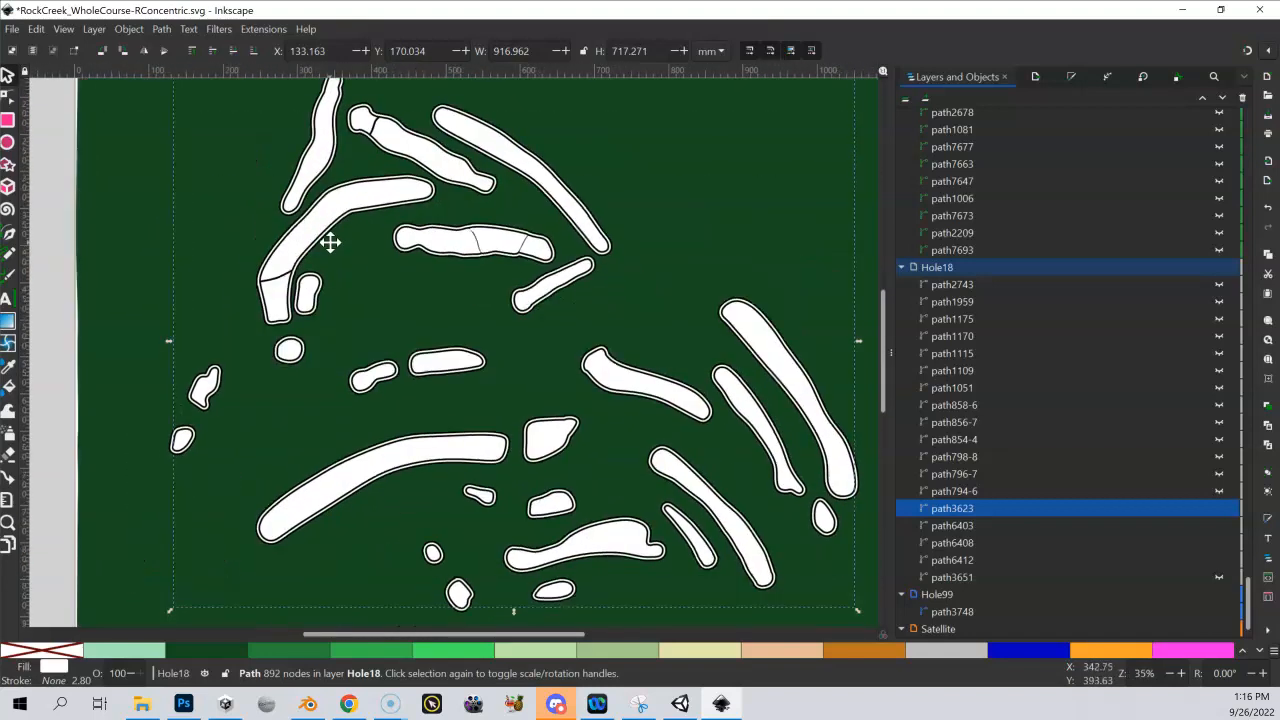
scroll(362, 352, "up", 1)
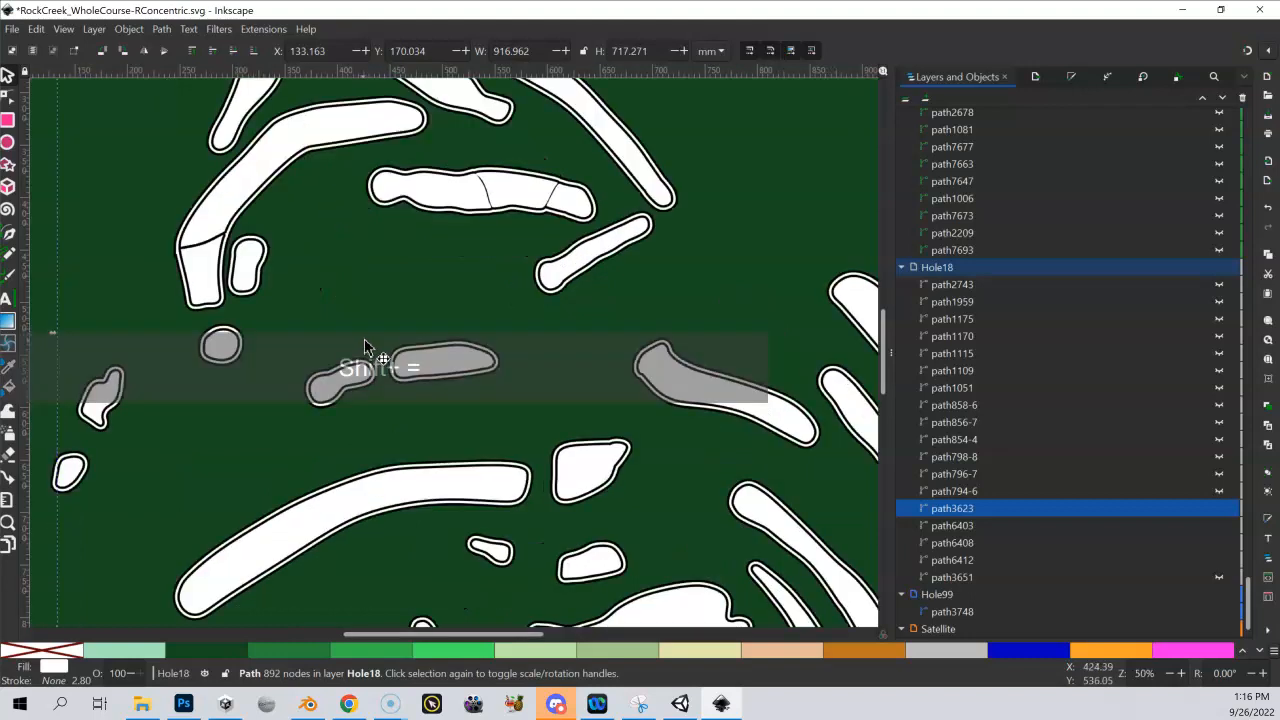
Step: Collapse the Hole18 layer and hide the Hole99 background, leaving no object selected
left_click(901, 267)
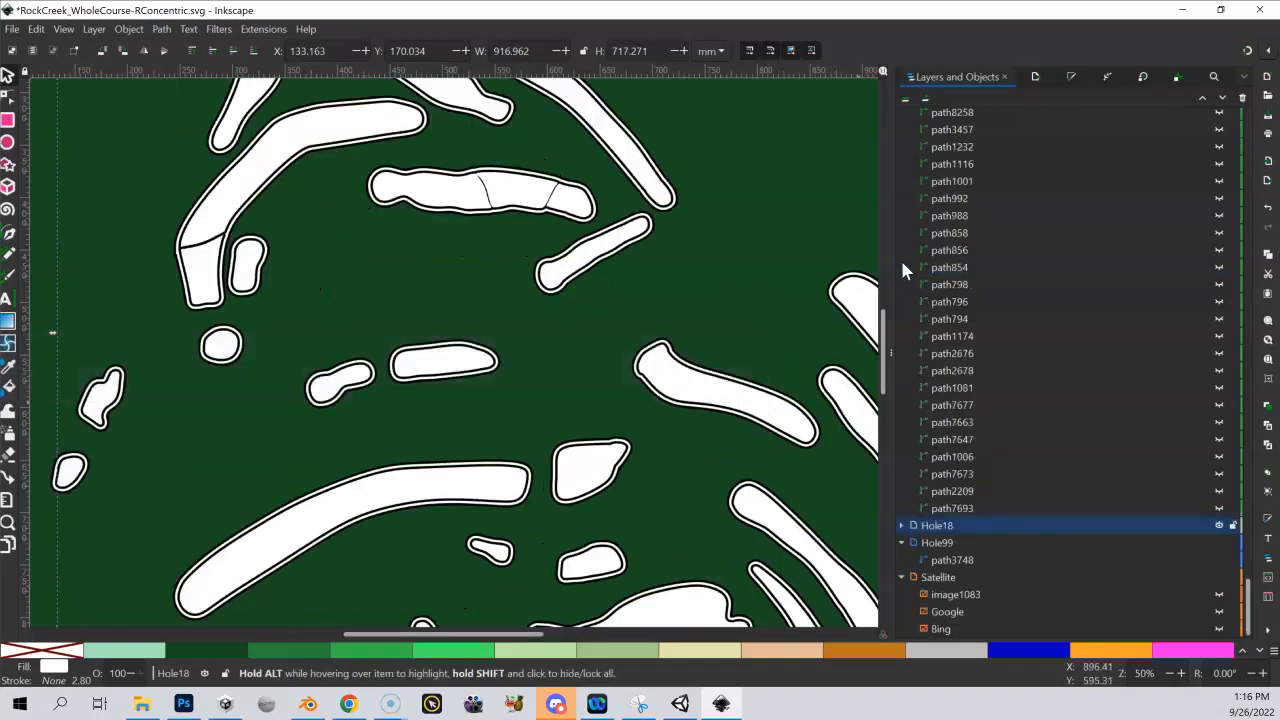
left_click(1220, 542)
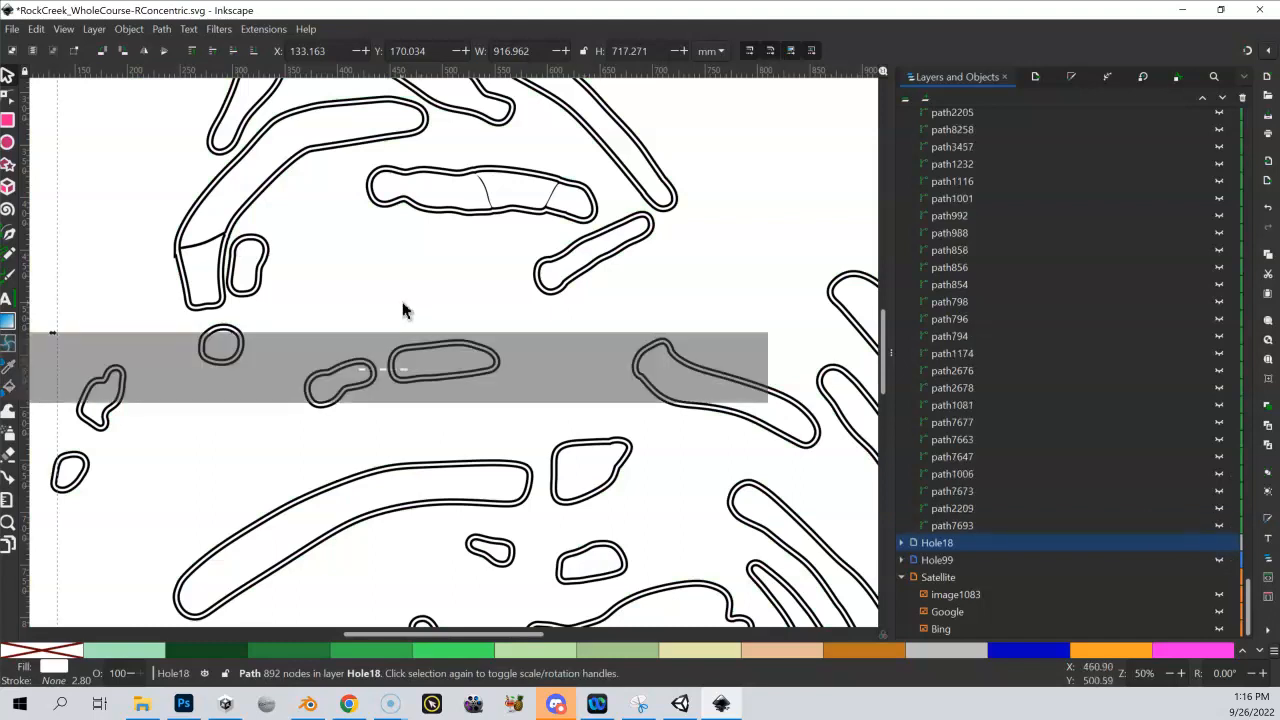
scroll(403, 310, "down", 3)
key("Escape")
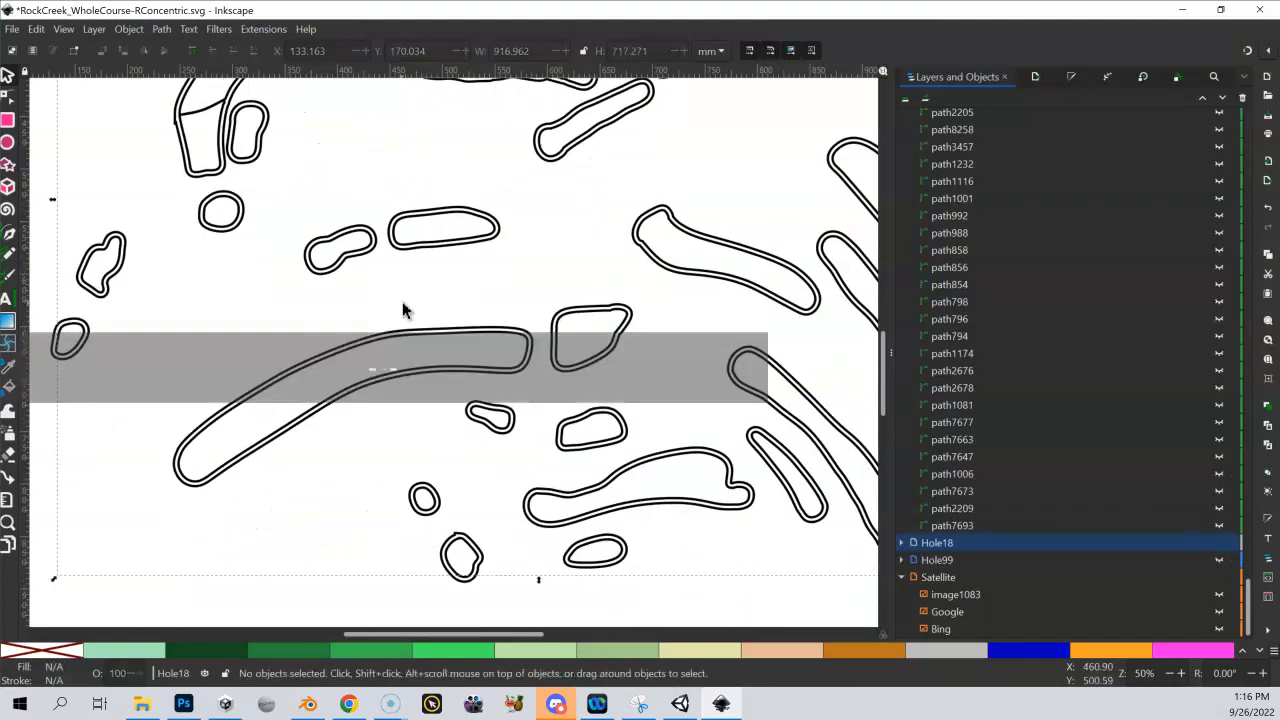
Step: Export the page as MowLines2.png in the Rock Creek Sat Shader folder, replacing the existing file
key("minus")
key("minus")
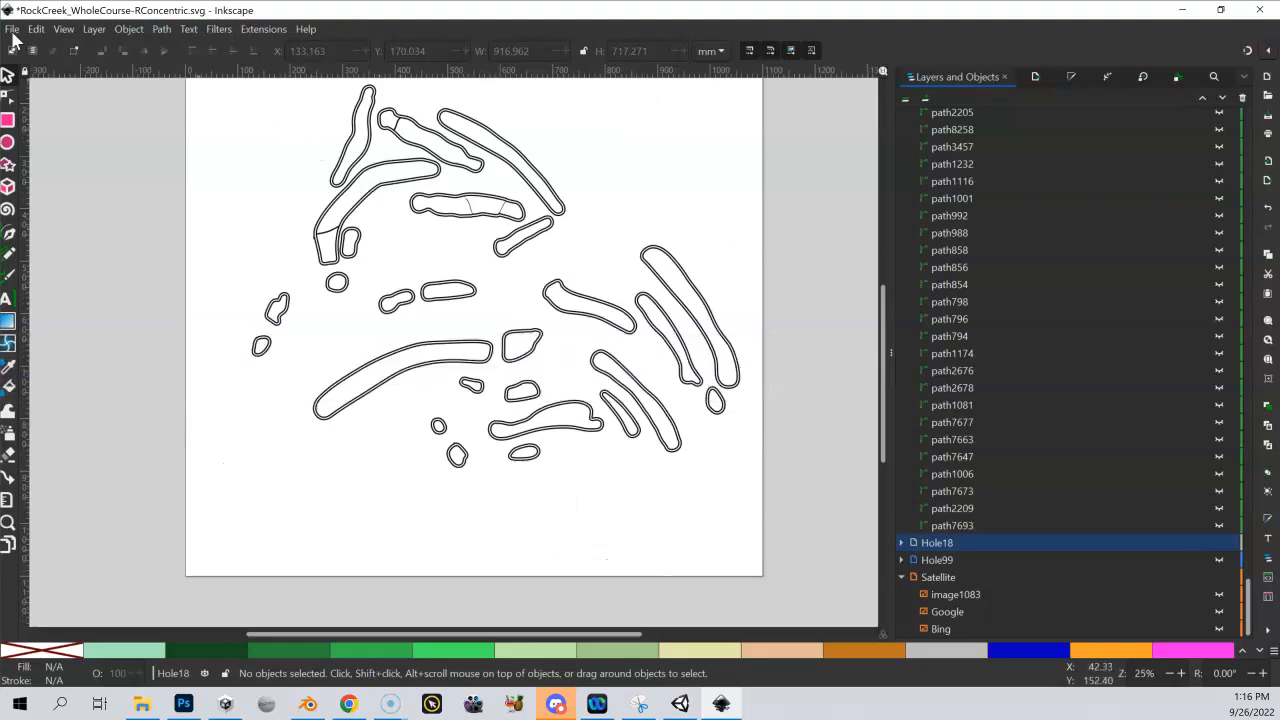
left_click(12, 30)
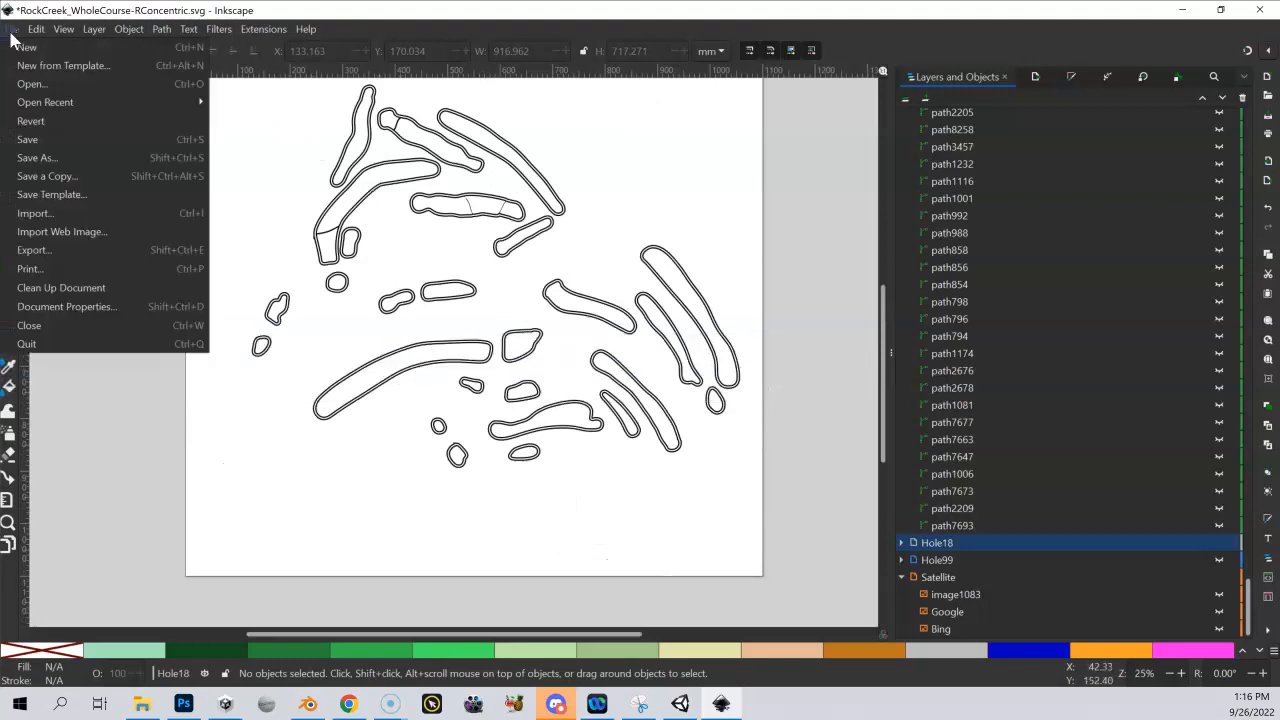
left_click(109, 250)
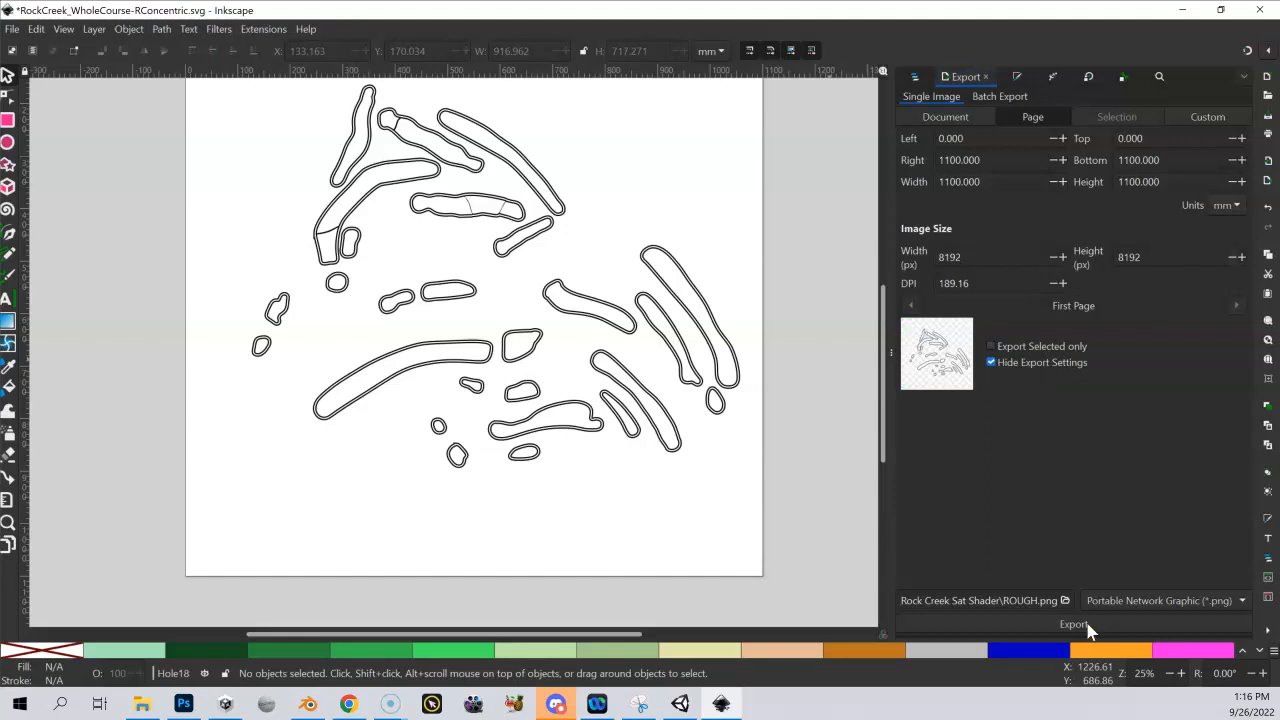
left_click(1065, 601)
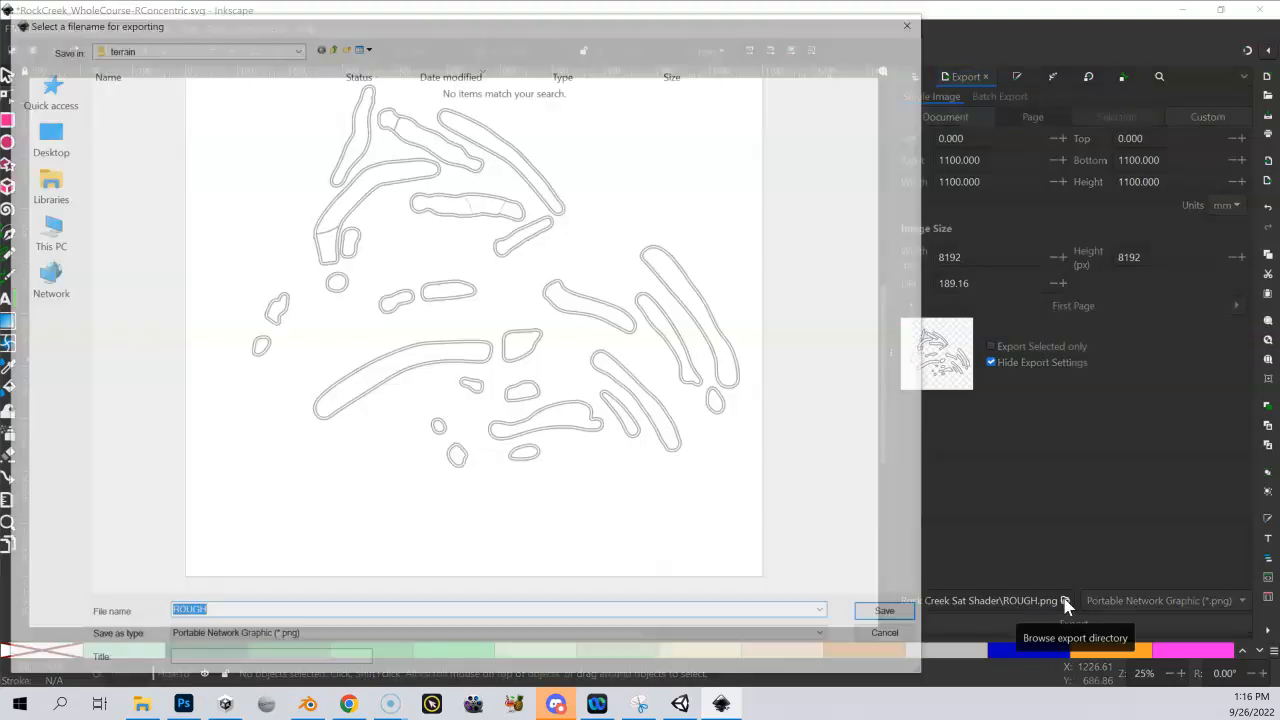
left_click(336, 48)
left_click(336, 48)
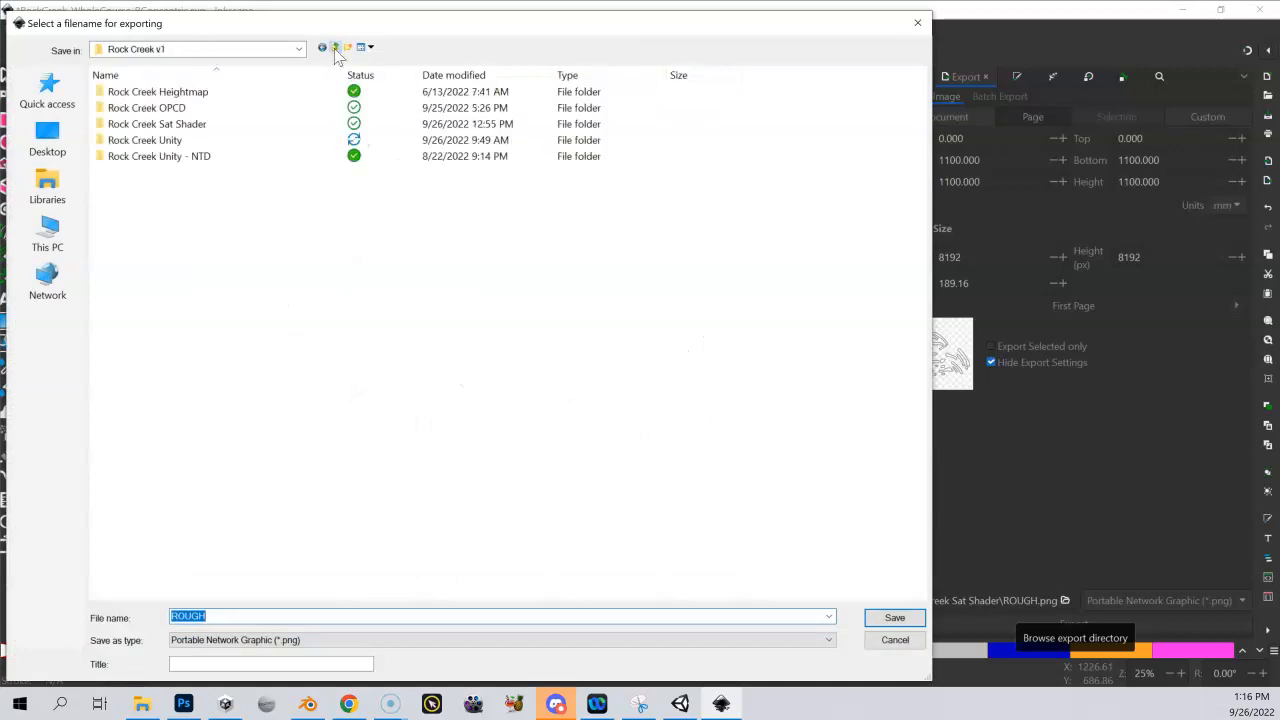
double_click(154, 124)
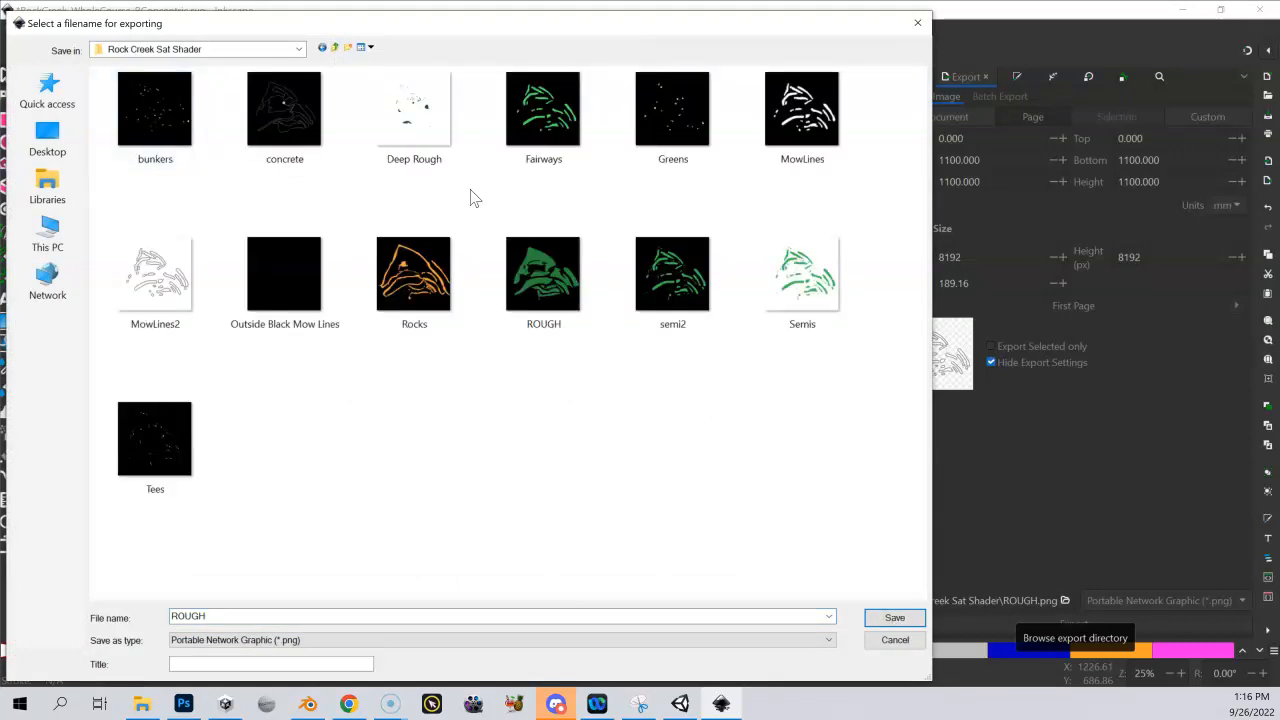
double_click(196, 275)
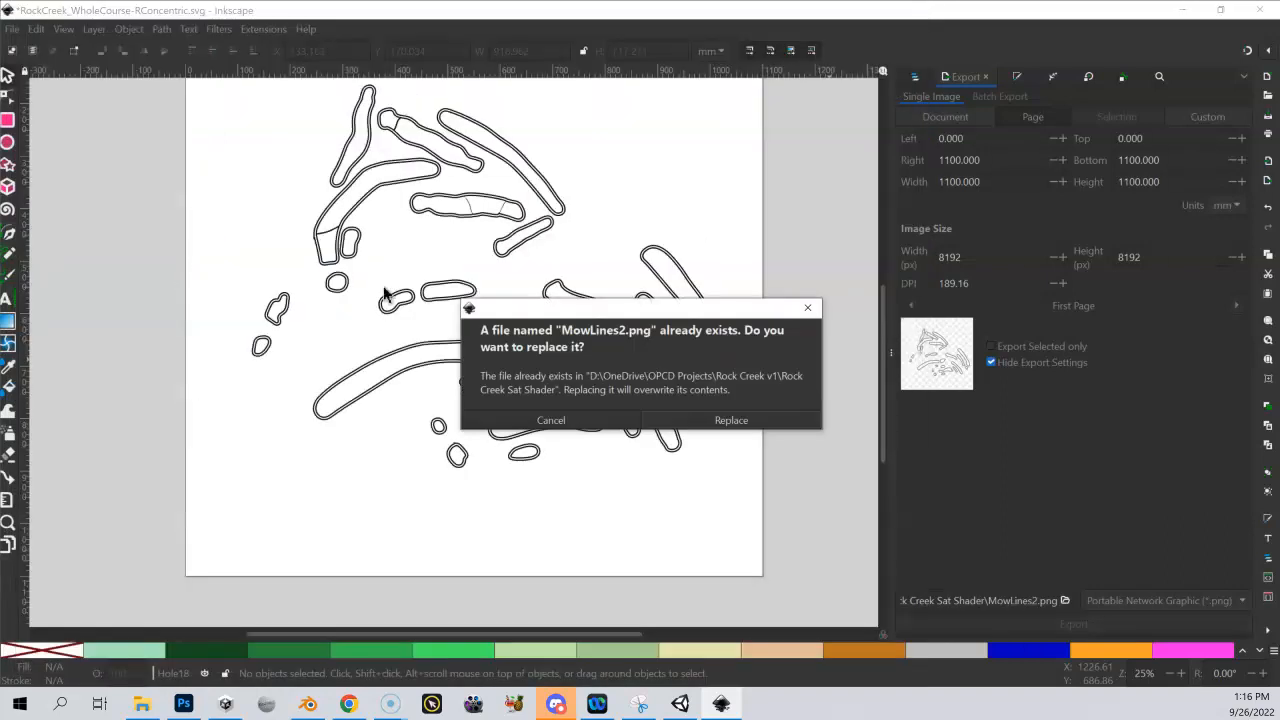
left_click(731, 420)
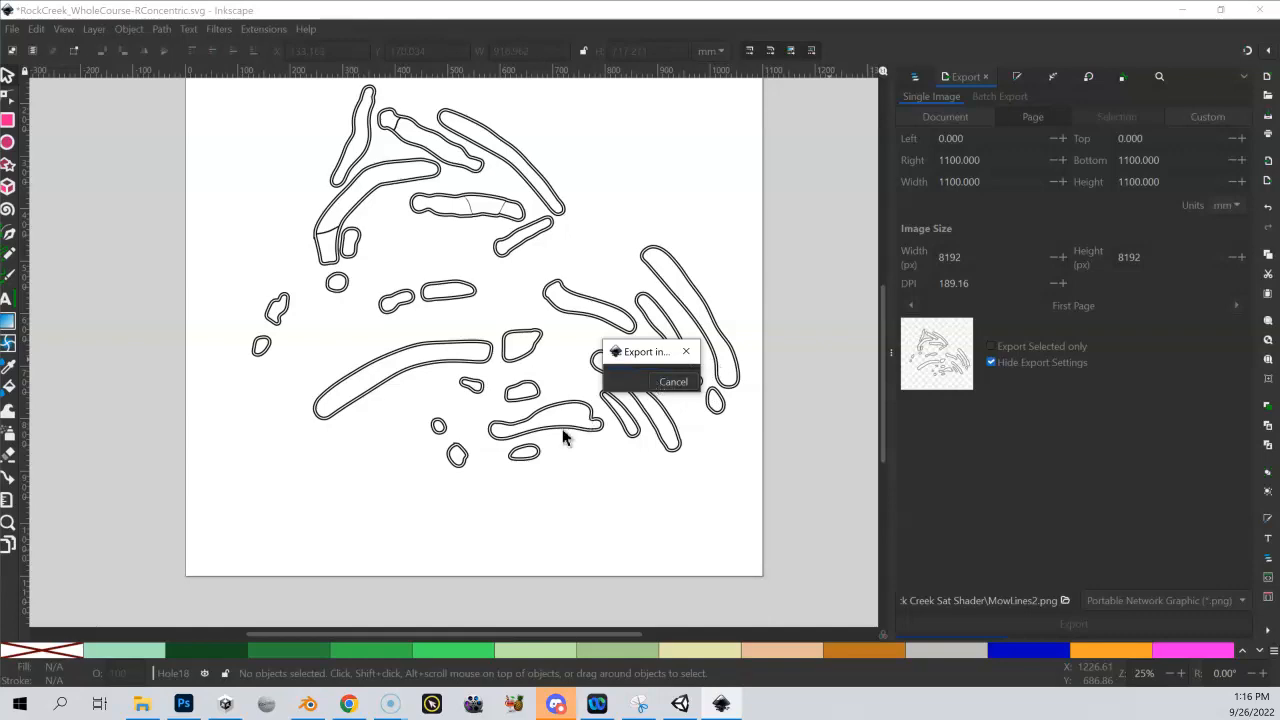
Step: Switch to Photoshop and add a new layer named Concentric inside the Mow Lines group of deleteme.psd
left_click(184, 704)
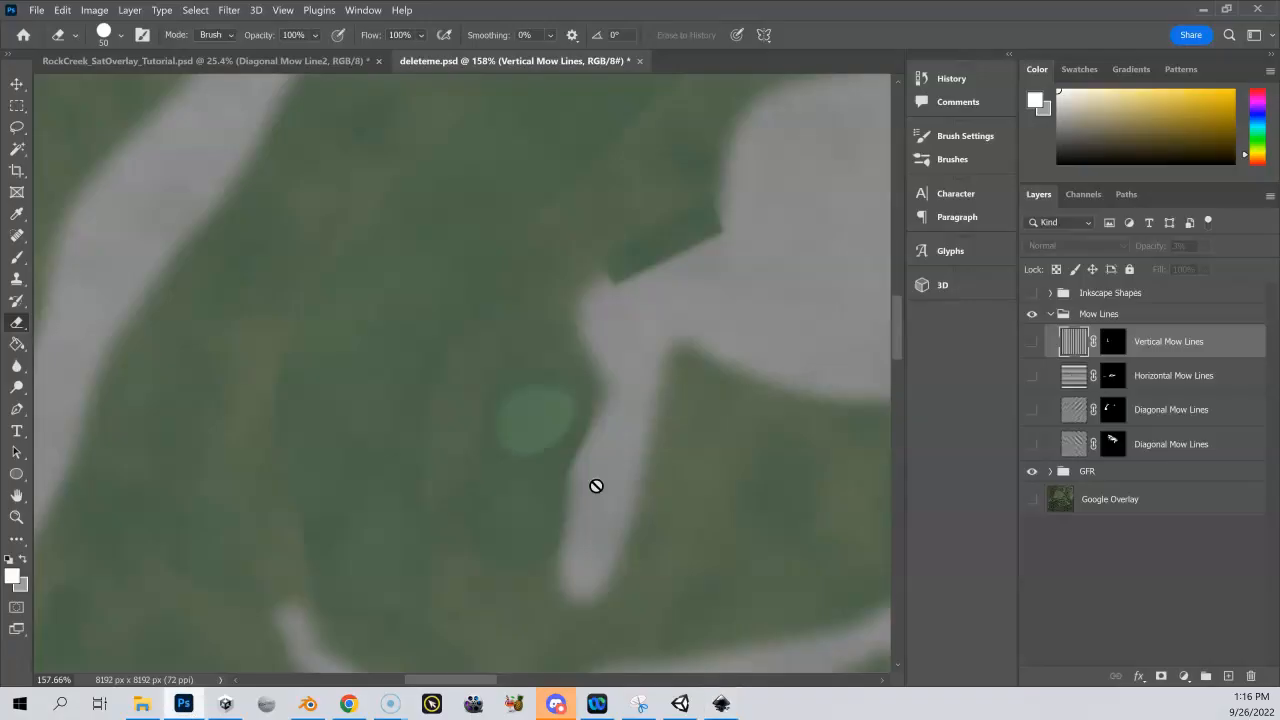
left_click(1112, 316)
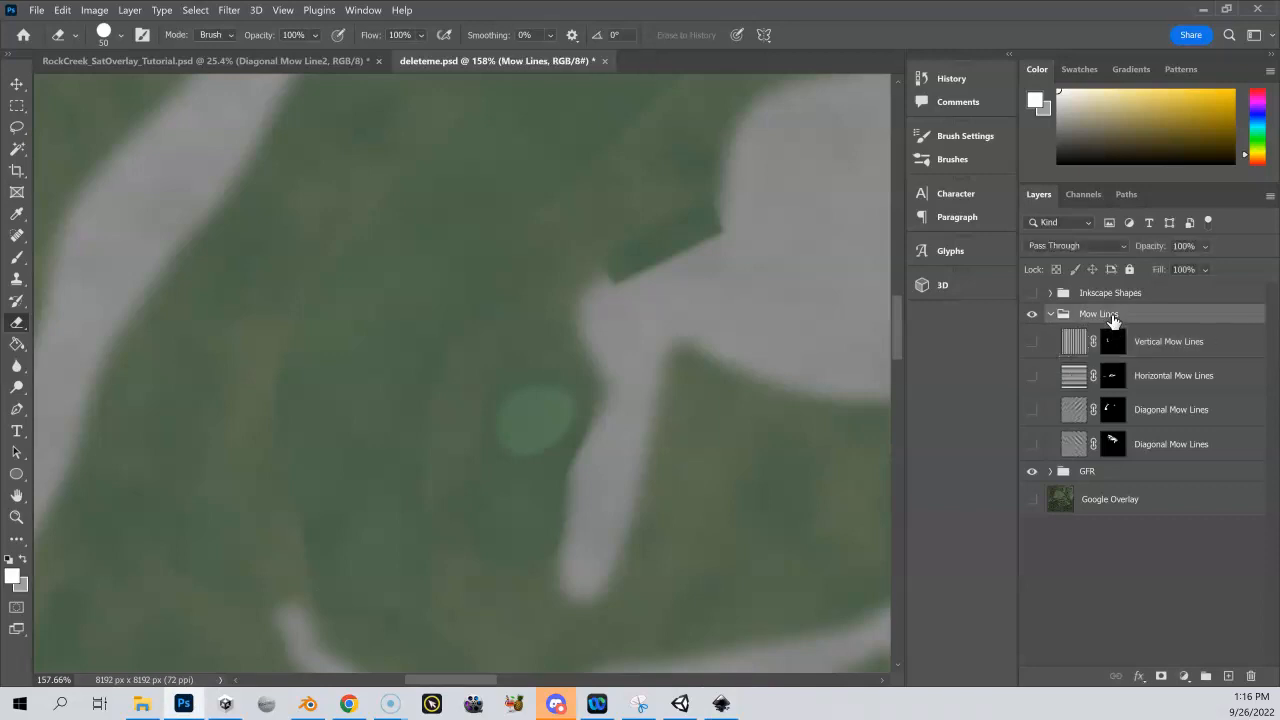
left_click(1228, 677)
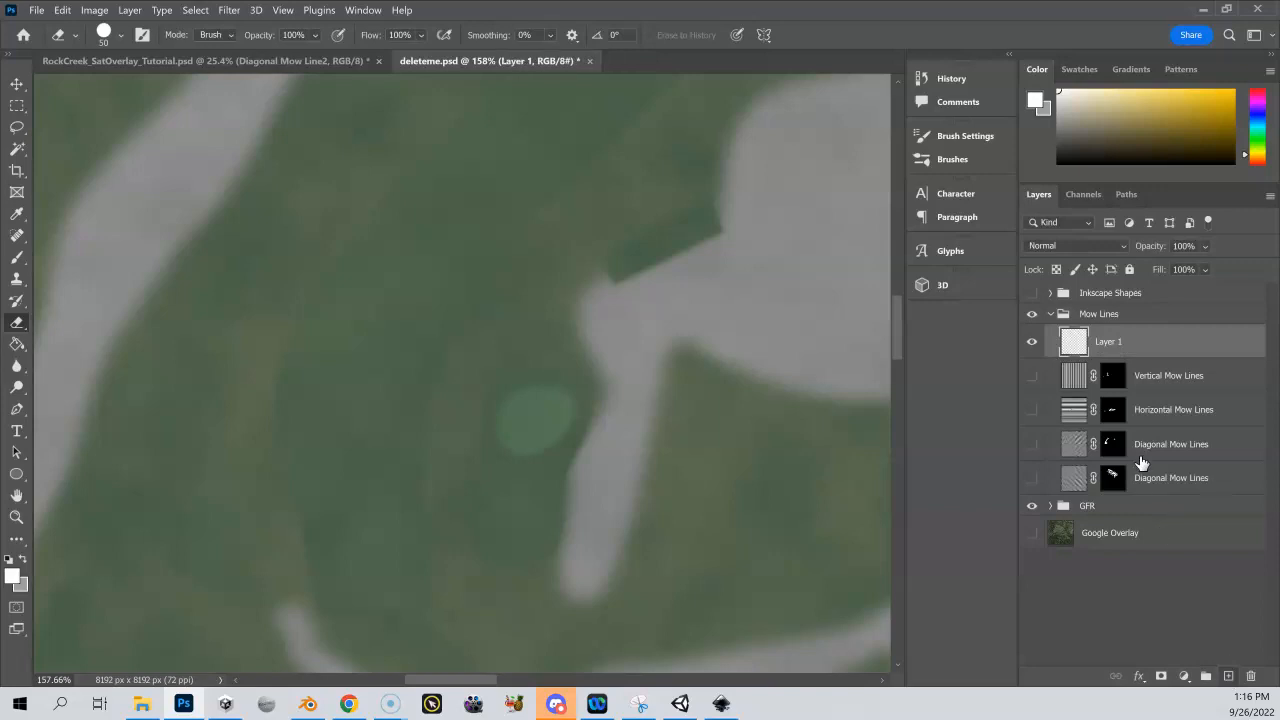
double_click(1108, 342)
type("Concent")
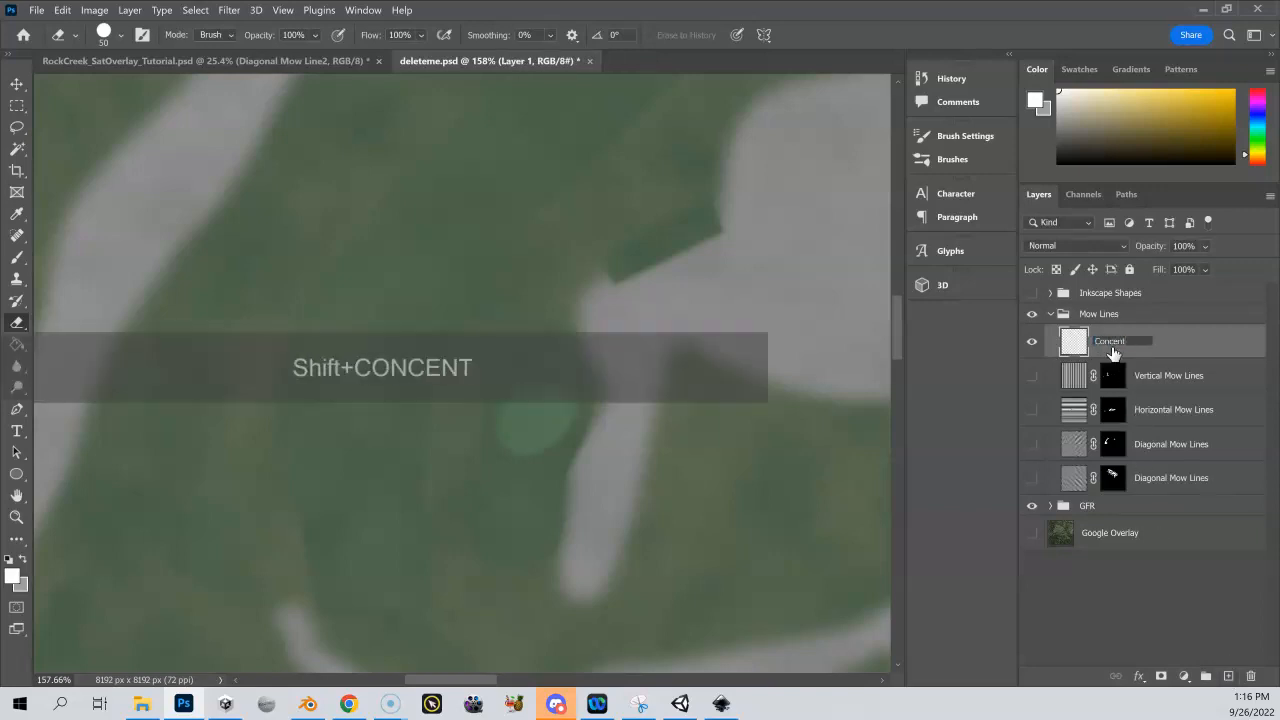
type("ric")
key("Return")
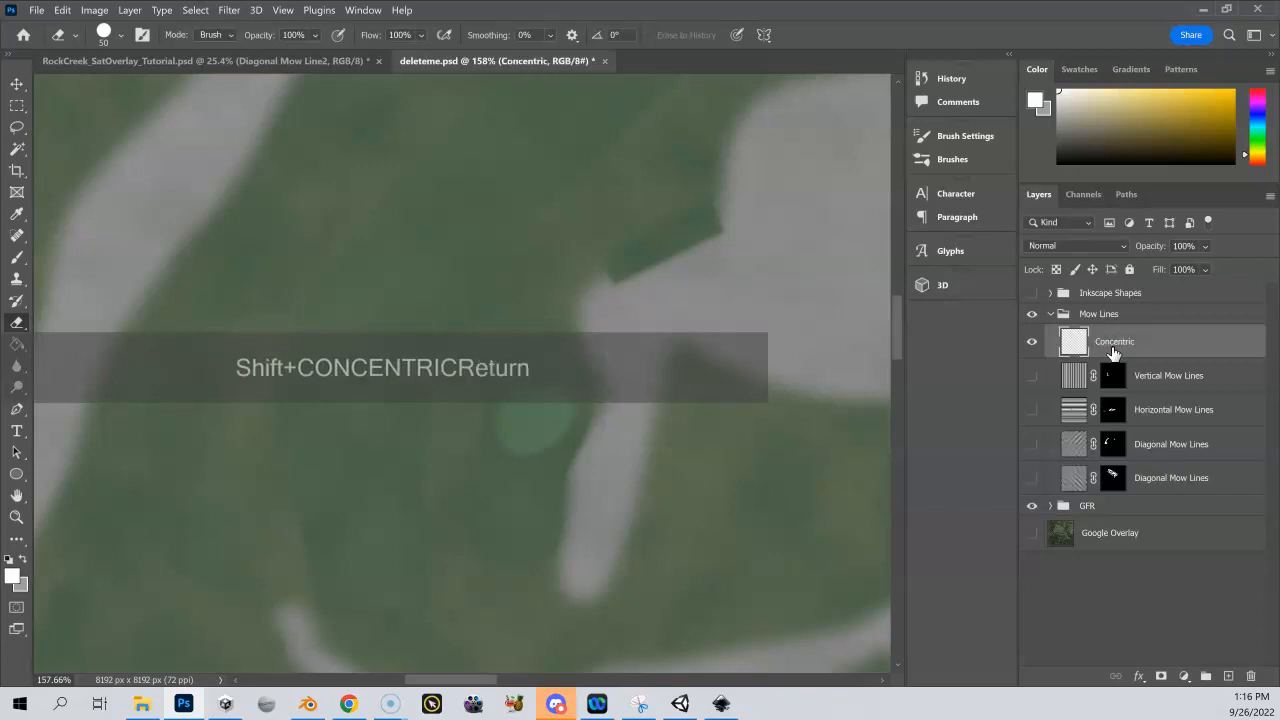
Step: Place the MowLines2 image from the Rock Creek Sat Shader folder into the Mow Lines group
left_click(143, 703)
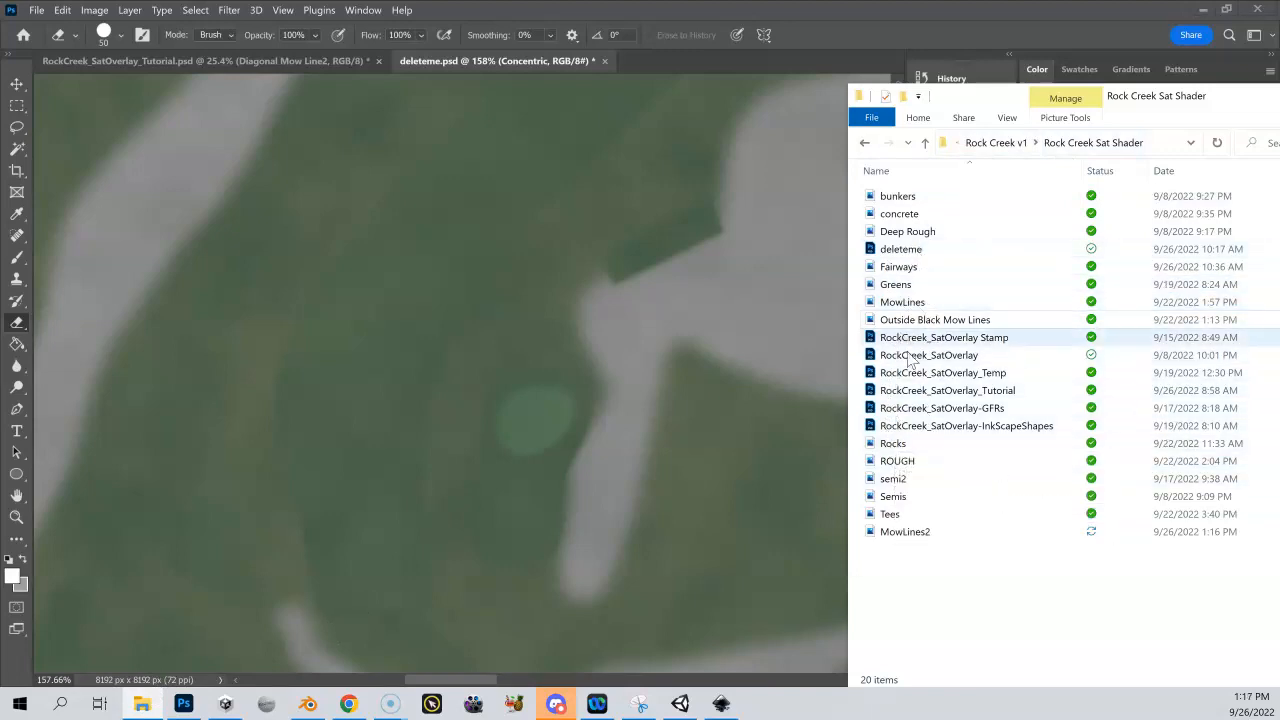
left_click_drag(907, 535, 437, 406)
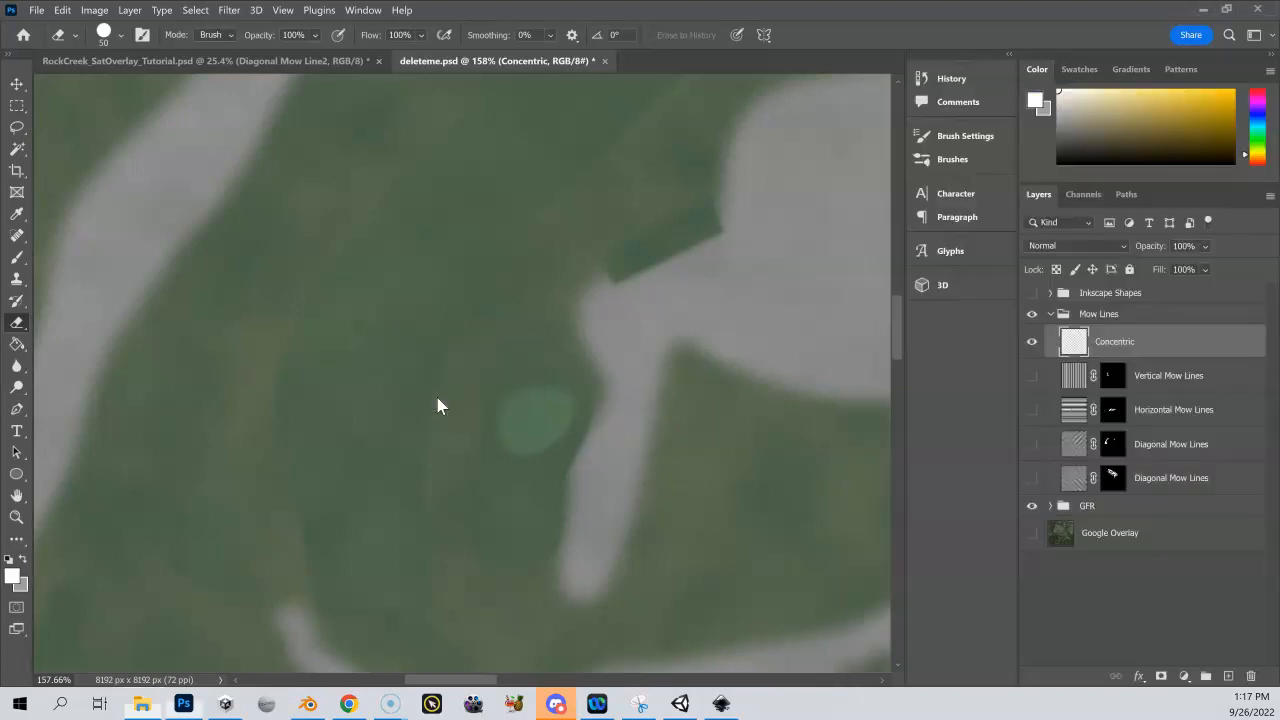
scroll(563, 316, "down", 4)
scroll(563, 316, "down", 6)
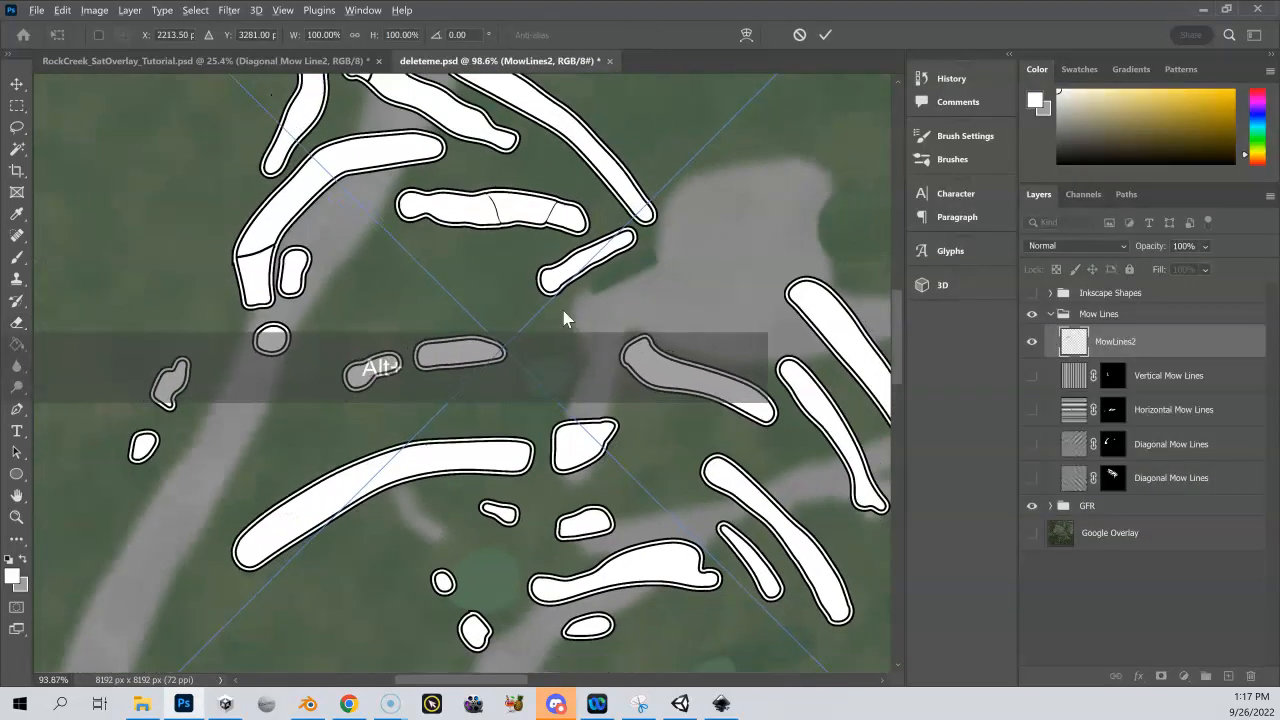
scroll(563, 316, "down", 5)
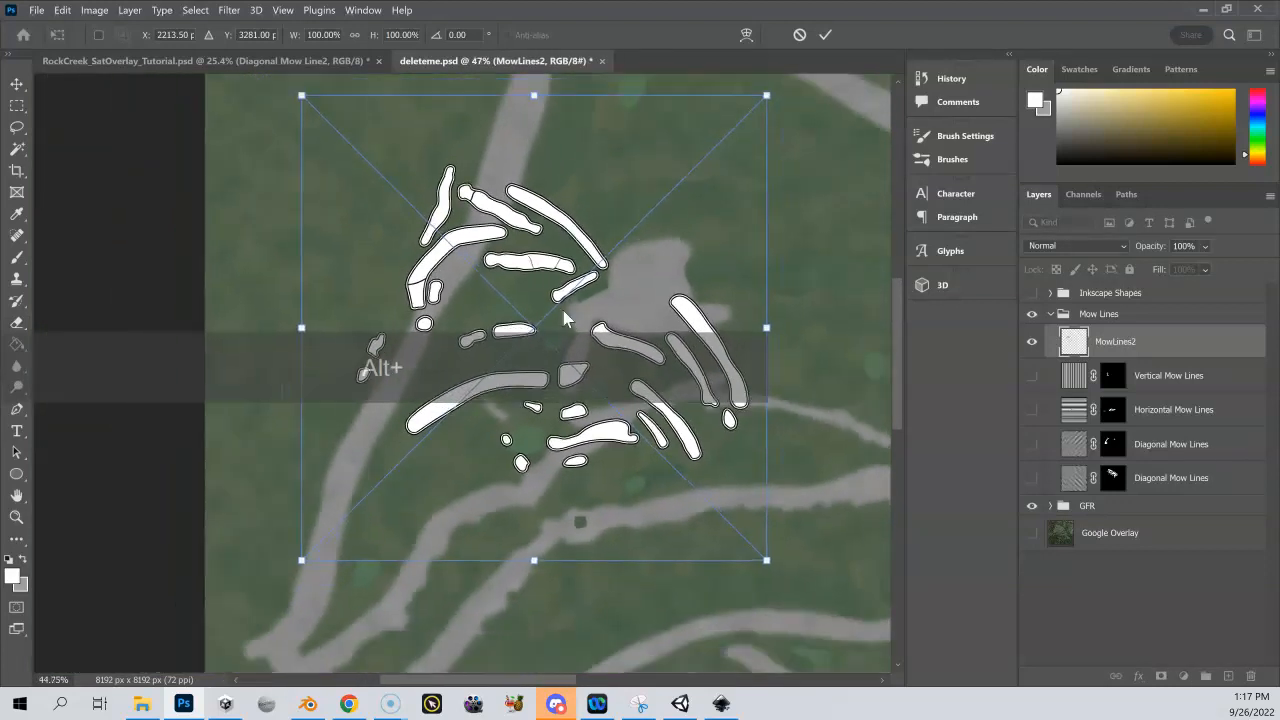
scroll(563, 316, "down", 2)
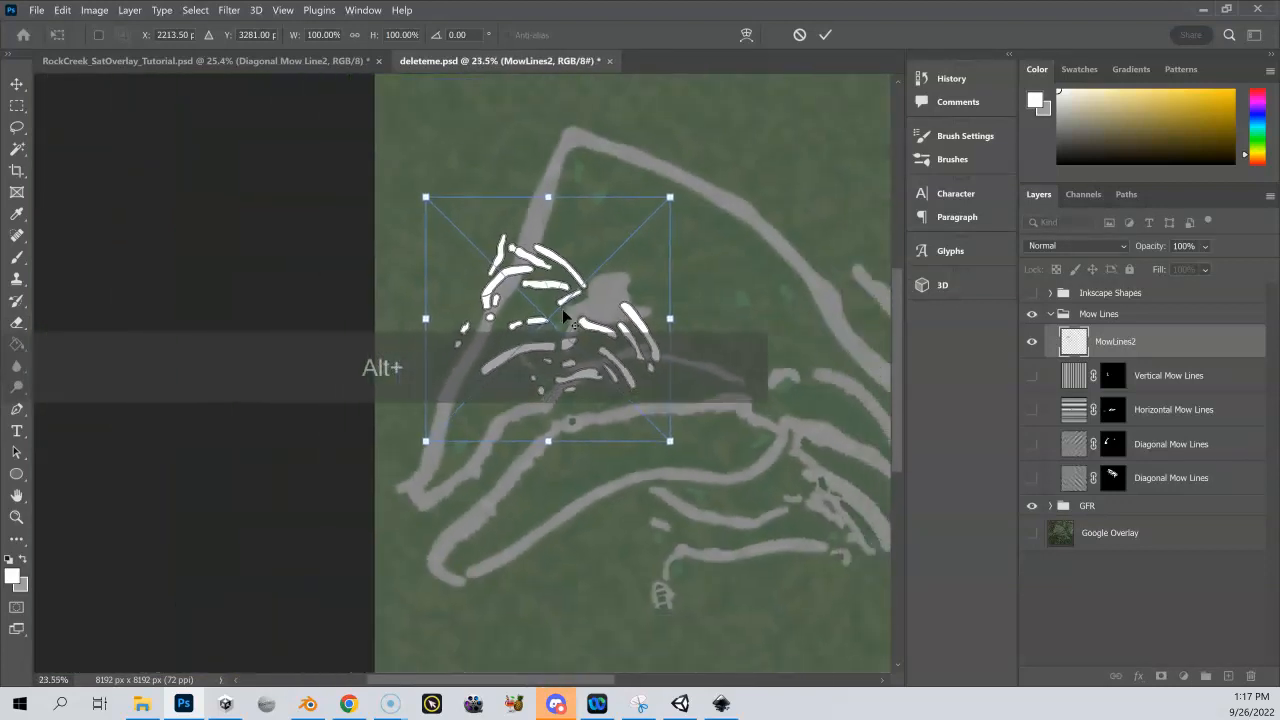
Step: Scale the placed MowLines2 image to 262.50% in width and height so it covers the whole canvas
left_click_drag(713, 257, 419, 304)
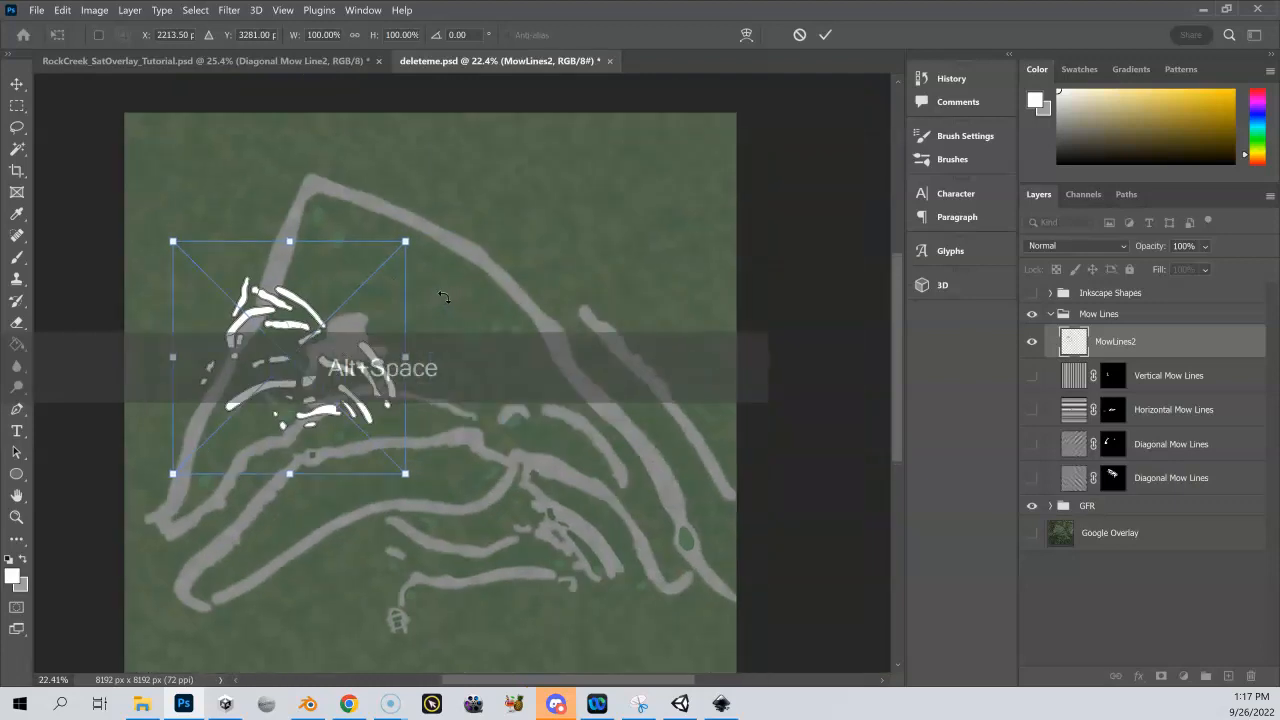
left_click_drag(171, 242, 124, 113)
scroll(548, 422, "down", 3)
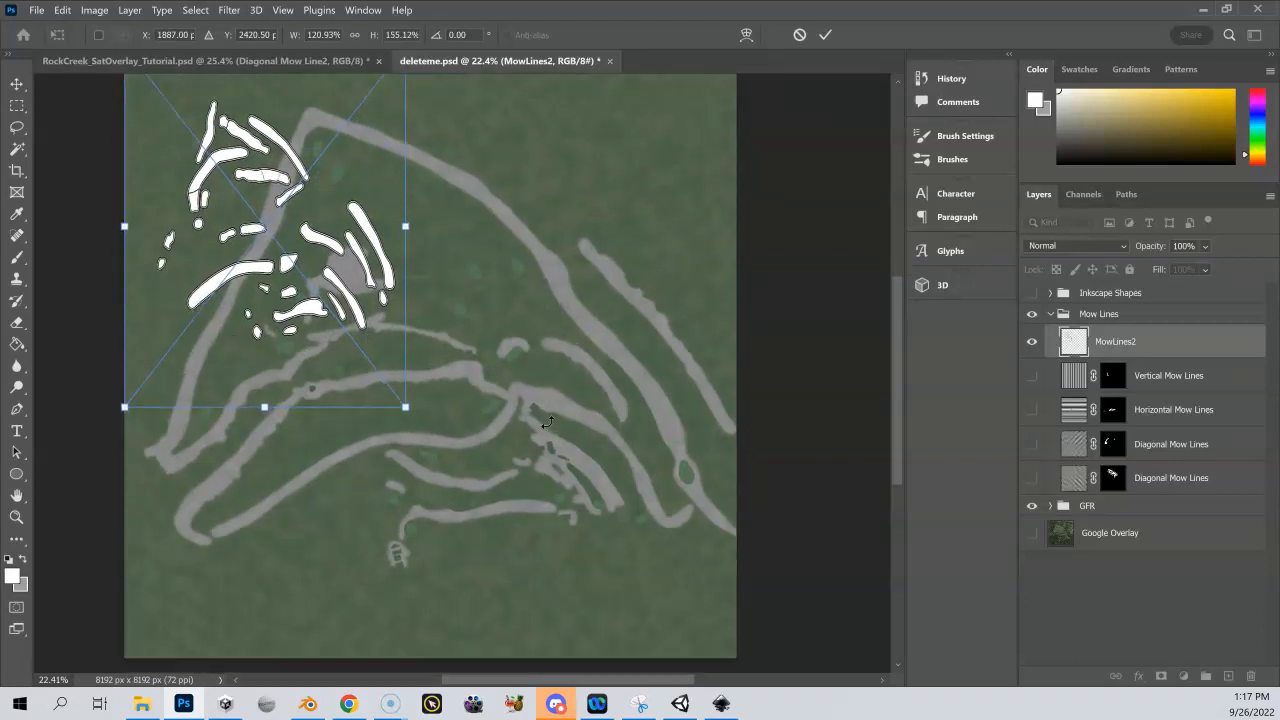
left_click_drag(405, 406, 735, 656)
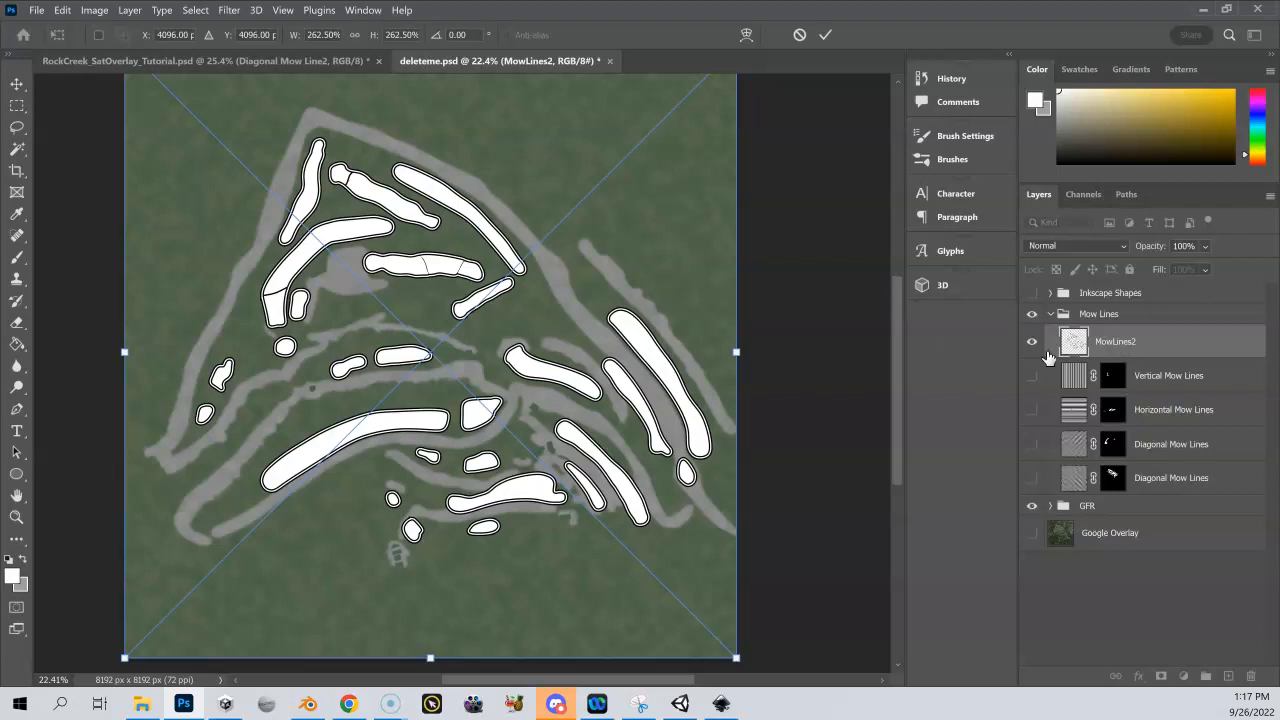
Step: Reduce the MowLines2 layer's opacity to 3% and inspect the faint outlines and seams around a fairway
left_click(1205, 246)
left_click(1183, 266)
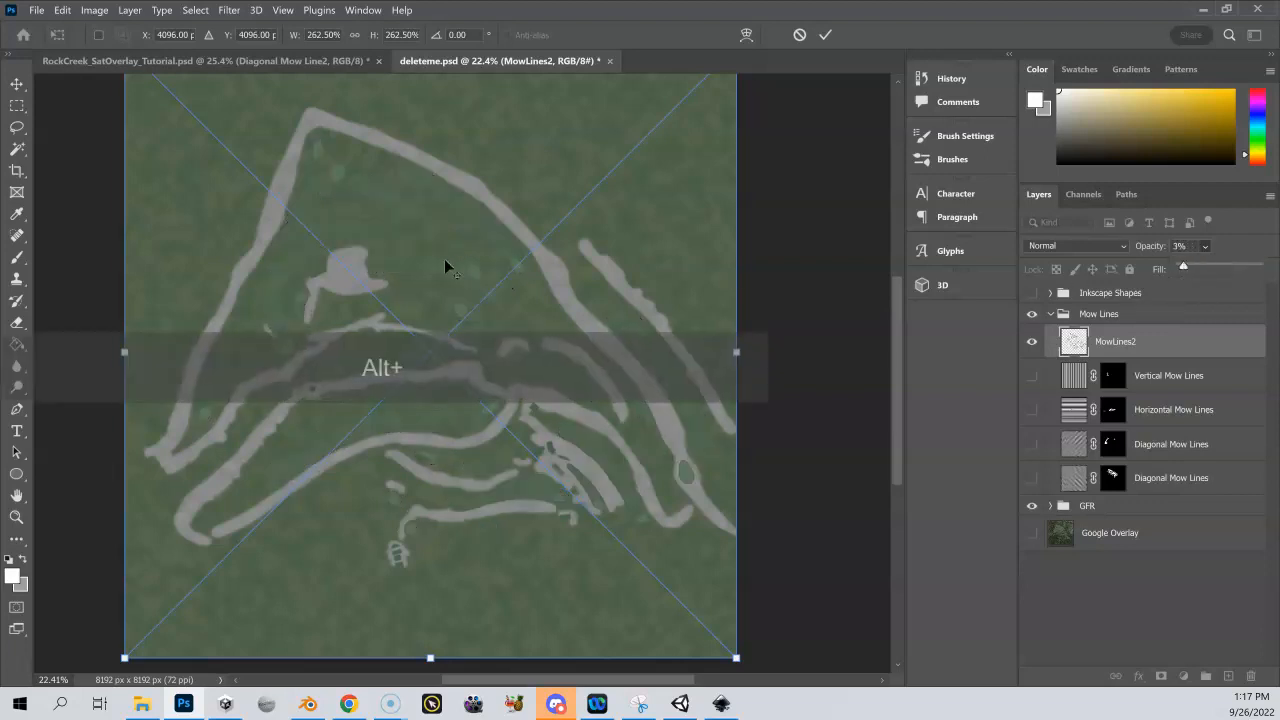
scroll(444, 260, "up", 3)
scroll(444, 259, "up", 10)
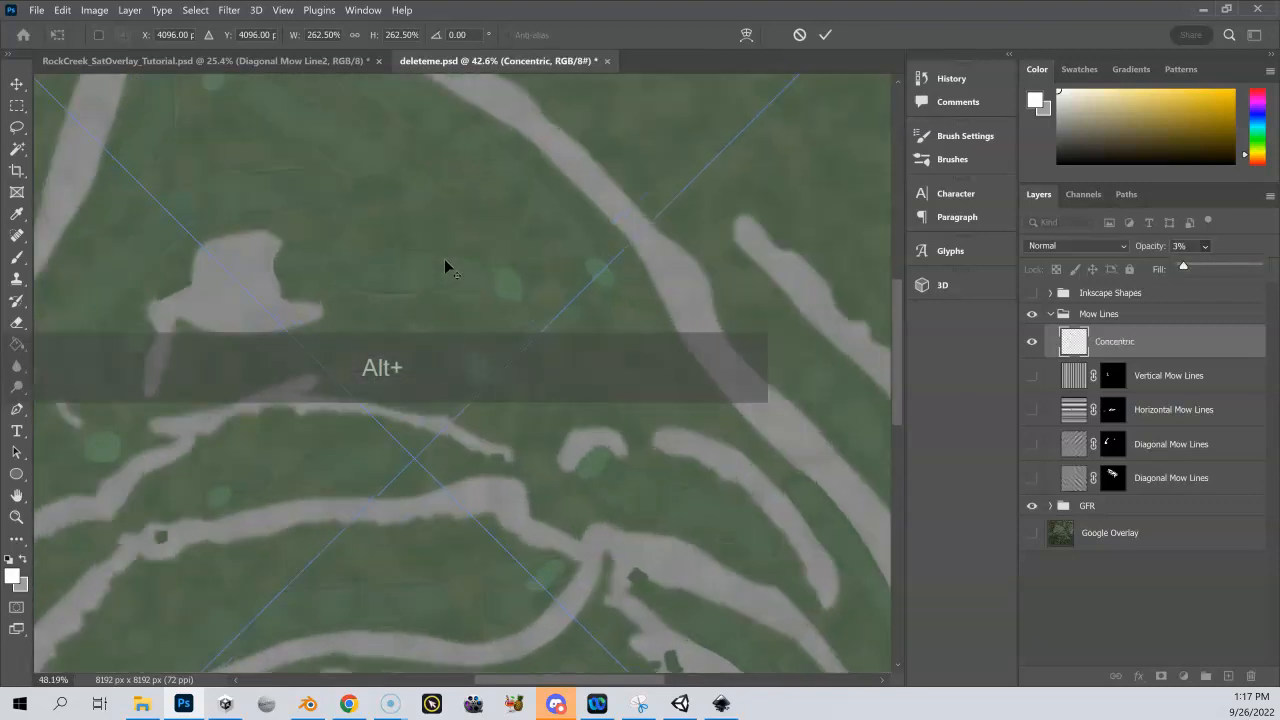
scroll(445, 263, "up", 9)
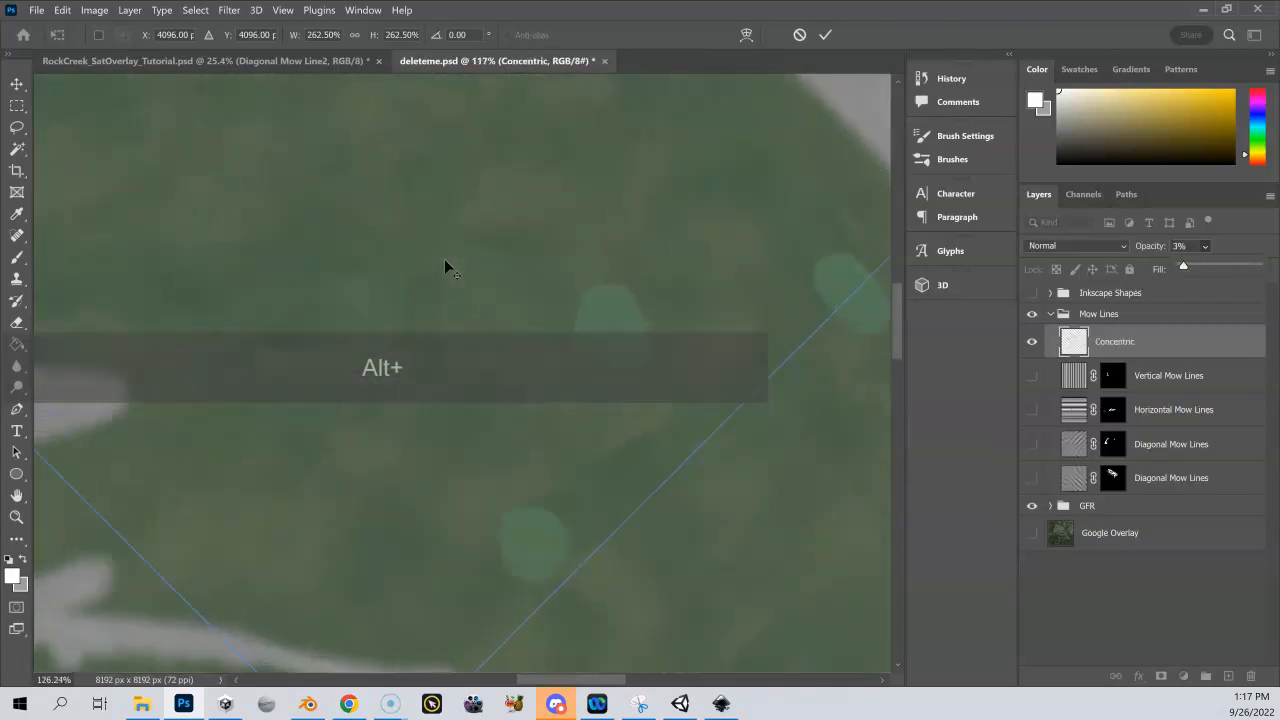
scroll(445, 263, "up", 1)
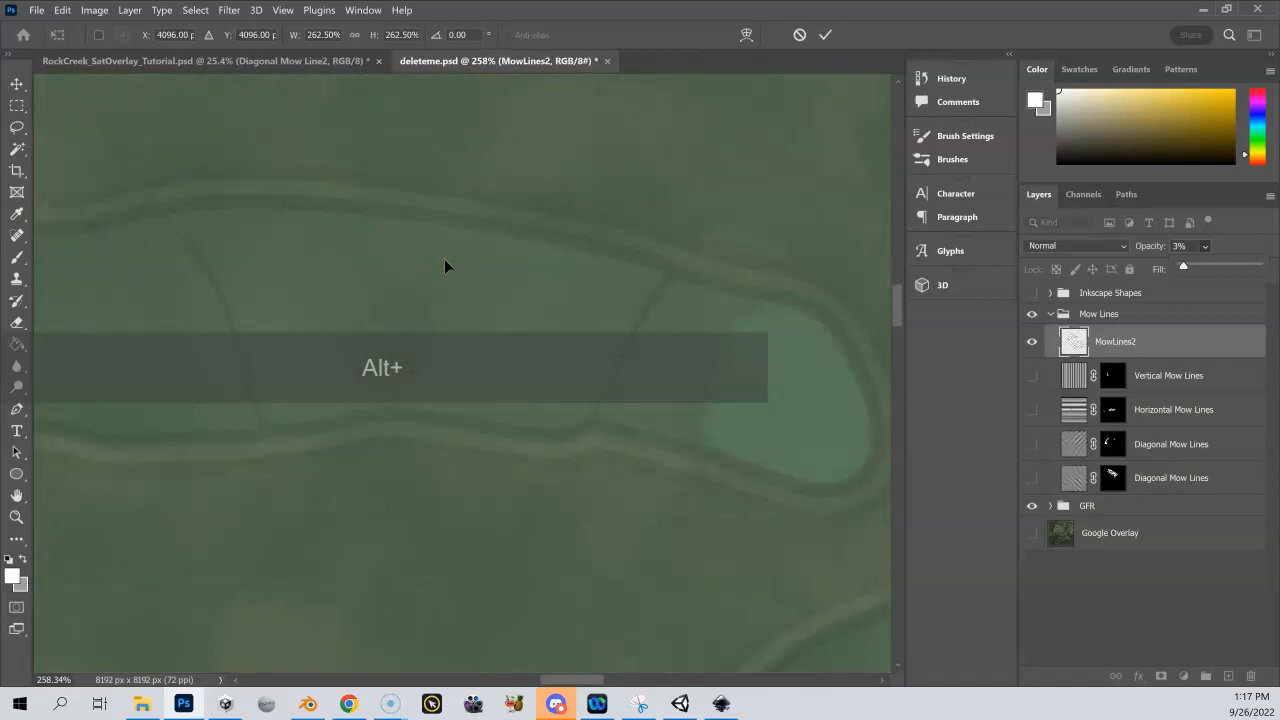
key("space")
left_click_drag(477, 325, 502, 283)
key("space")
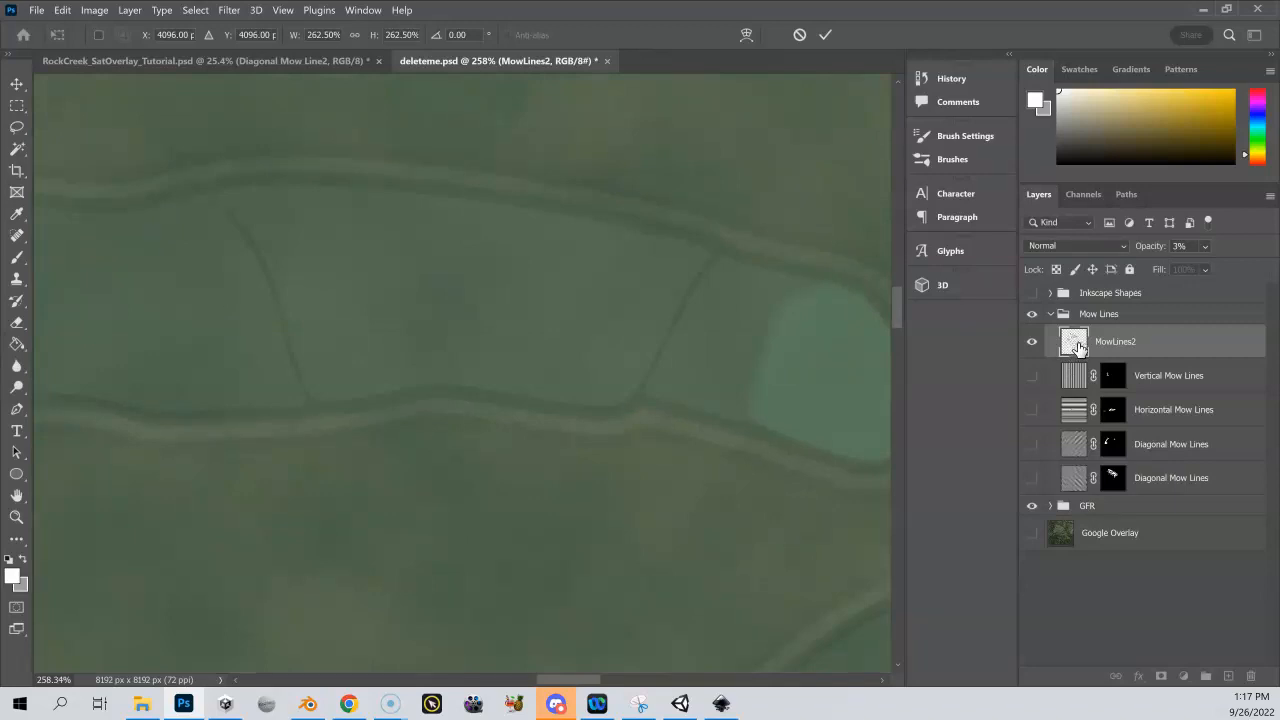
Step: Set the MowLines2 layer's opacity to 100% and commit the placed image's transform
left_click(1204, 245)
left_click_drag(1224, 270, 1268, 268)
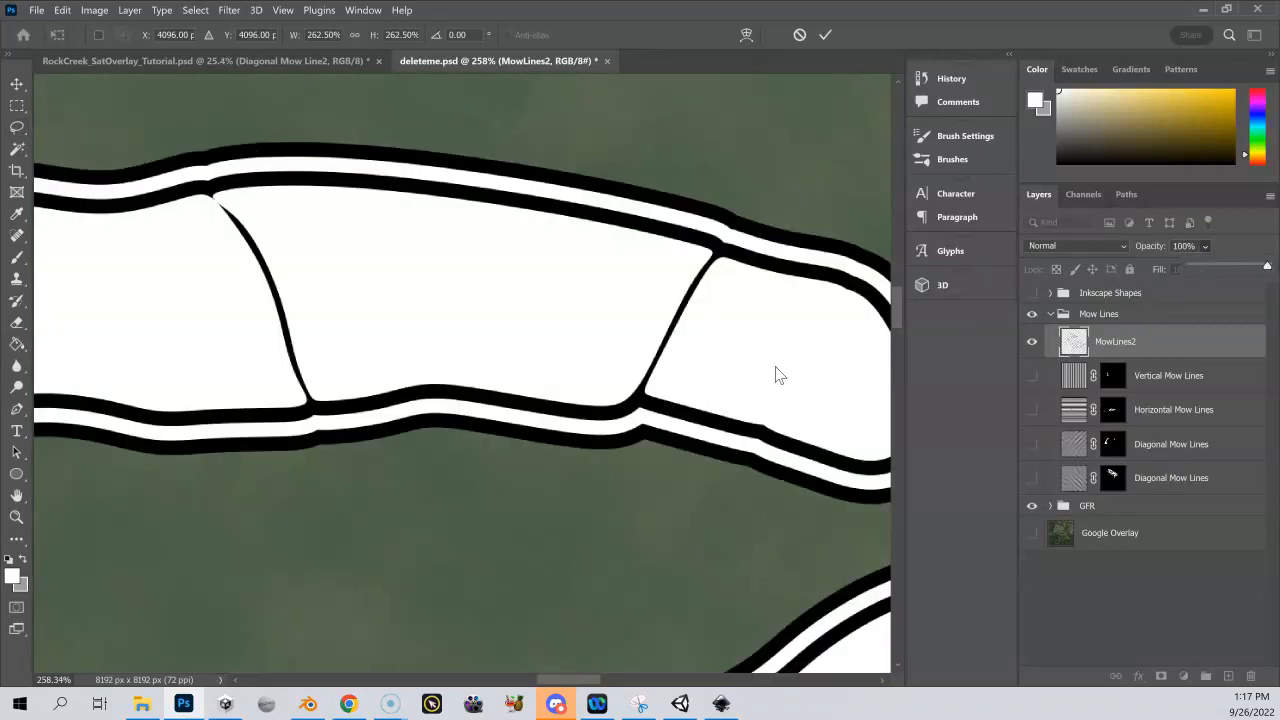
left_click(229, 11)
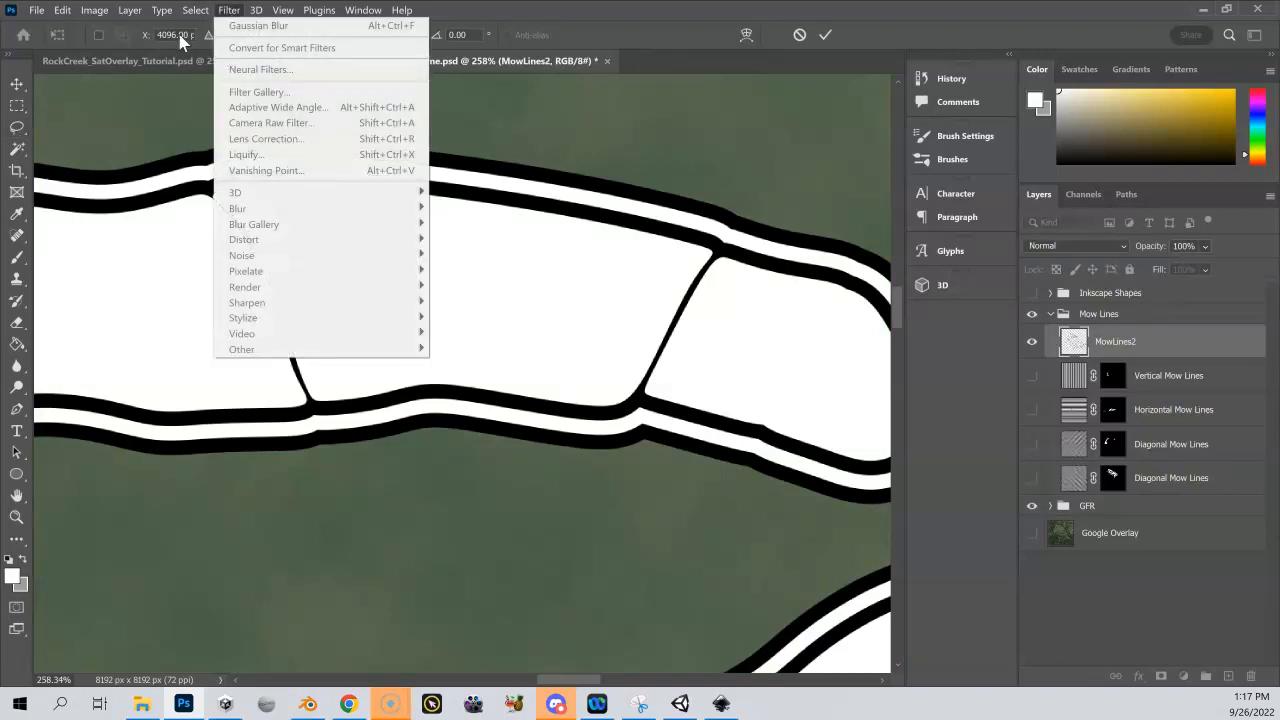
mouse_move(197, 15)
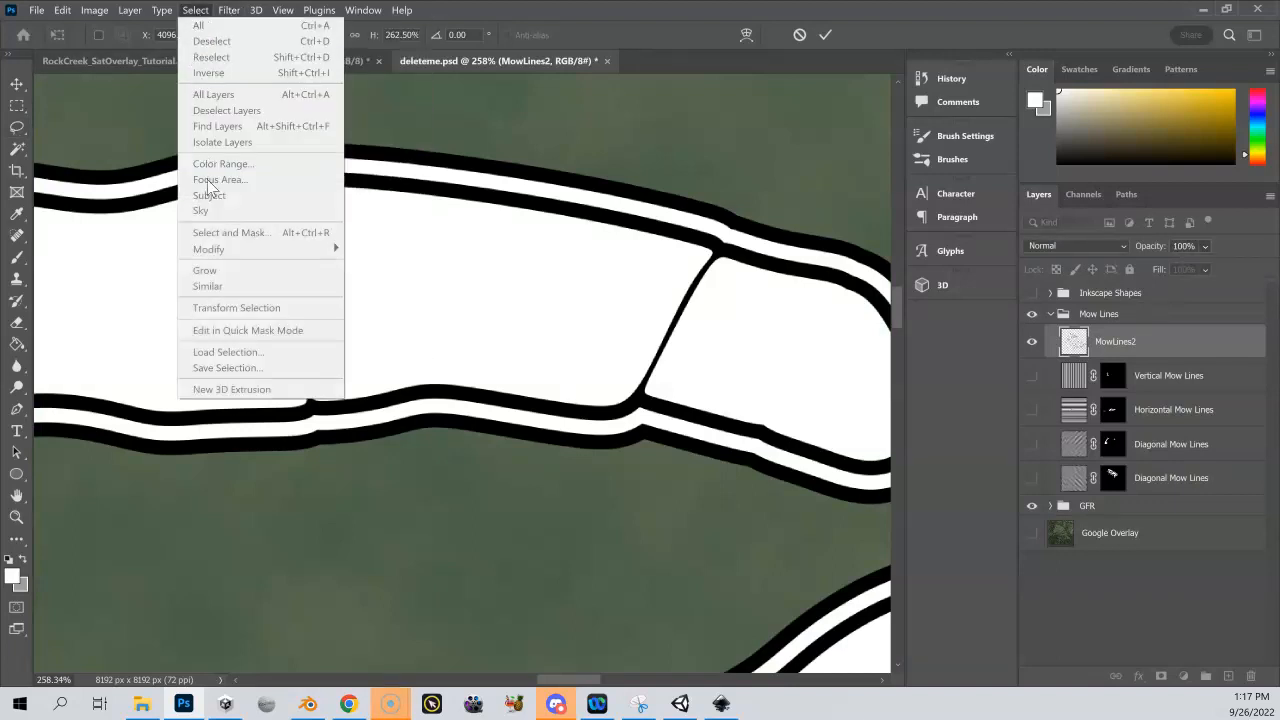
left_click(1129, 345)
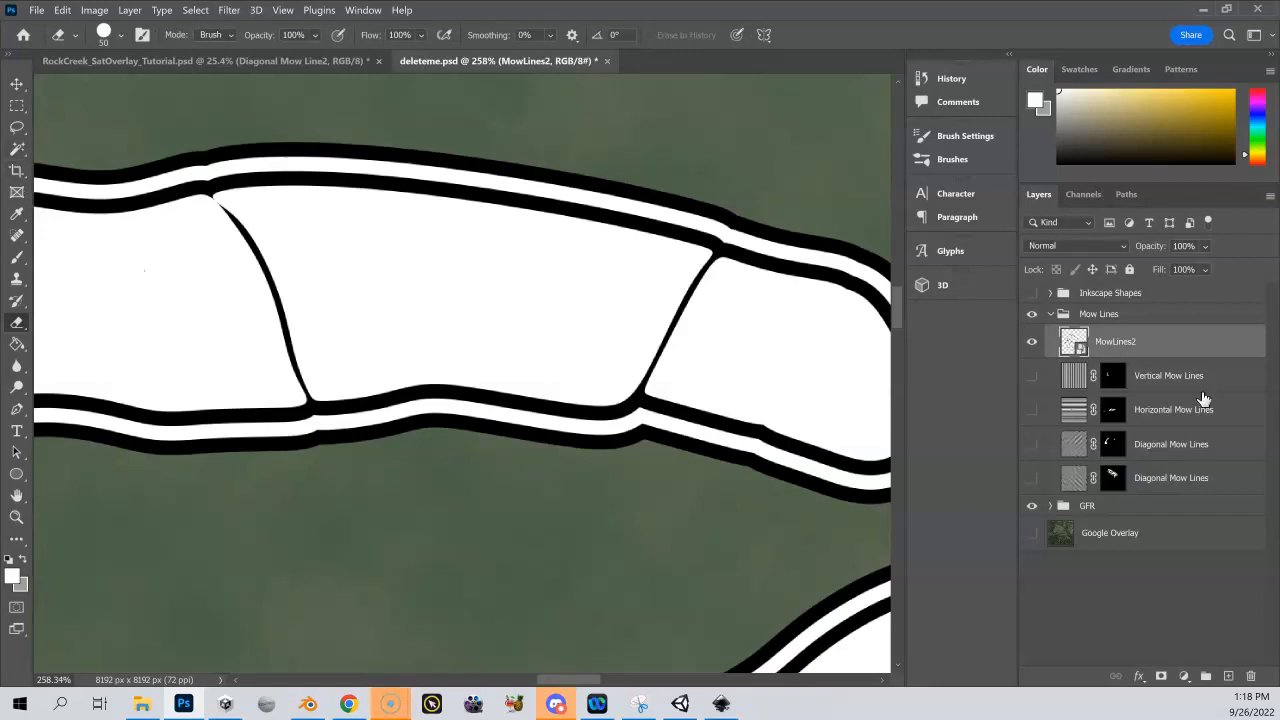
Step: Rasterize the MowLines2 layer and soften it with a Gaussian Blur of 2.5 pixels radius
right_click(1110, 346)
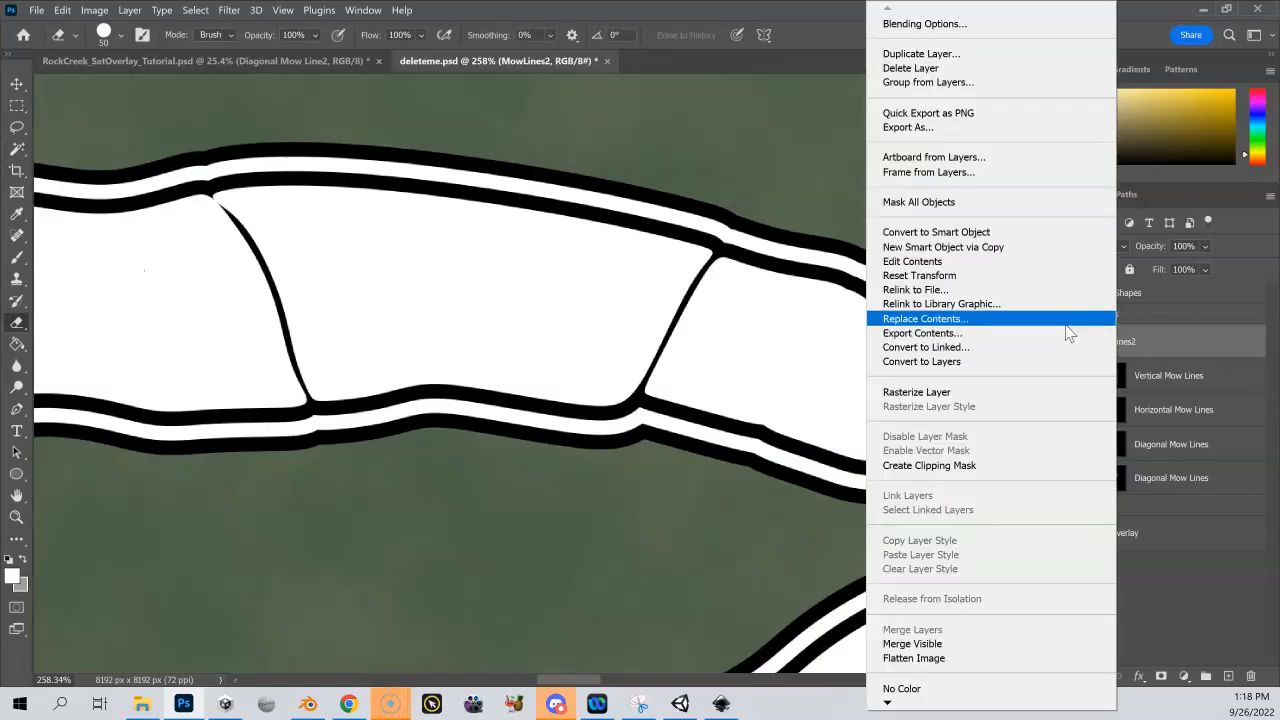
left_click(950, 392)
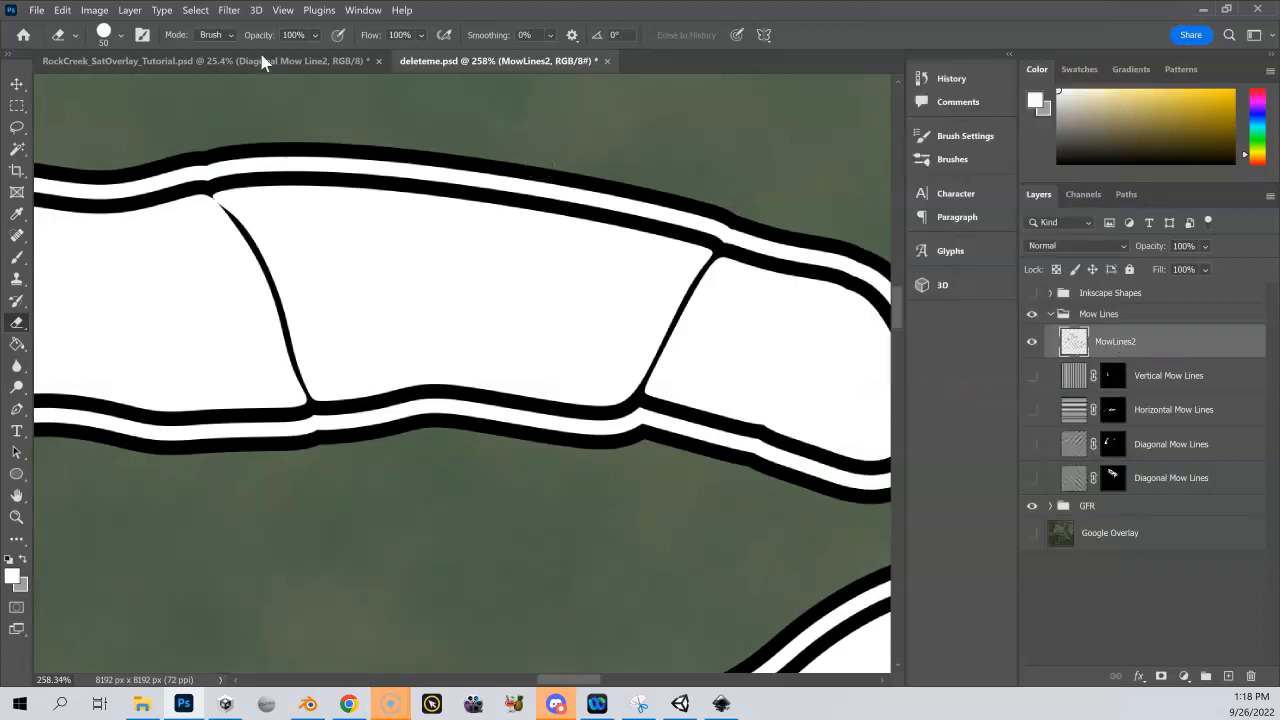
left_click(231, 11)
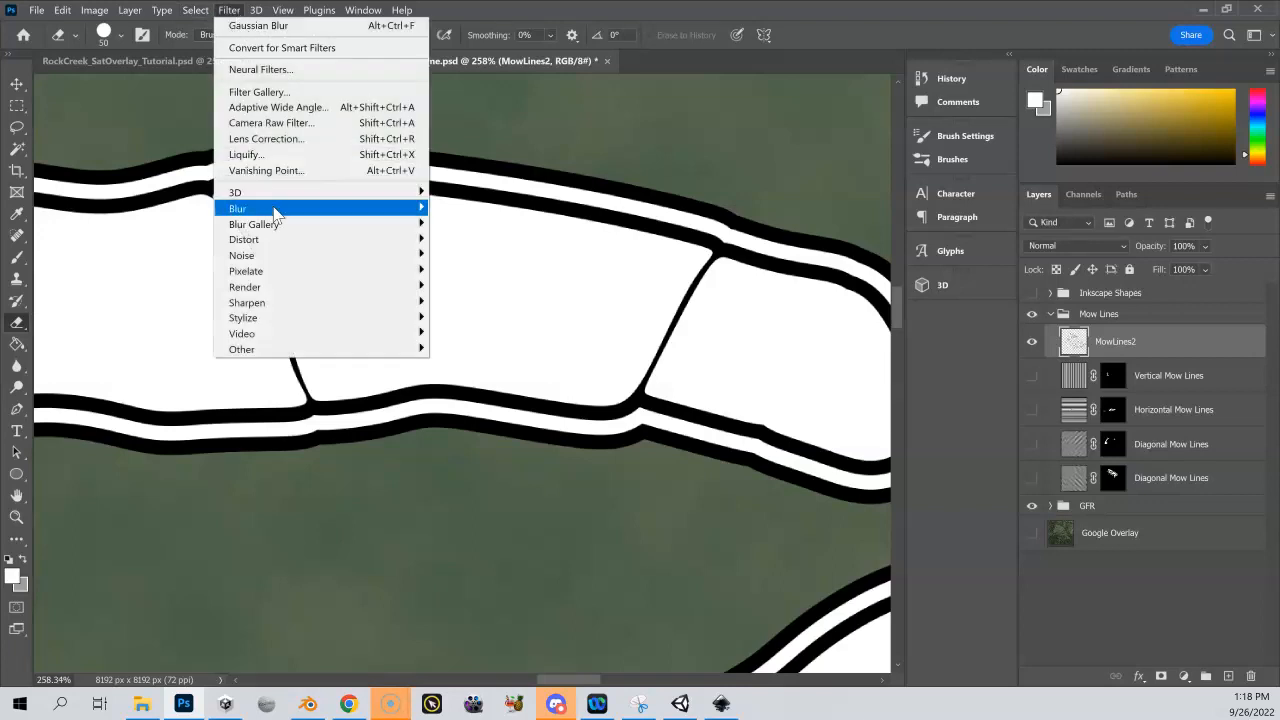
mouse_move(274, 210)
left_click(490, 271)
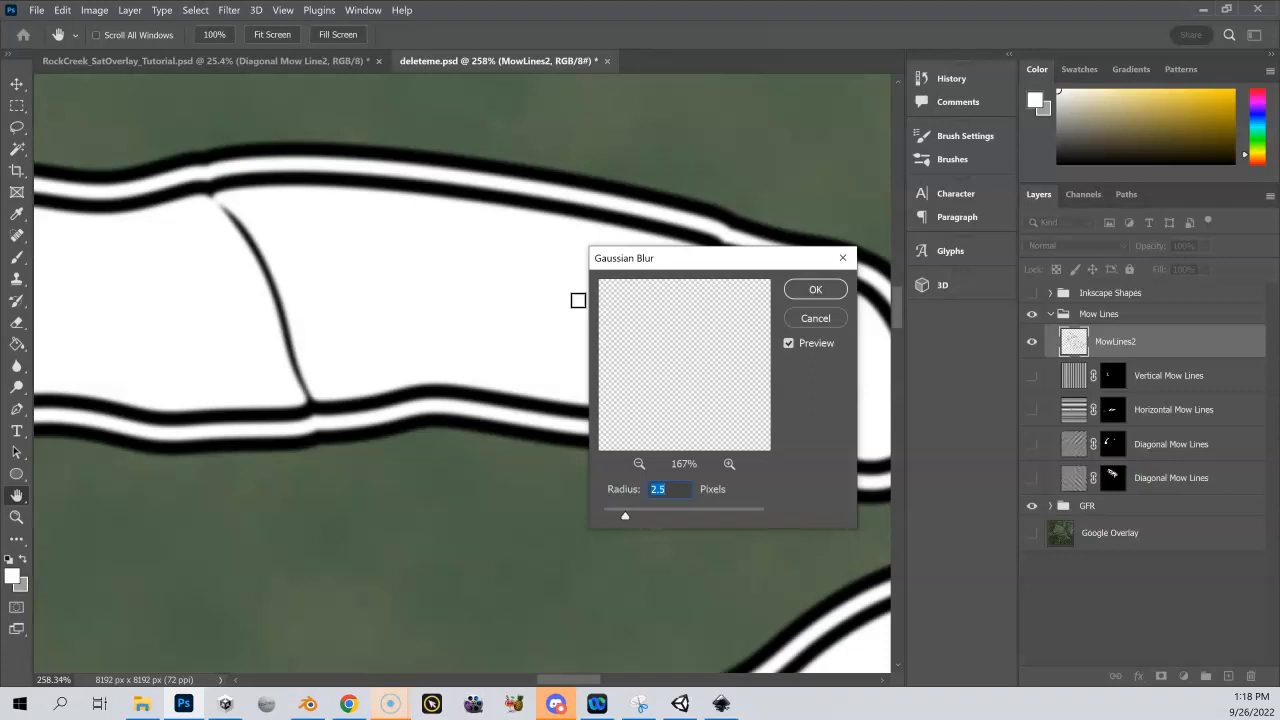
left_click(838, 292)
key("e")
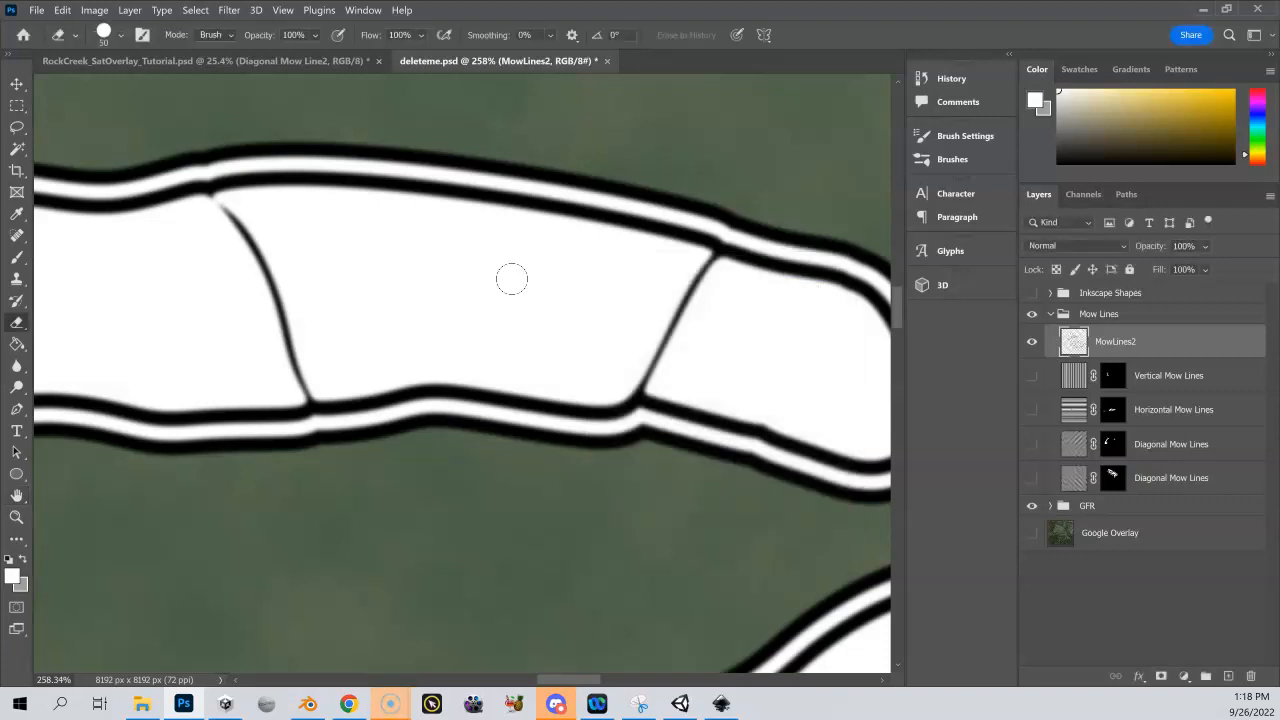
Step: Preview the fairway's blurred outlines and seams with the MowLines2 layer at 3% opacity, and return the layer to 100%
key("space")
left_click_drag(510, 283, 605, 318)
key("space")
left_click_drag(339, 275, 424, 254)
left_click_drag(1205, 246, 1185, 270)
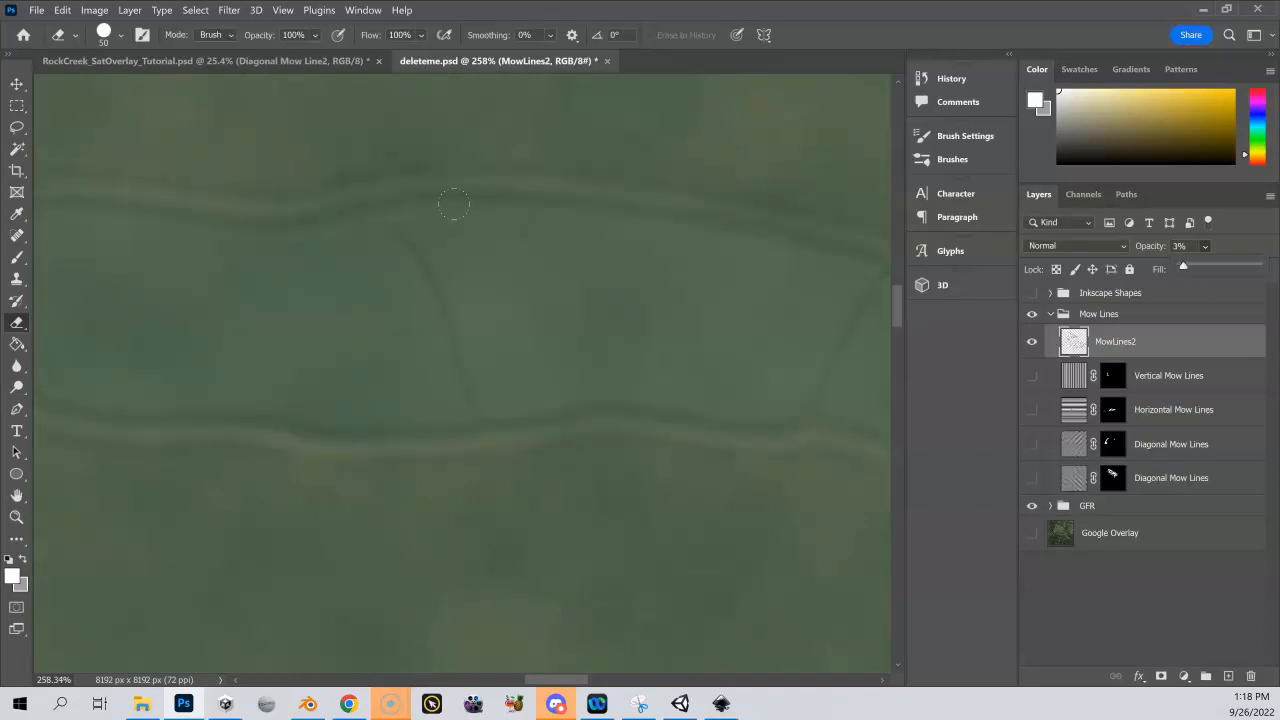
left_click_drag(1185, 270, 1266, 268)
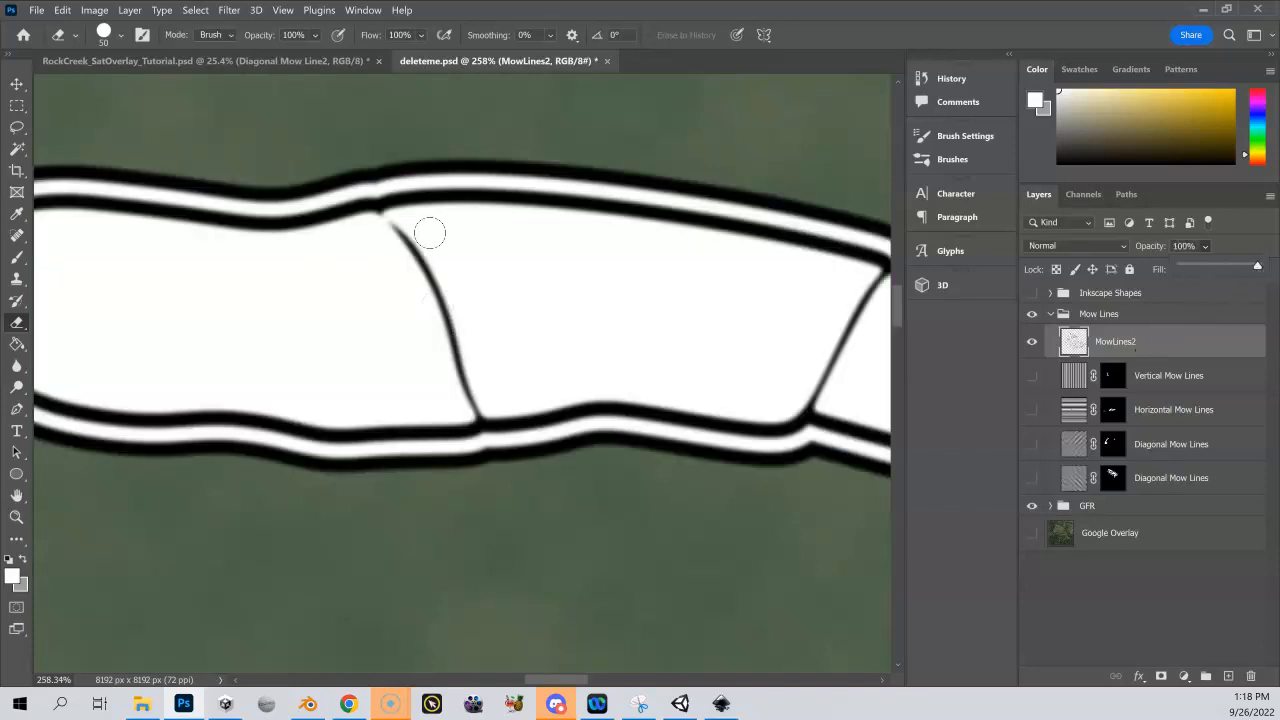
Step: Paint white over the two dark seams crossing the fairway on the MowLines2 layer with a 66 px Brush
key("space")
mouse_move(498, 272)
left_mouse_down()
mouse_move(543, 229)
mouse_move(531, 212)
left_mouse_up()
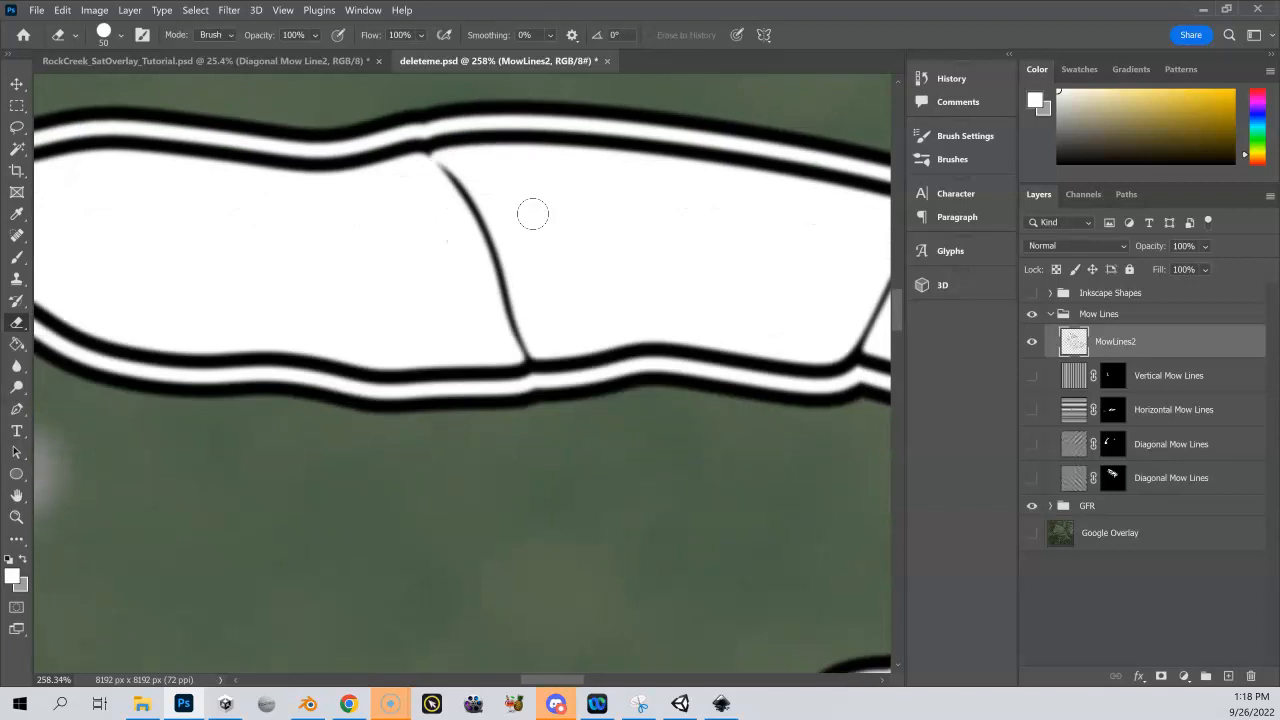
key("space")
left_click_drag(533, 214, 506, 237)
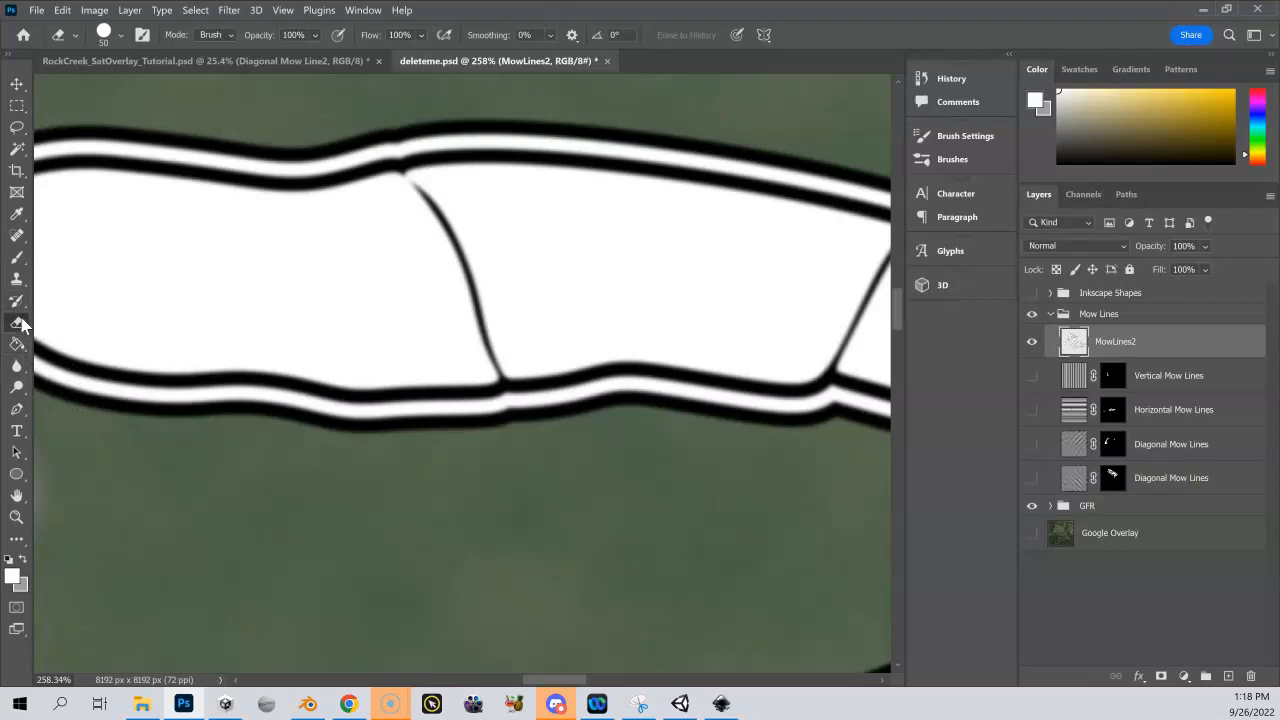
left_click(17, 257)
right_click(17, 257)
left_click(80, 254)
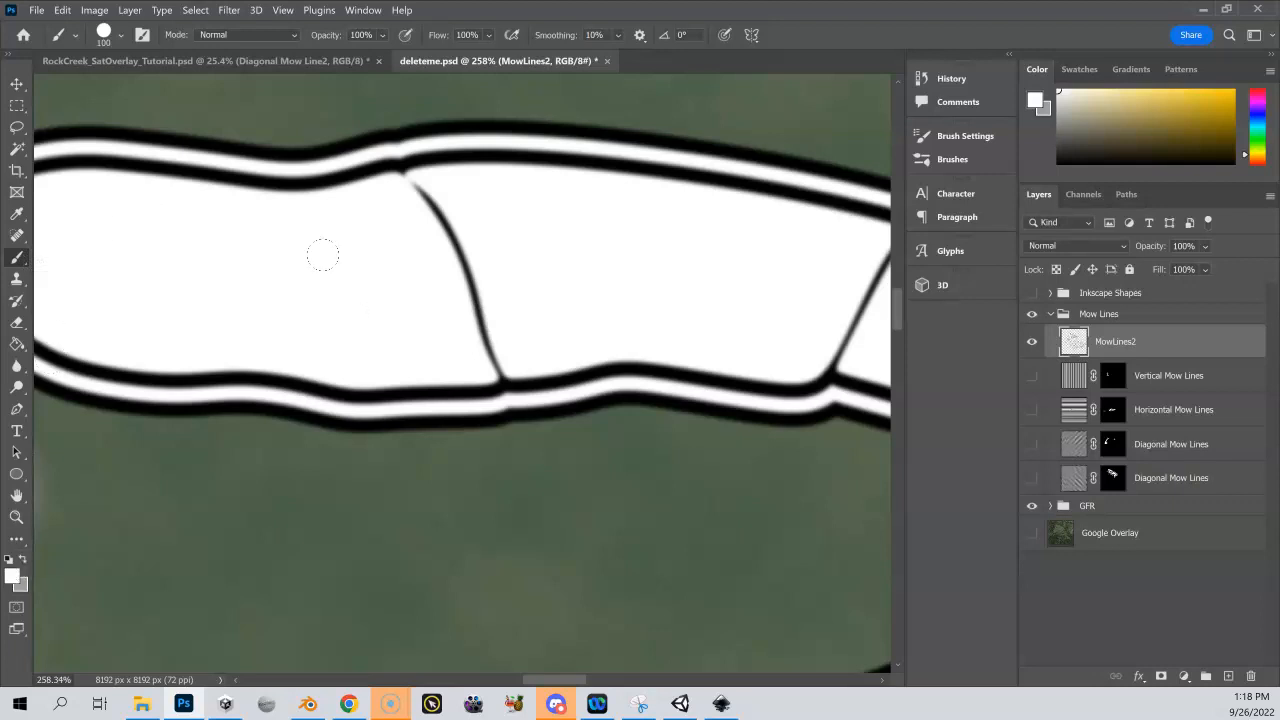
left_click(121, 36)
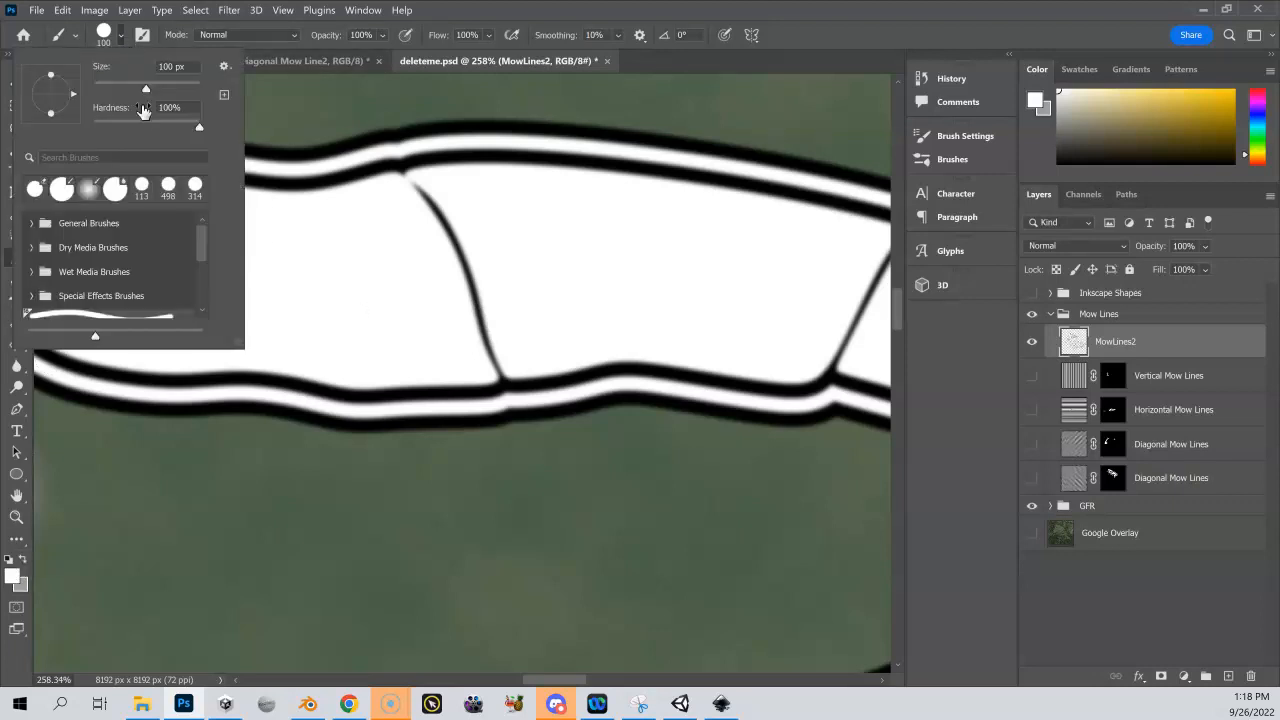
left_click_drag(153, 93, 134, 92)
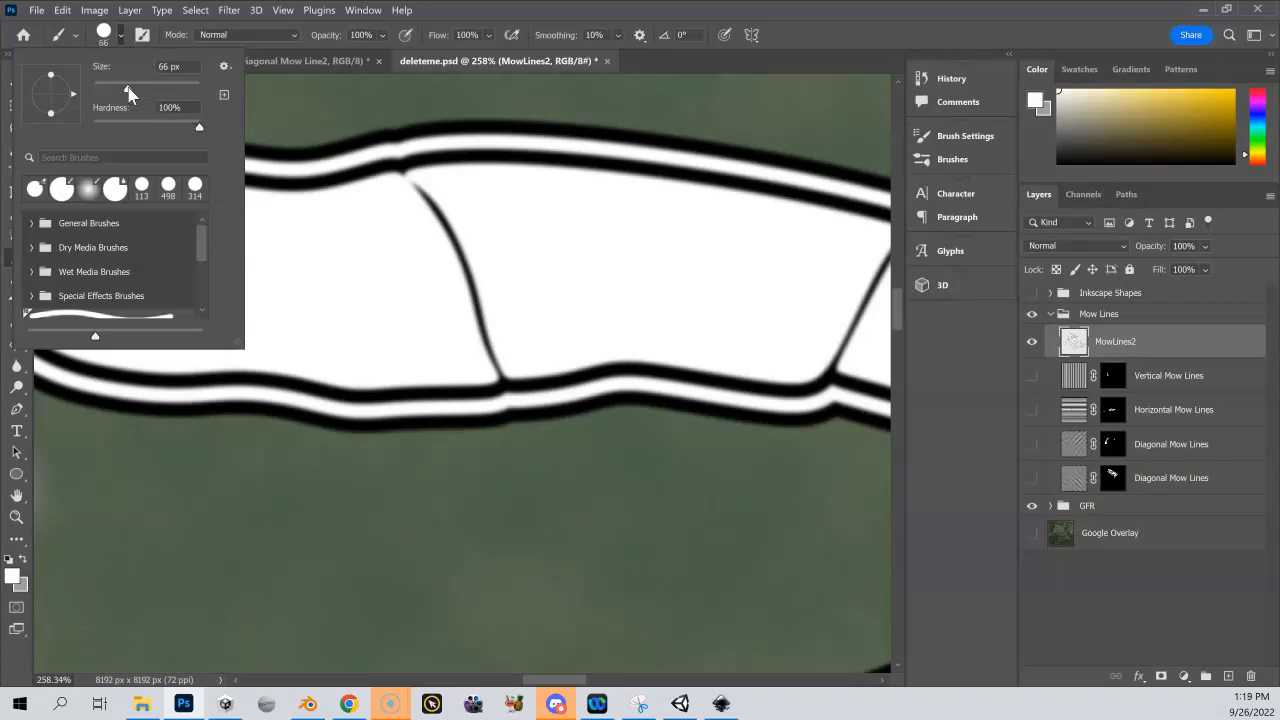
left_click(1138, 346)
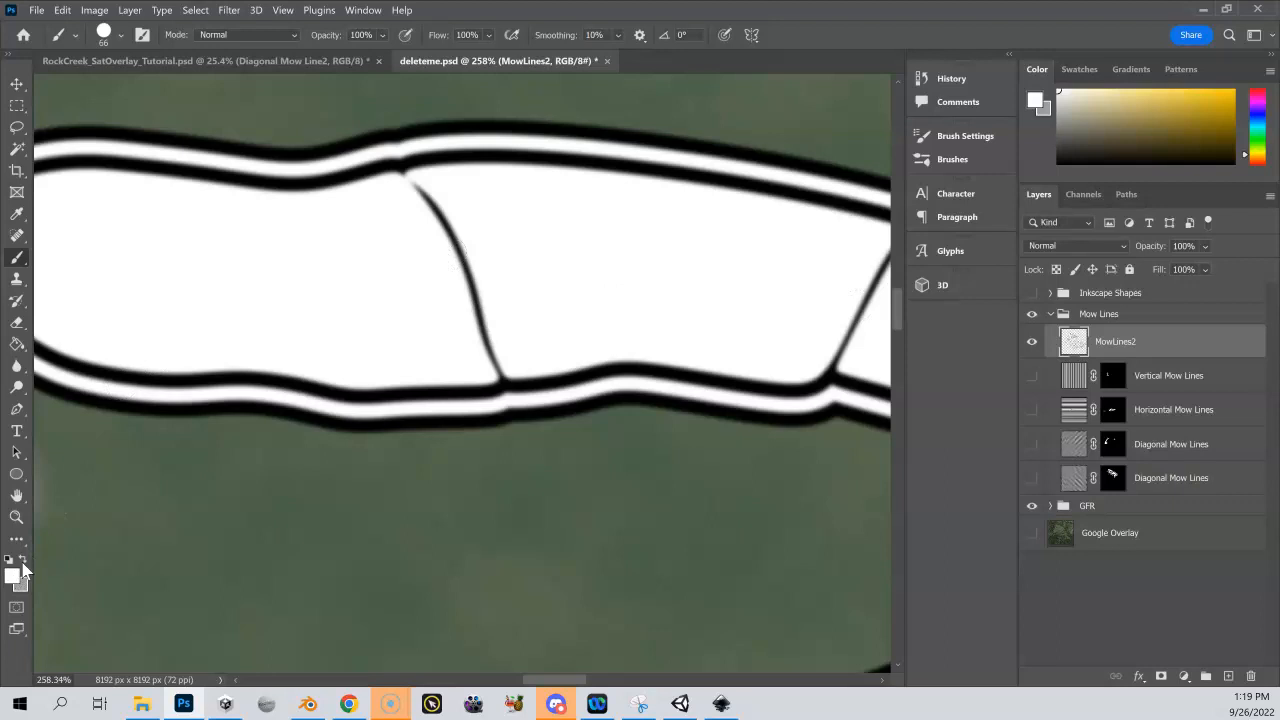
mouse_move(470, 287)
left_mouse_down()
mouse_move(463, 257)
mouse_move(412, 201)
left_mouse_up()
left_click_drag(451, 254, 497, 354)
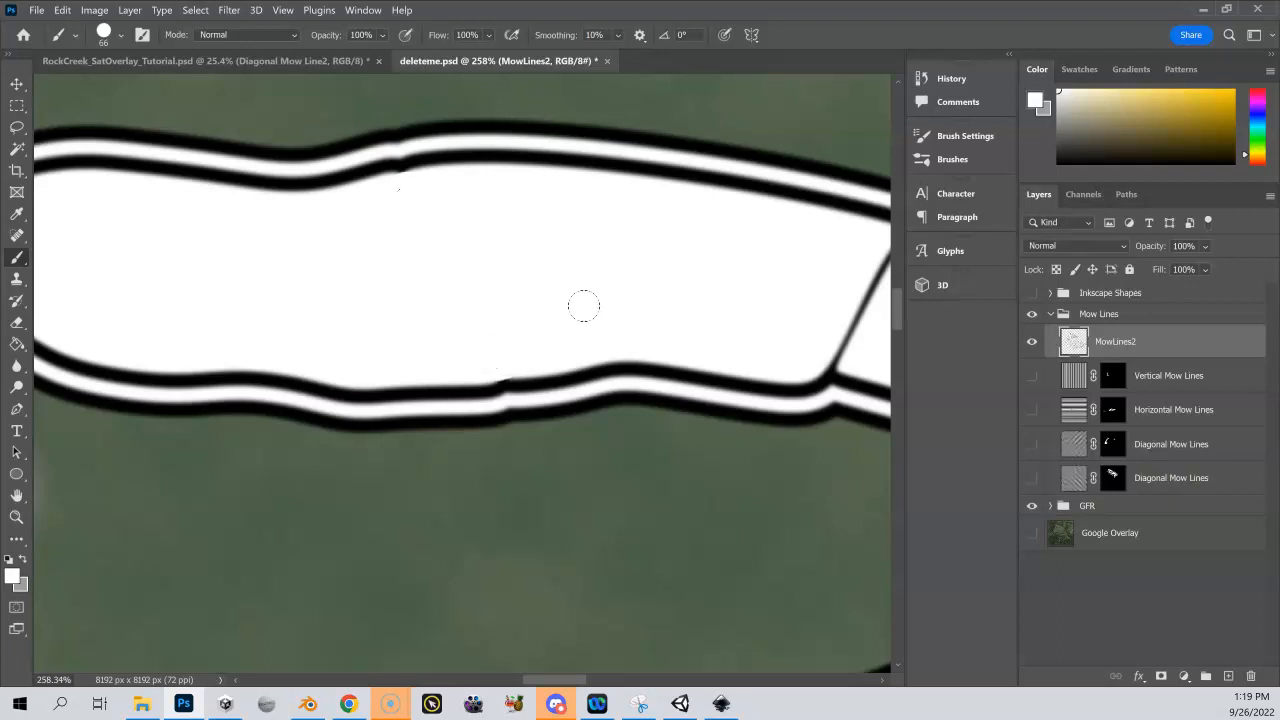
left_click_drag(617, 300, 552, 270)
mouse_move(751, 277)
left_mouse_down()
mouse_move(806, 263)
mouse_move(819, 243)
mouse_move(754, 326)
mouse_move(732, 331)
left_mouse_up()
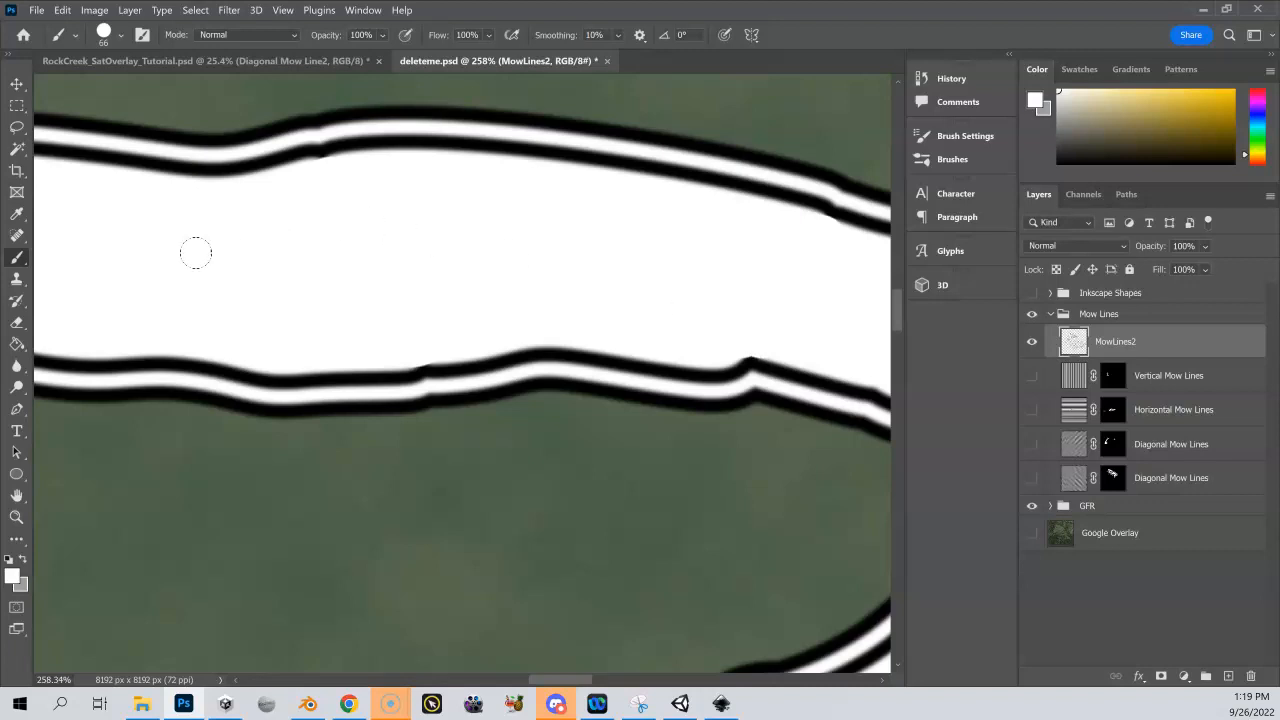
Step: Switch to the Blur Tool and set its brush size to 80 px
left_click(16, 365)
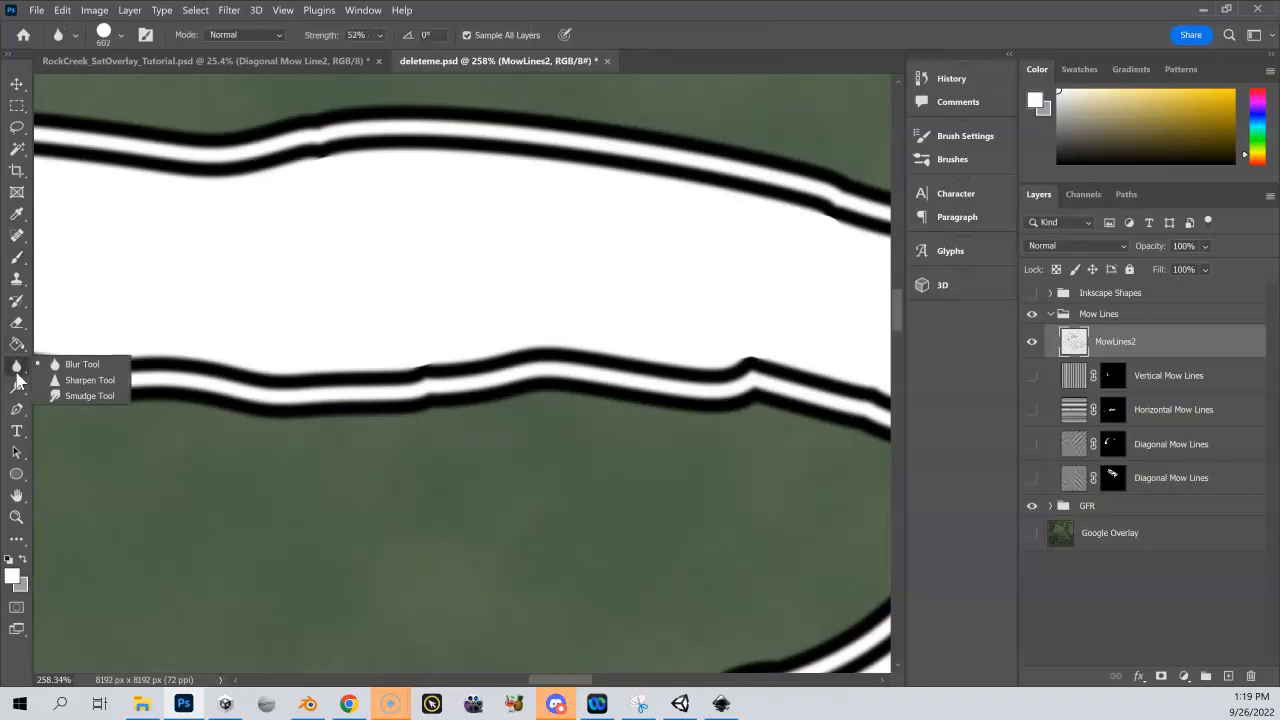
left_click(68, 369)
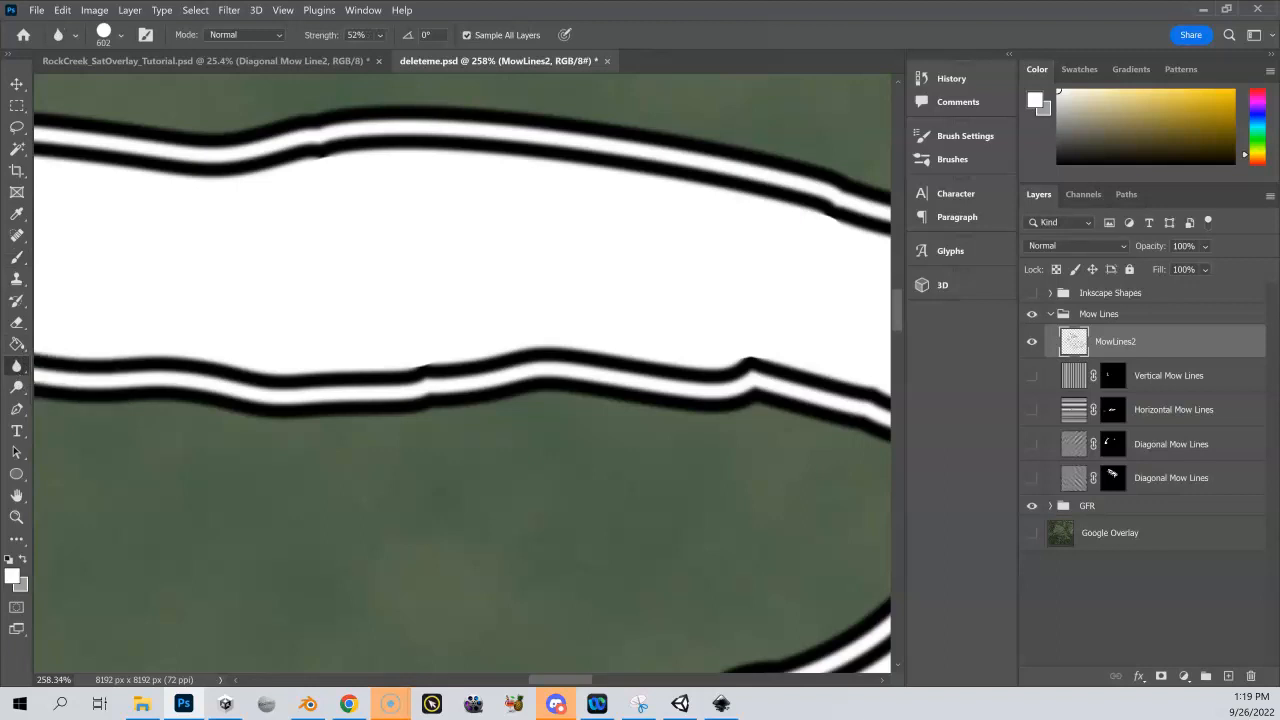
left_click(122, 35)
mouse_move(198, 126)
left_mouse_down()
mouse_move(168, 126)
mouse_move(202, 126)
mouse_move(169, 89)
mouse_move(117, 89)
left_mouse_up()
left_click(713, 287)
key("space")
left_click_drag(573, 281, 489, 246)
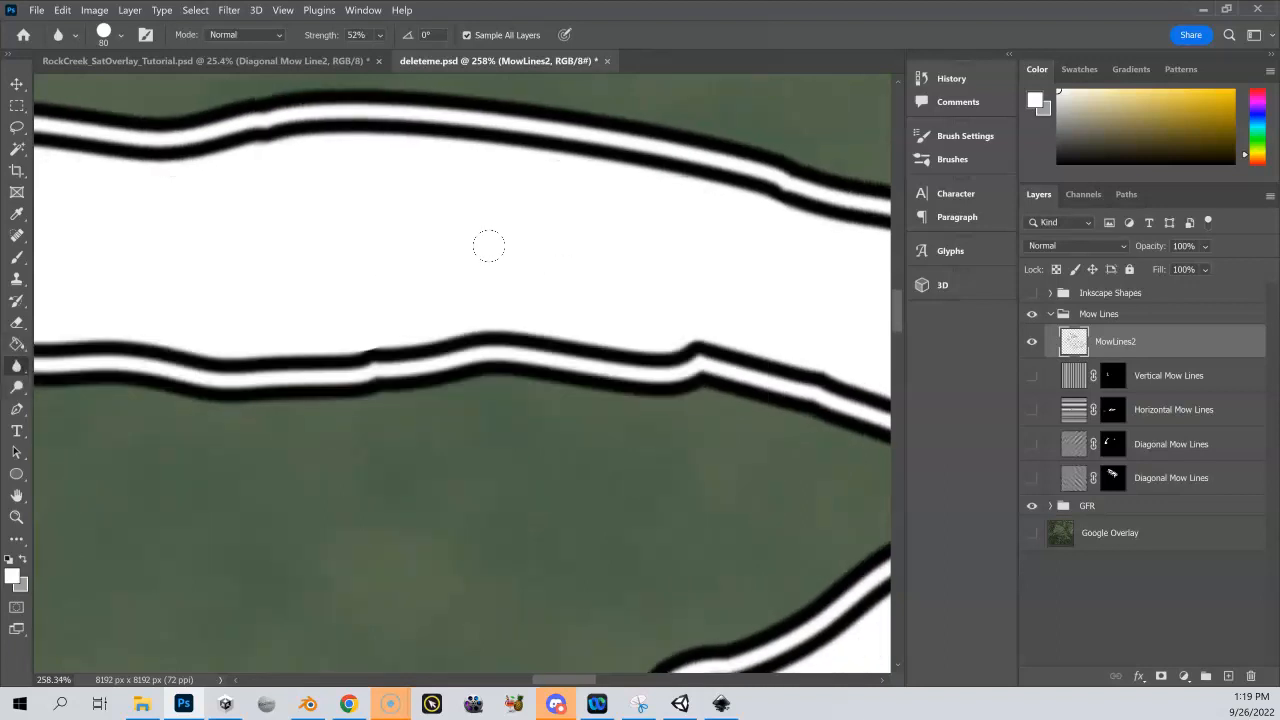
Step: Erase the black spur on the outer outline of the fairway beside the small green using the 50 px Eraser, and reselect the Blur Tool
scroll(489, 247, "down", 1)
scroll(489, 246, "down", 3)
key("space")
left_click_drag(300, 257, 737, 277)
mouse_move(206, 247)
left_mouse_down()
mouse_move(555, 301)
mouse_move(573, 277)
mouse_move(767, 202)
left_mouse_up()
key("space")
key("space")
left_click_drag(229, 471, 329, 371)
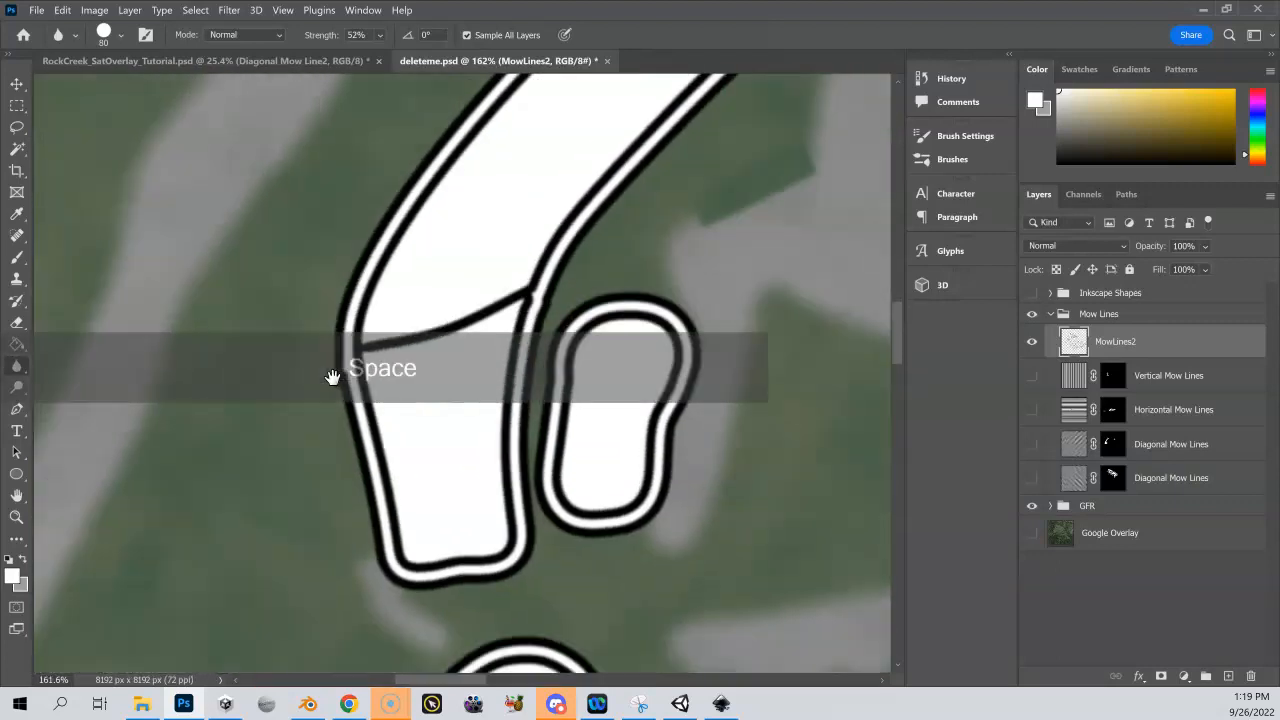
scroll(333, 377, "up", 5)
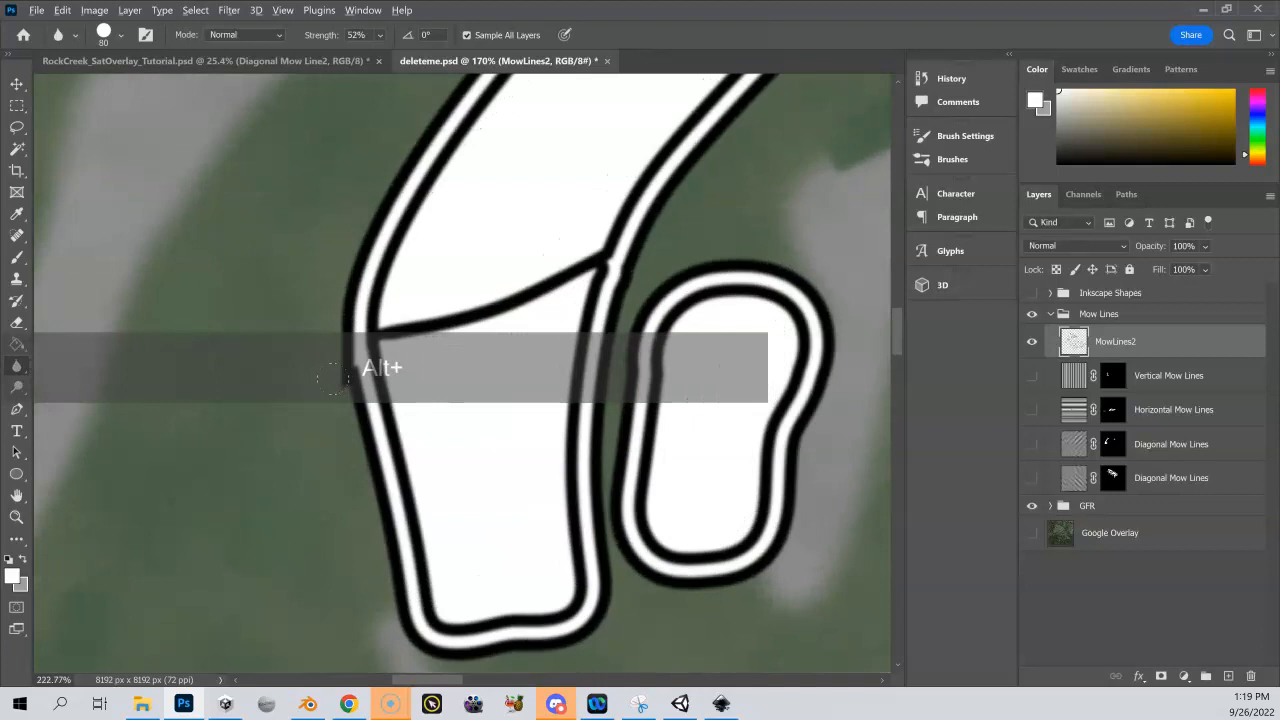
scroll(333, 377, "up", 3)
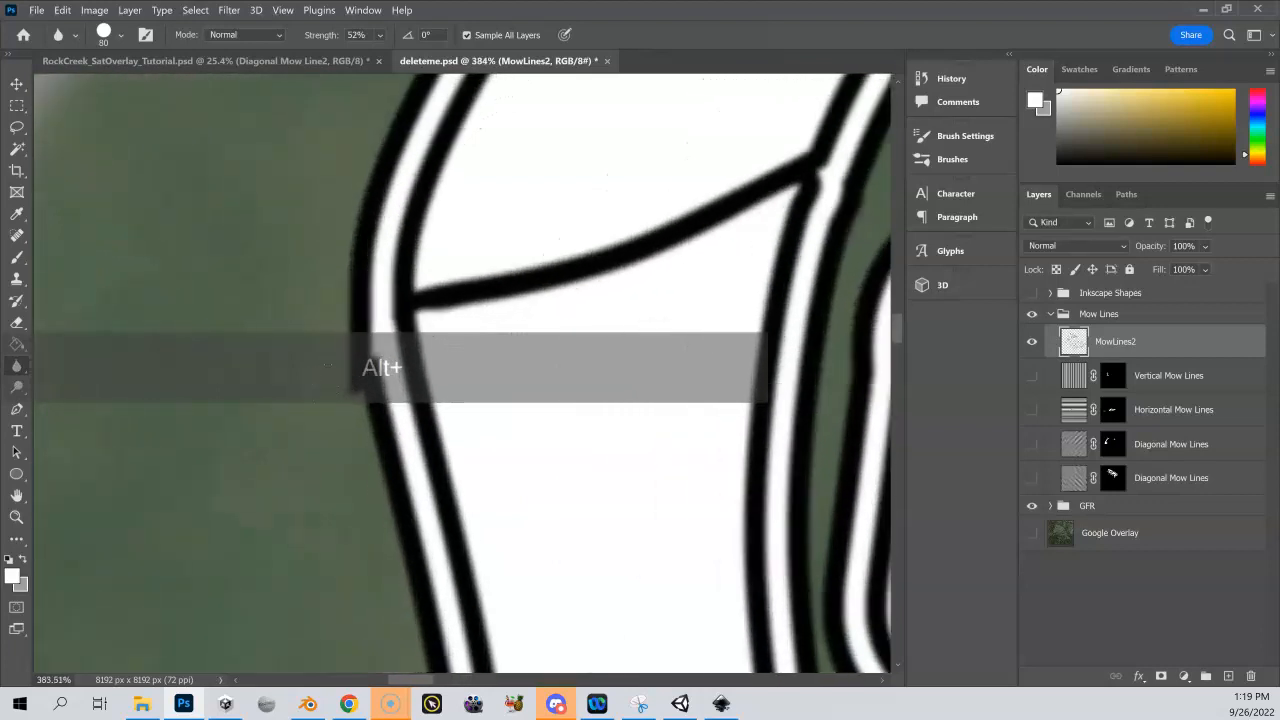
left_click(18, 326)
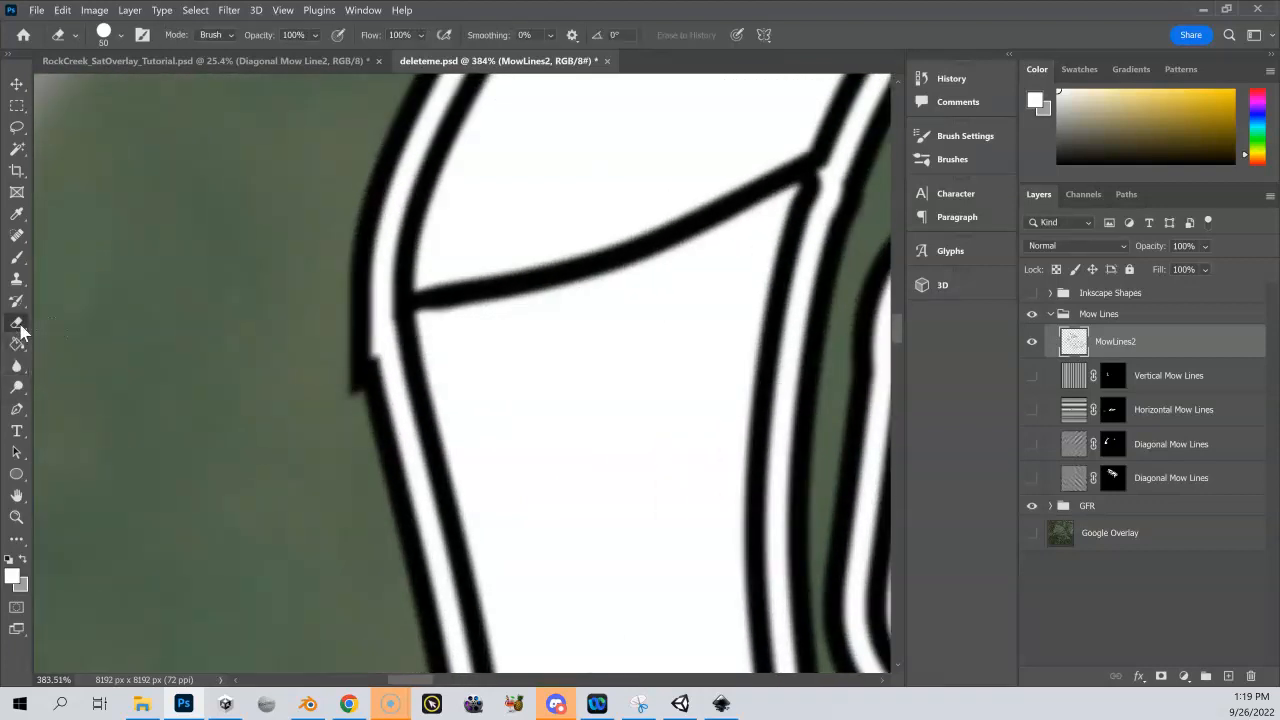
right_click(20, 330)
left_click(80, 321)
left_click(17, 368)
left_click(78, 366)
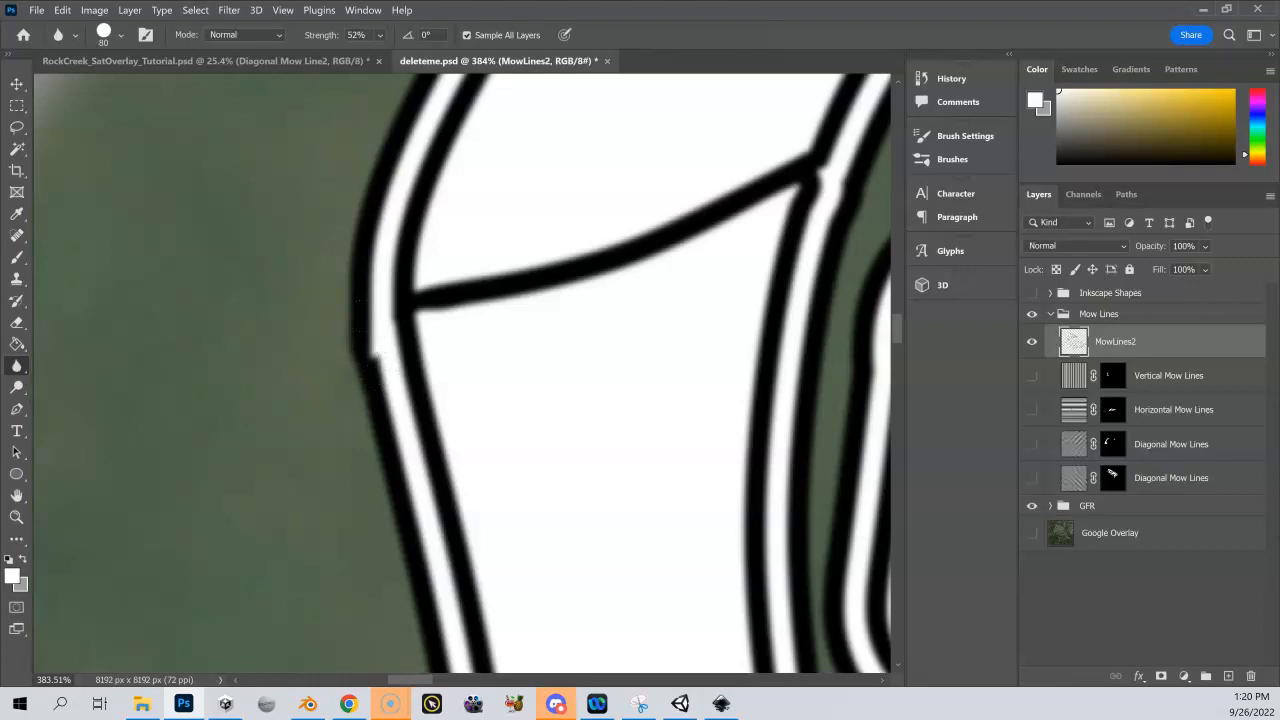
Step: Reduce the MowLines2 layer's opacity to 3%
scroll(380, 300, "down", 3)
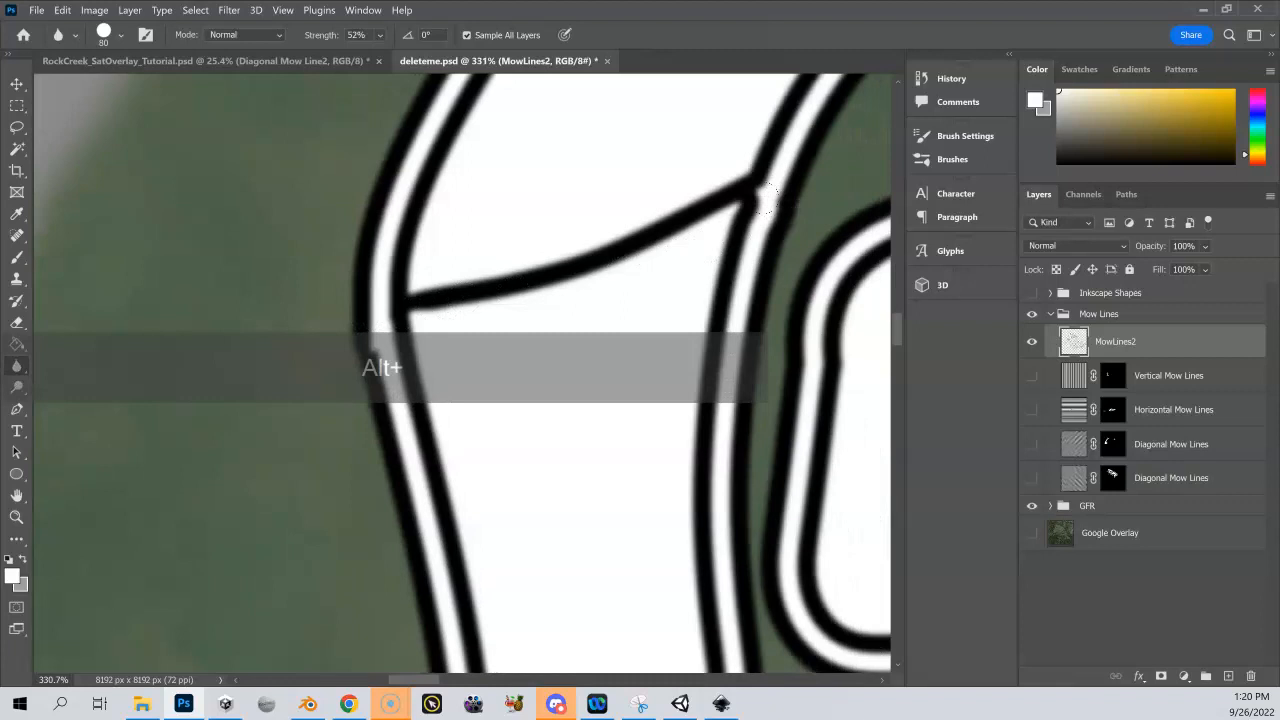
mouse_move(709, 214)
left_mouse_down()
mouse_move(471, 300)
mouse_move(582, 276)
left_mouse_up()
scroll(476, 289, "down", 5)
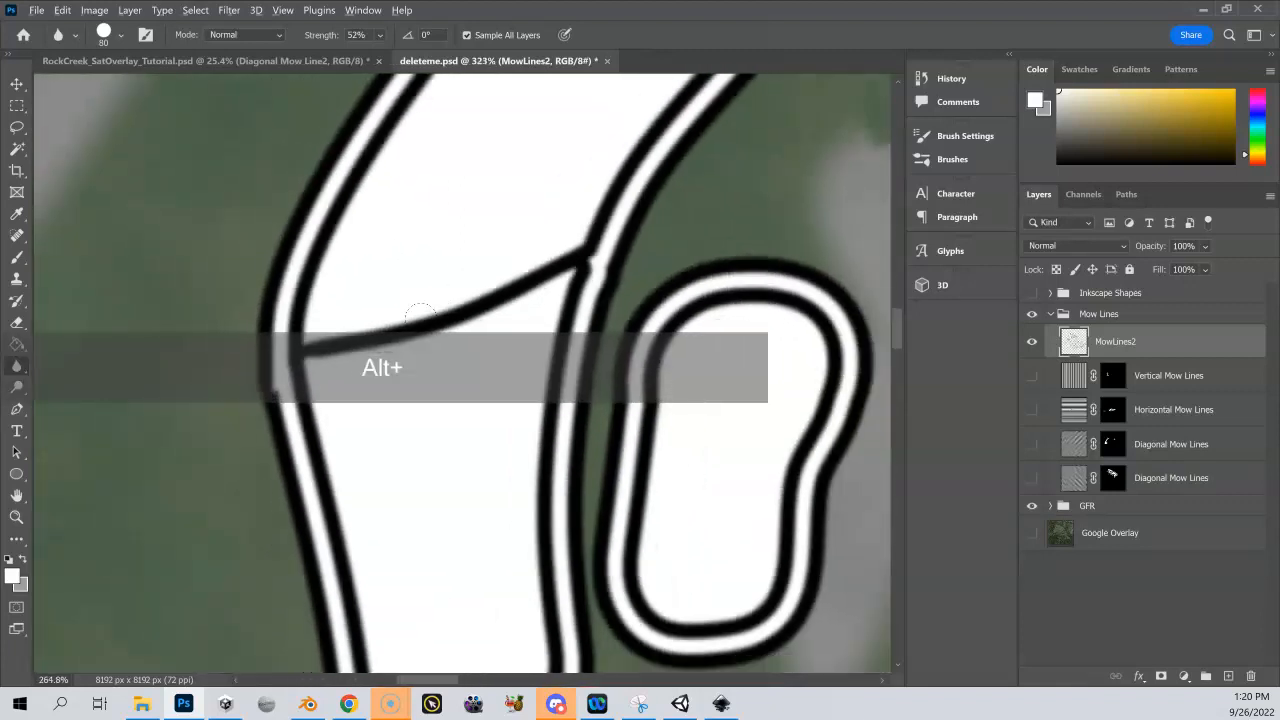
scroll(420, 318, "down", 1)
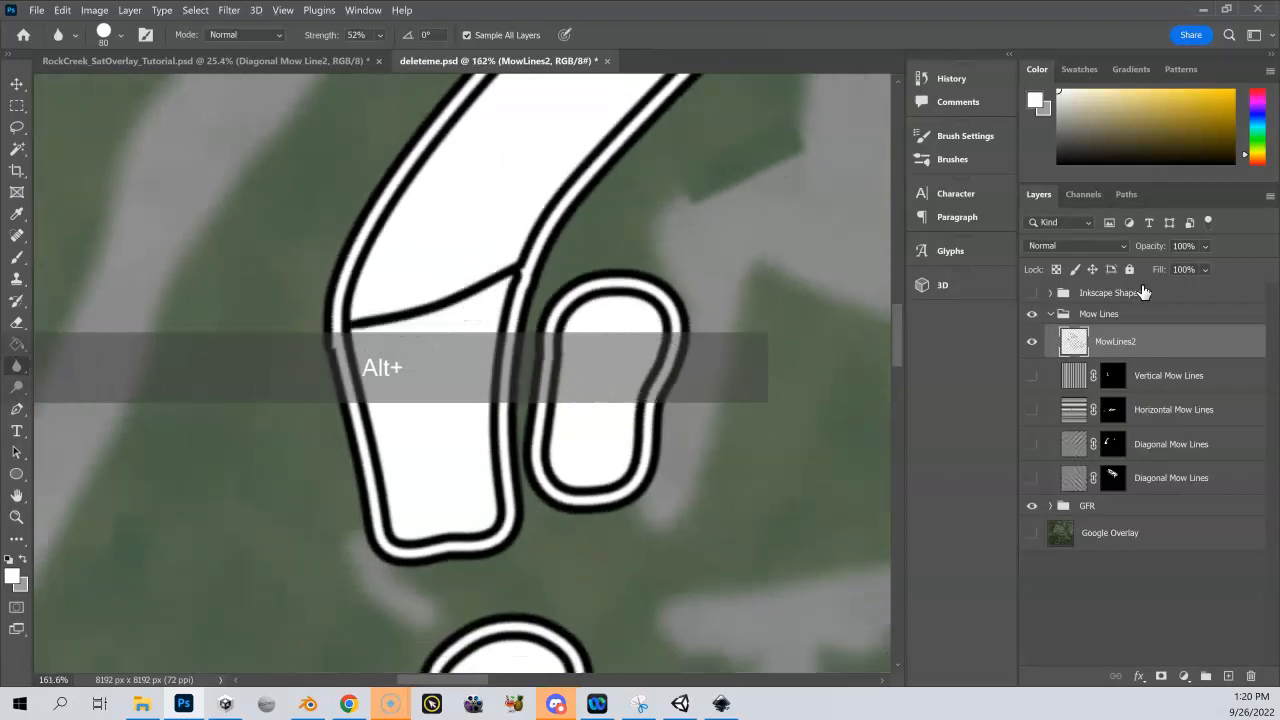
left_click(1205, 246)
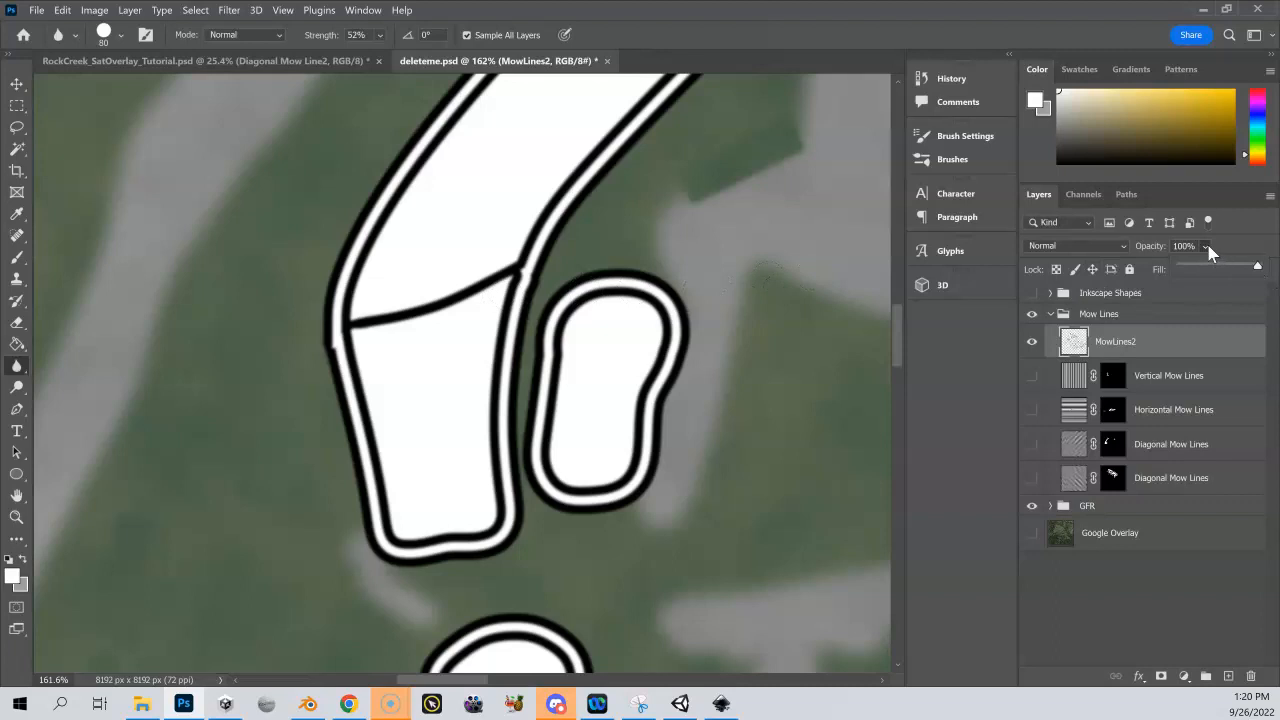
left_click_drag(1175, 273, 1183, 268)
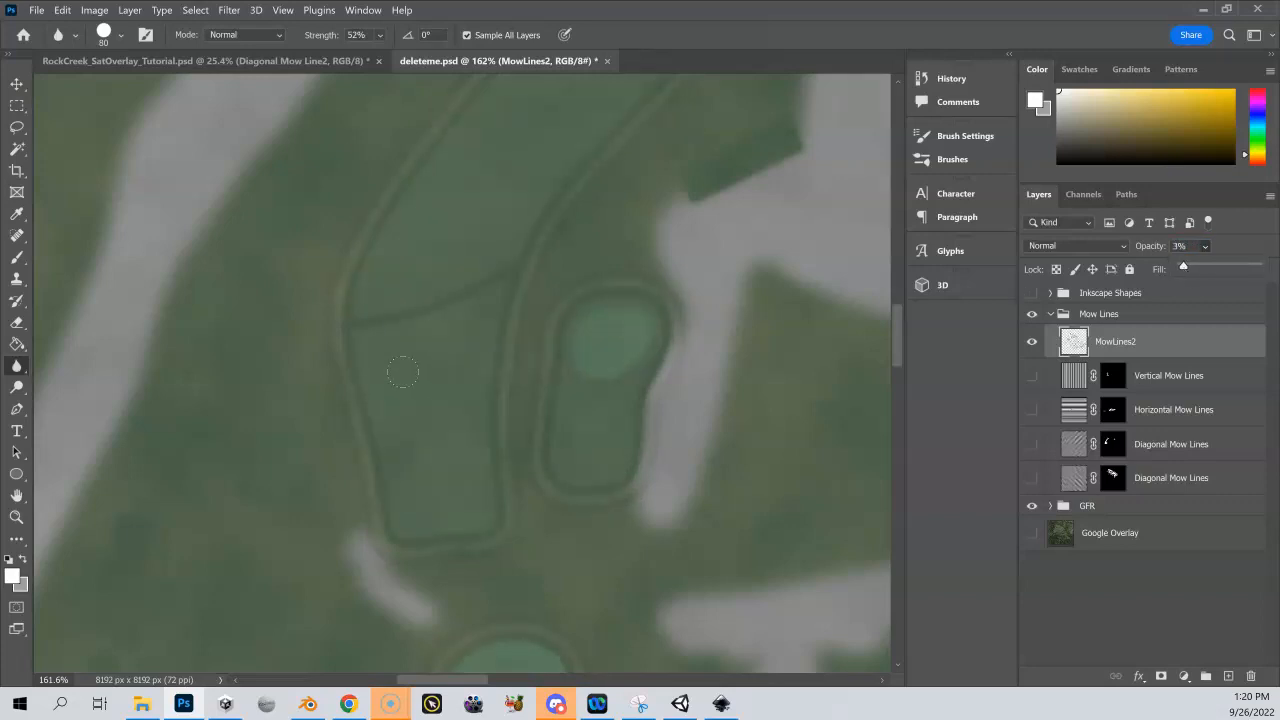
Step: Make the Vertical, Horizontal and both Diagonal Mow Lines layers visible together with MowLines2 to check the combined pattern on the fairways
left_click(1032, 376)
left_click_drag(484, 343, 349, 403)
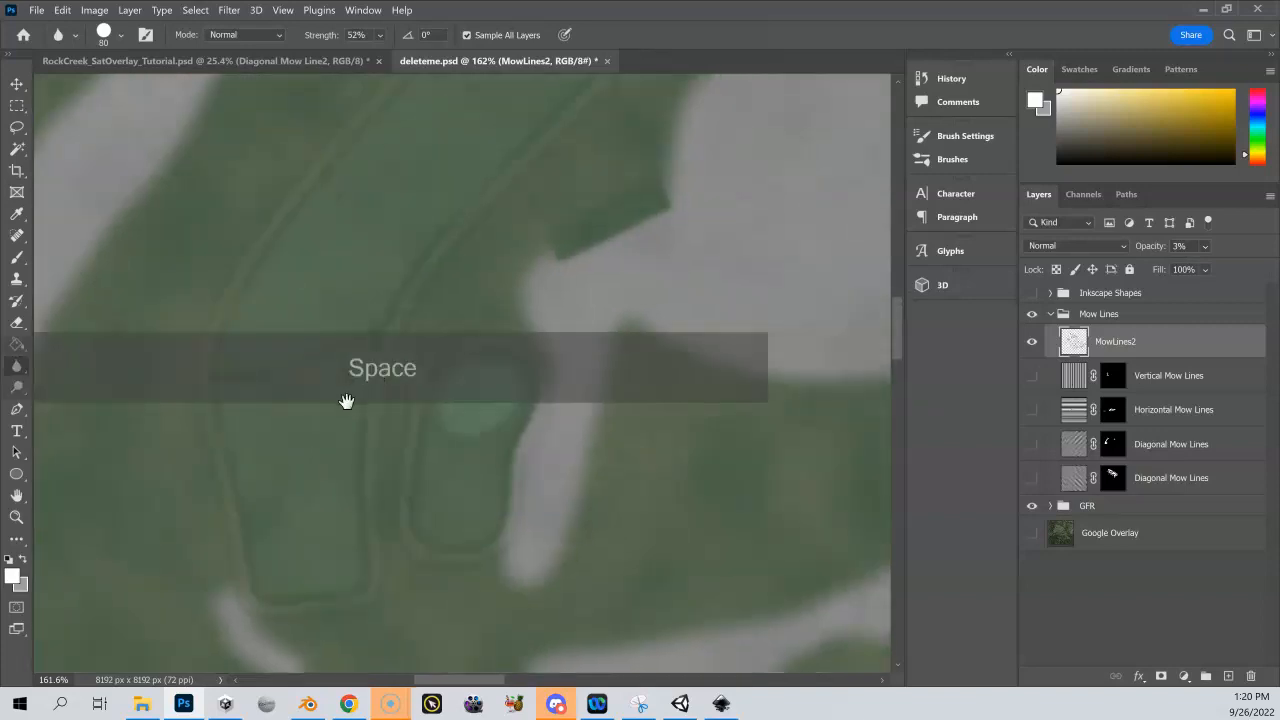
scroll(422, 300, "down", 1)
scroll(422, 300, "down", 4)
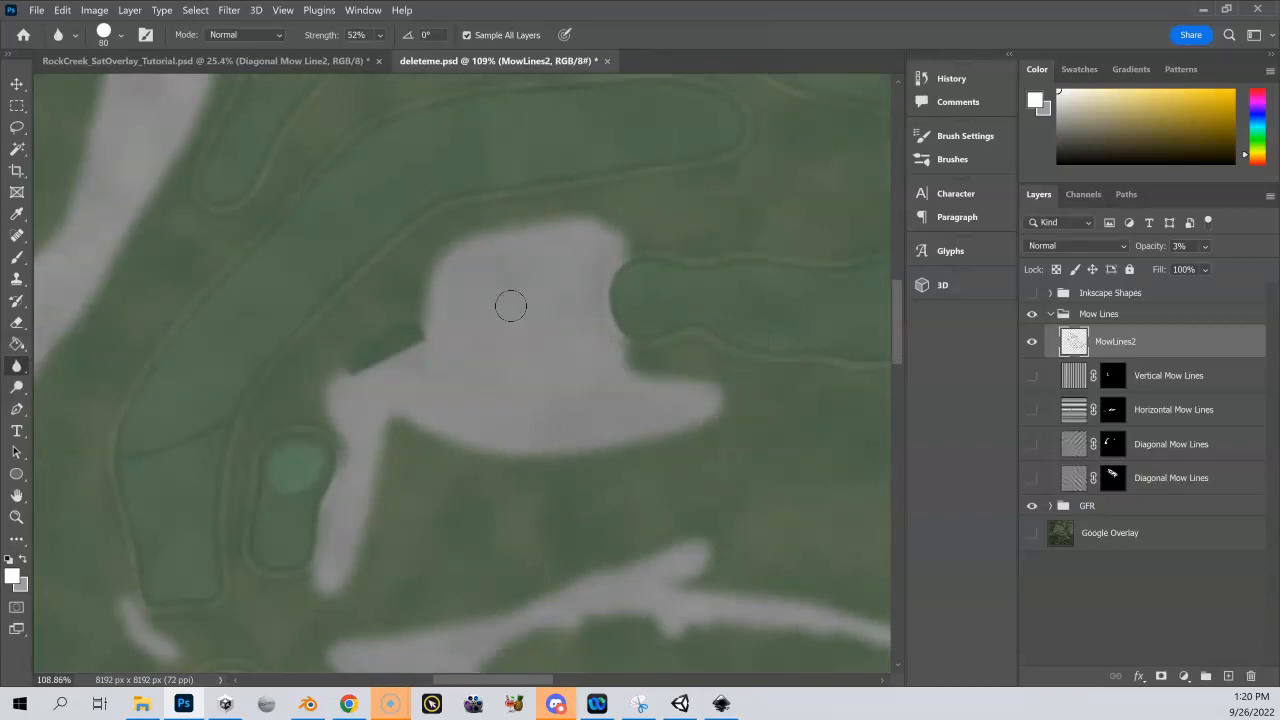
left_click_drag(440, 294, 300, 394)
left_click_drag(691, 196, 409, 377)
left_click_drag(403, 289, 451, 352)
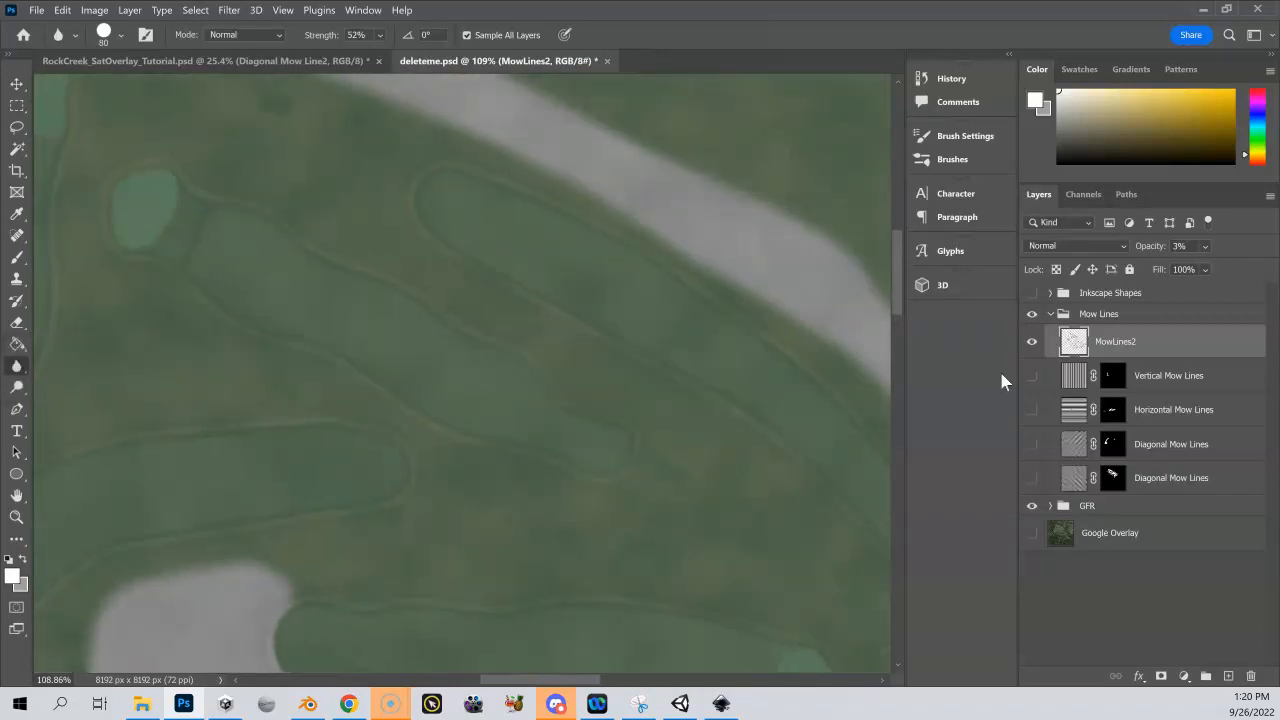
left_click_drag(1033, 381, 1035, 483)
scroll(322, 326, "up", 5)
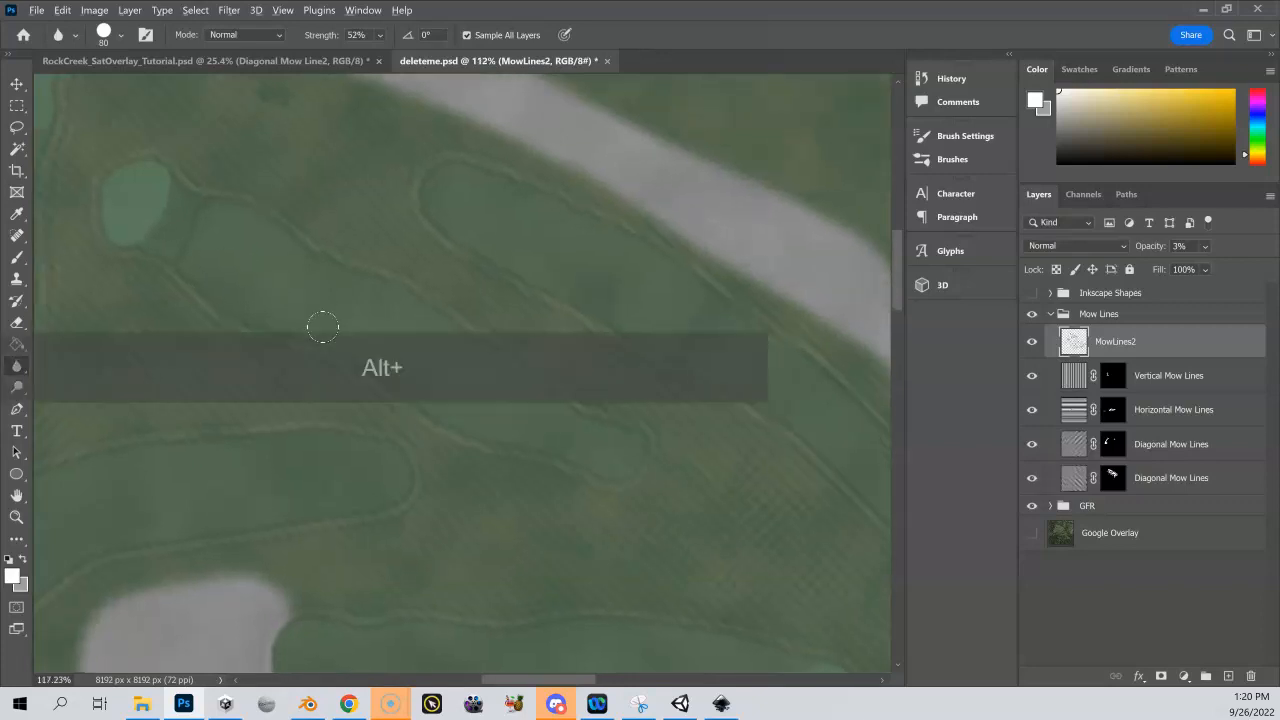